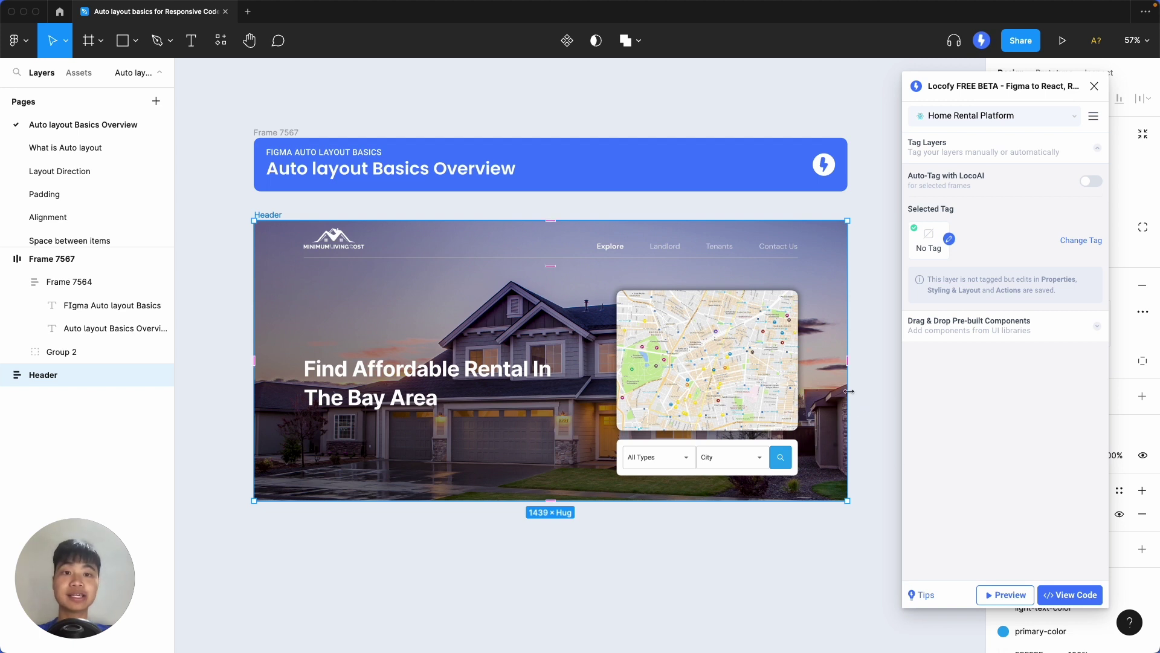
- Preview the Header frame in the Locofy plugin and test its responsiveness by shrinking the preview to 558 × 973 and widening it again
mouse_move(849, 391)
left_mouse_down()
mouse_move(686, 396)
mouse_move(849, 405)
left_mouse_up()
left_click(1005, 595)
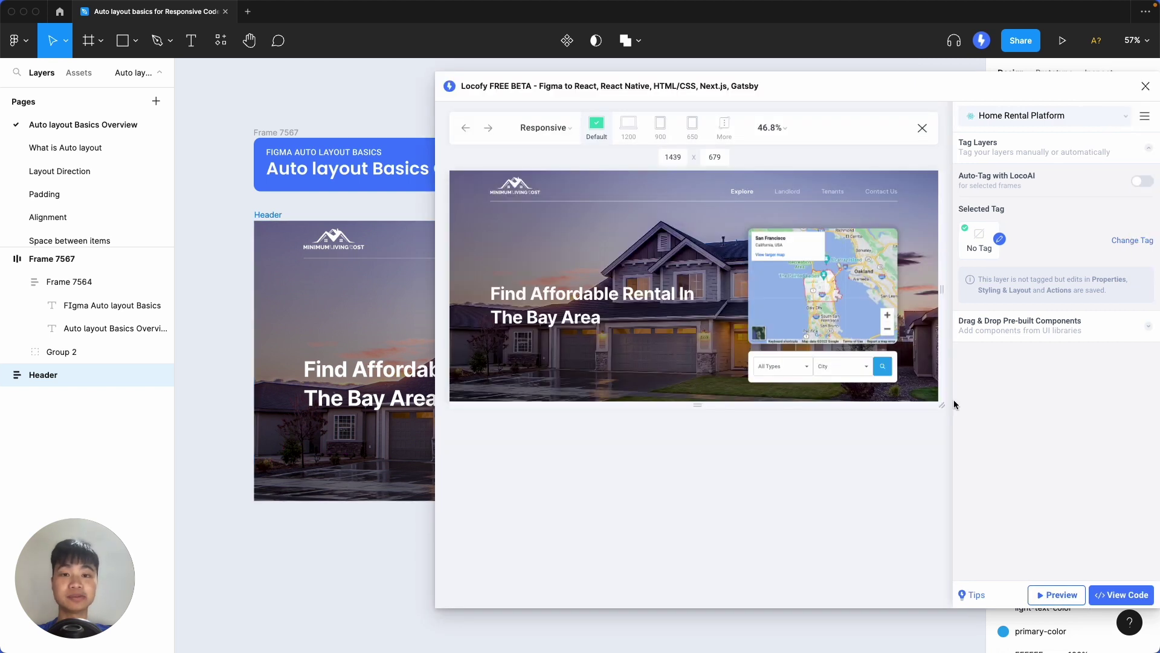
mouse_move(942, 332)
left_mouse_down()
mouse_move(875, 330)
mouse_move(939, 332)
left_mouse_up()
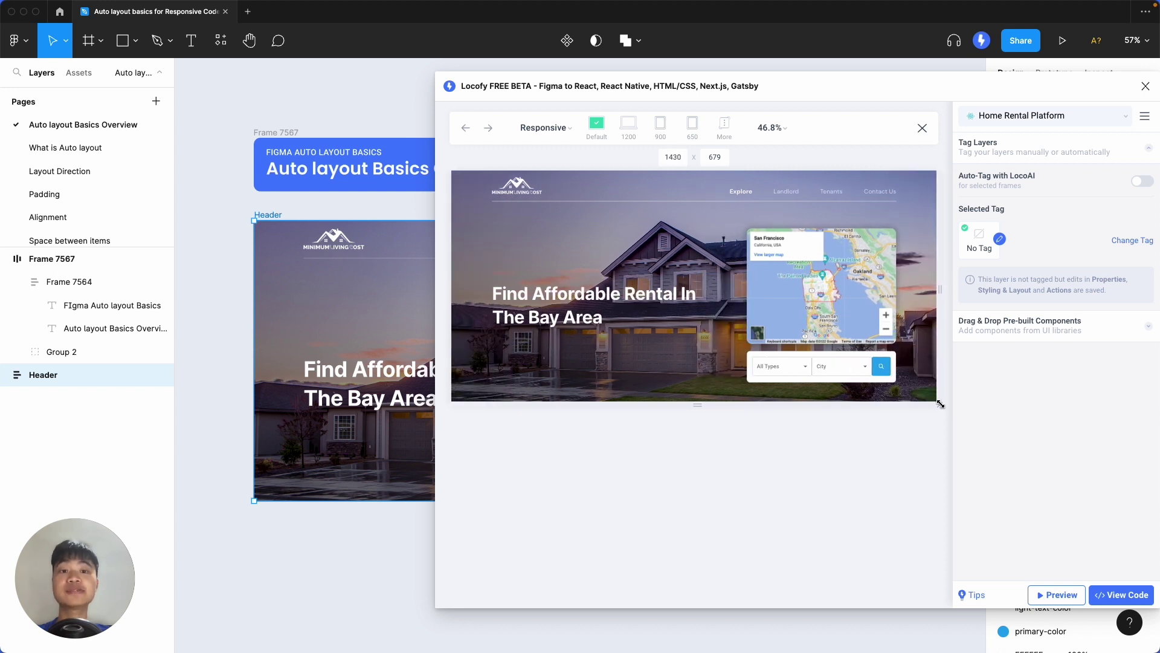
left_click_drag(940, 404, 790, 502)
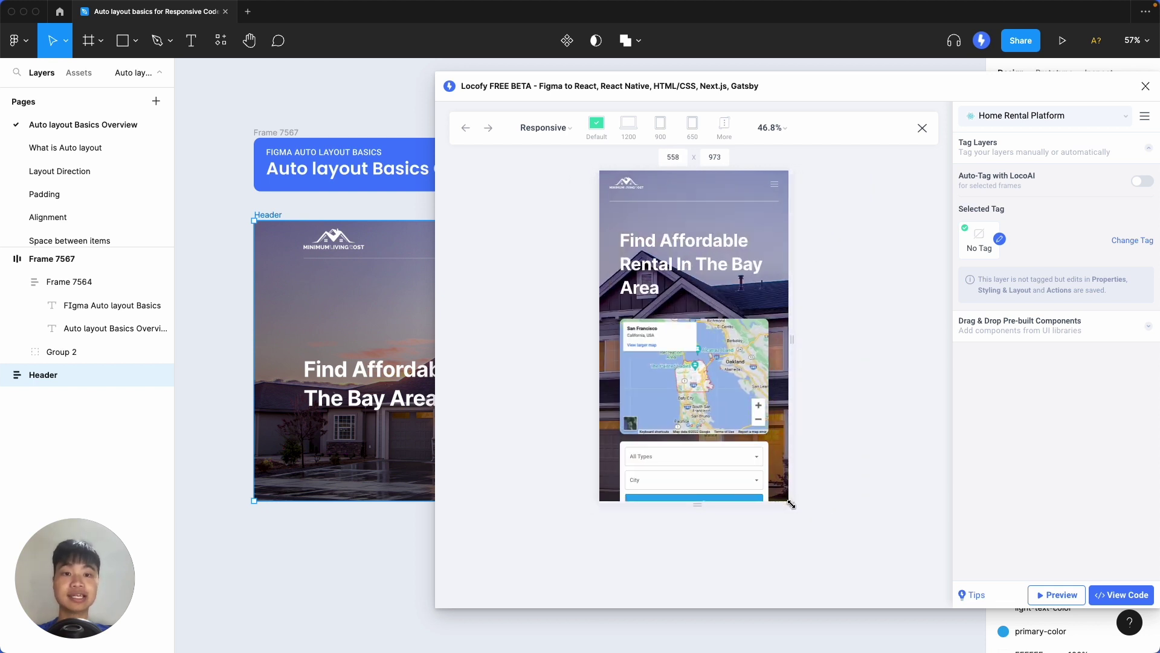
left_click_drag(792, 504, 935, 408)
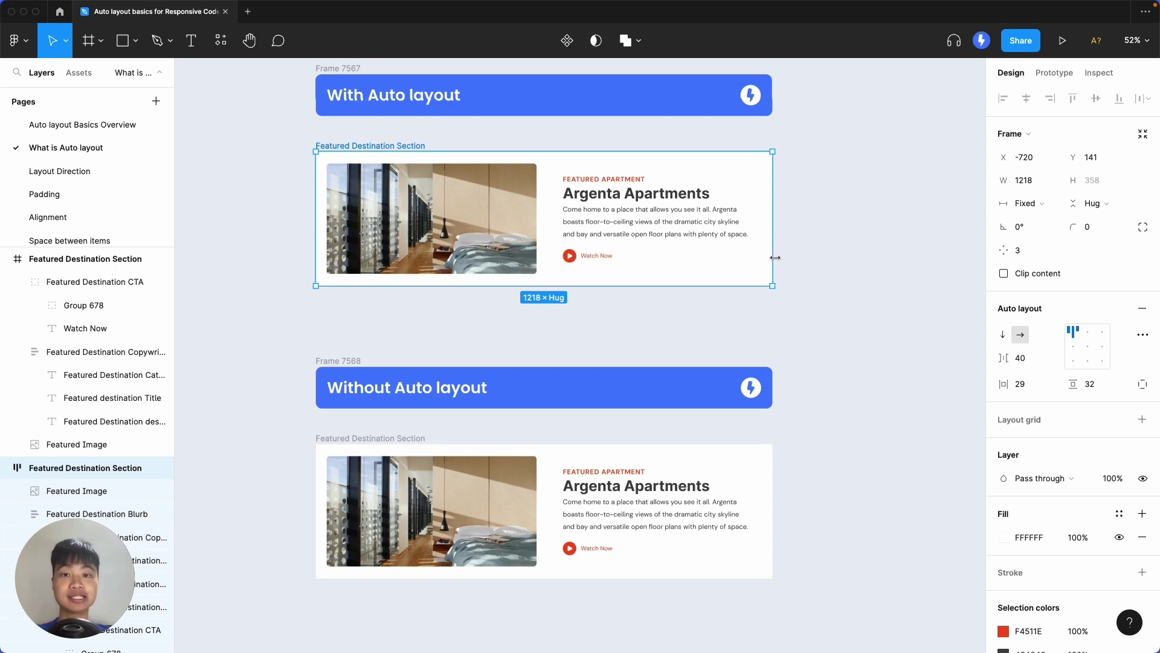
- Try resizing the width of the Featured Destination Section under the With Auto layout banner
mouse_move(775, 257)
left_mouse_down()
mouse_move(614, 259)
mouse_move(828, 273)
mouse_move(653, 261)
mouse_move(774, 264)
left_mouse_up()
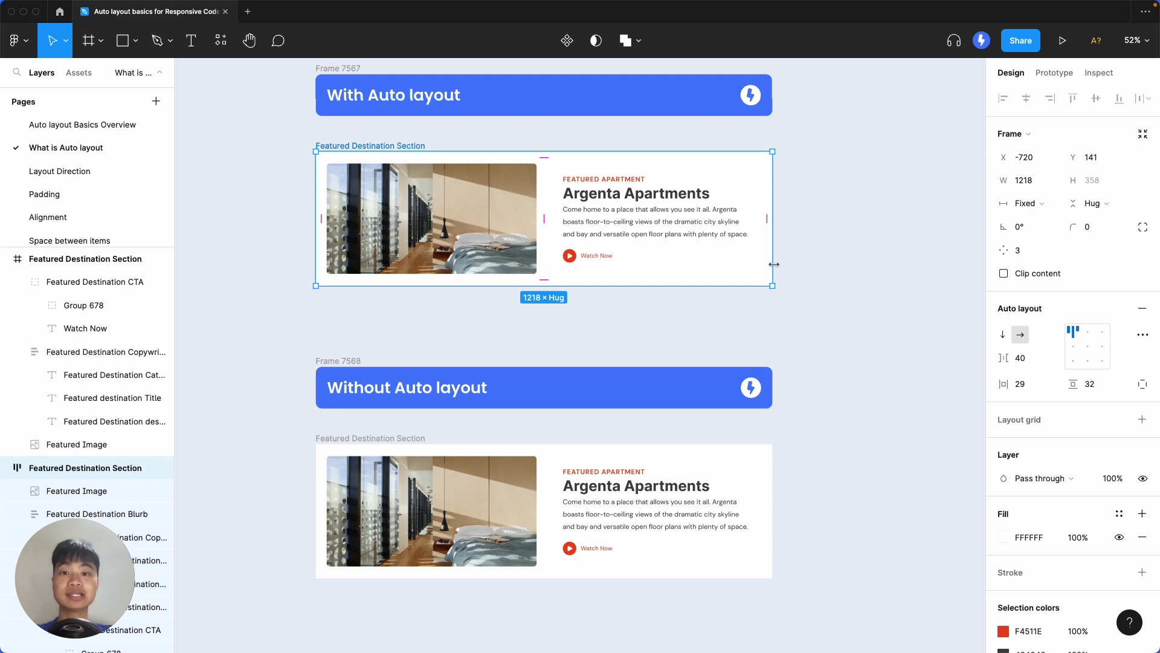
mouse_move(774, 264)
left_mouse_down()
mouse_move(668, 264)
mouse_move(756, 264)
mouse_move(770, 279)
left_mouse_up()
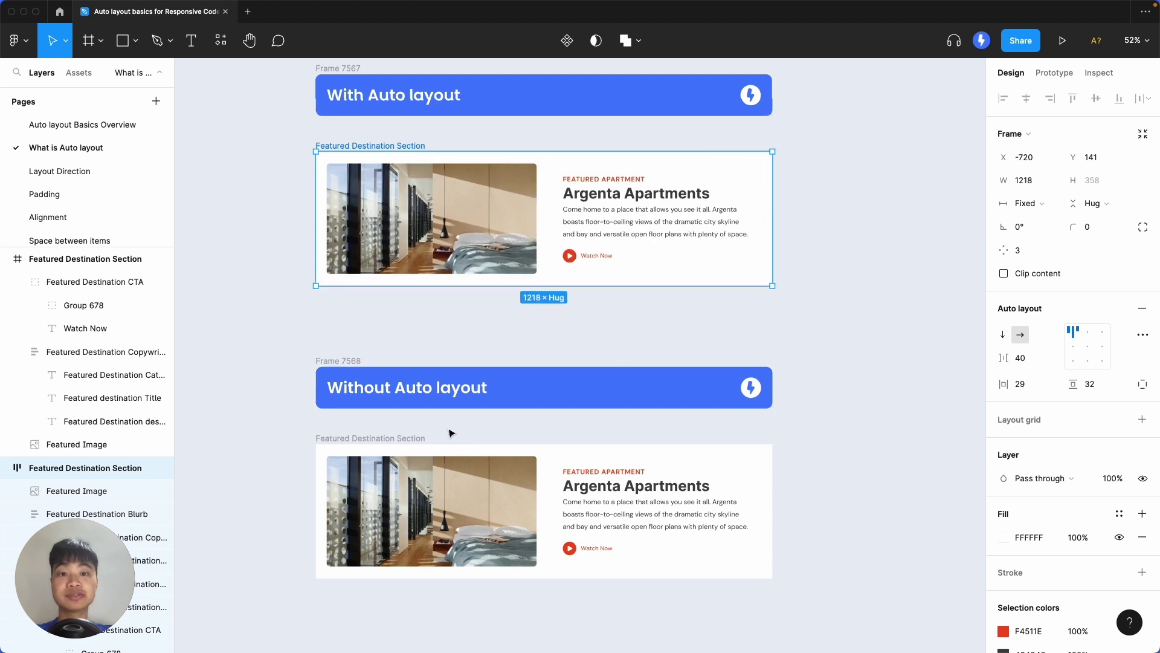
- Narrow the Featured Destination Section under the Without Auto layout banner and narrow its apartment image as well
left_click(423, 438)
left_click_drag(772, 507, 424, 511)
left_click(459, 511)
- Move the copywriting block and the Watch Now link to X 334, beside the narrowed image
left_click(591, 482)
left_click_drag(591, 482, 469, 480)
left_click_drag(580, 548, 458, 548)
left_click(568, 490)
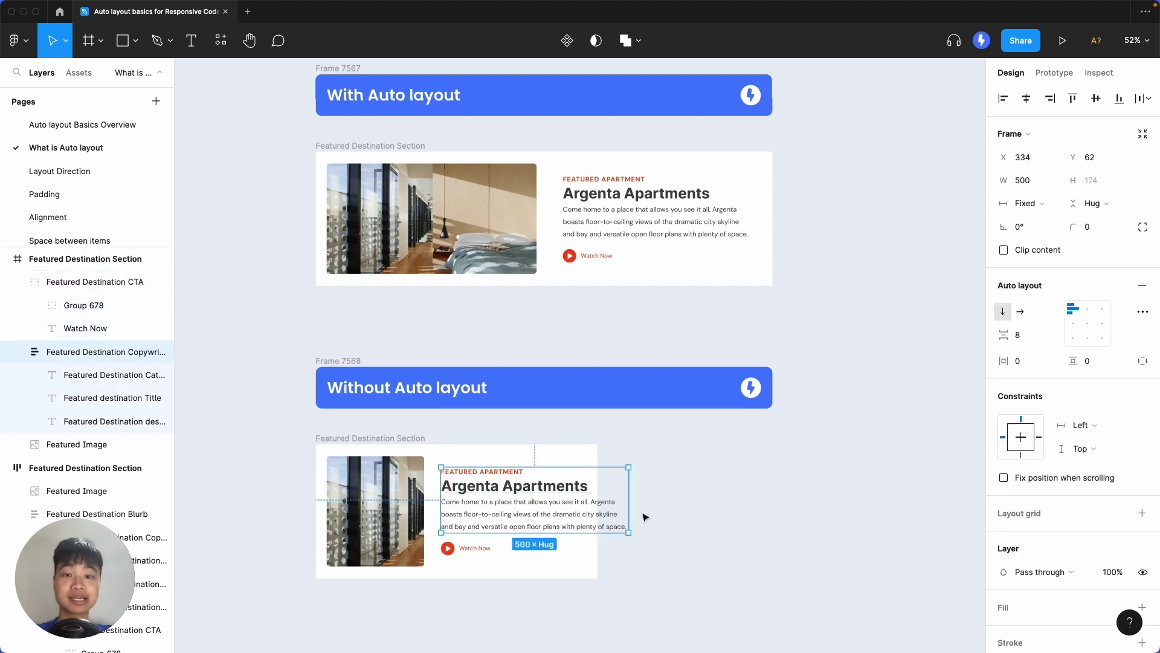
- Narrow the description text to a width of 392 and move the Watch Now link down to Y 290 below it
double_click(581, 521)
left_click_drag(629, 515, 586, 514)
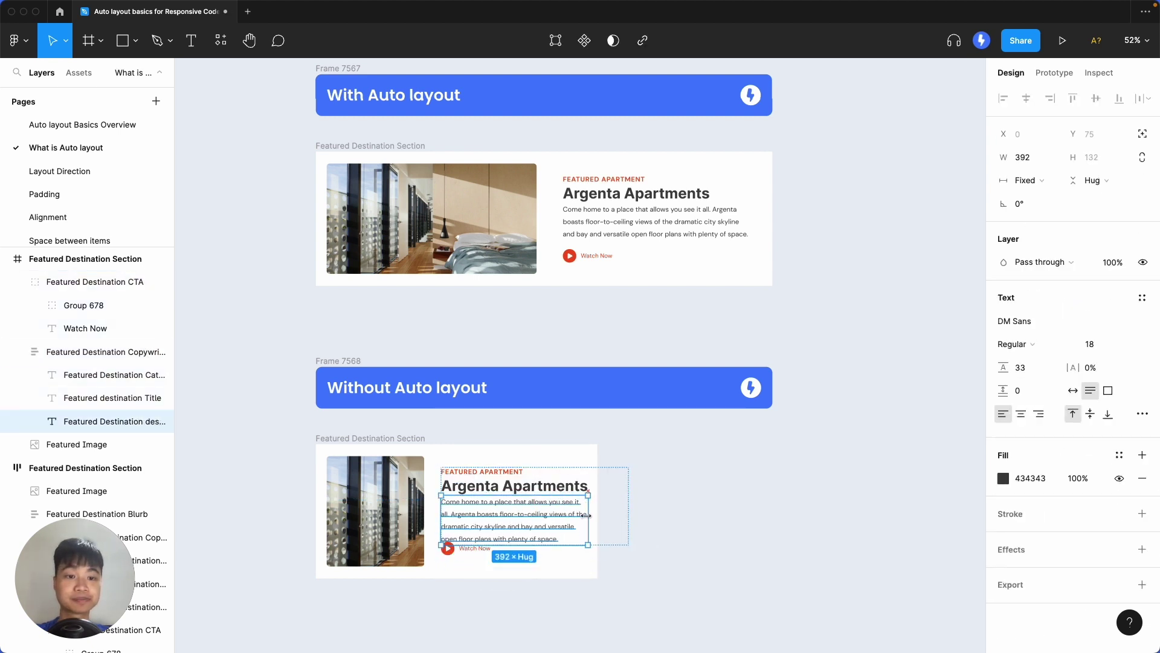
left_click(465, 548)
key("shift+Down")
key("shift+Down")
key("shift+Down")
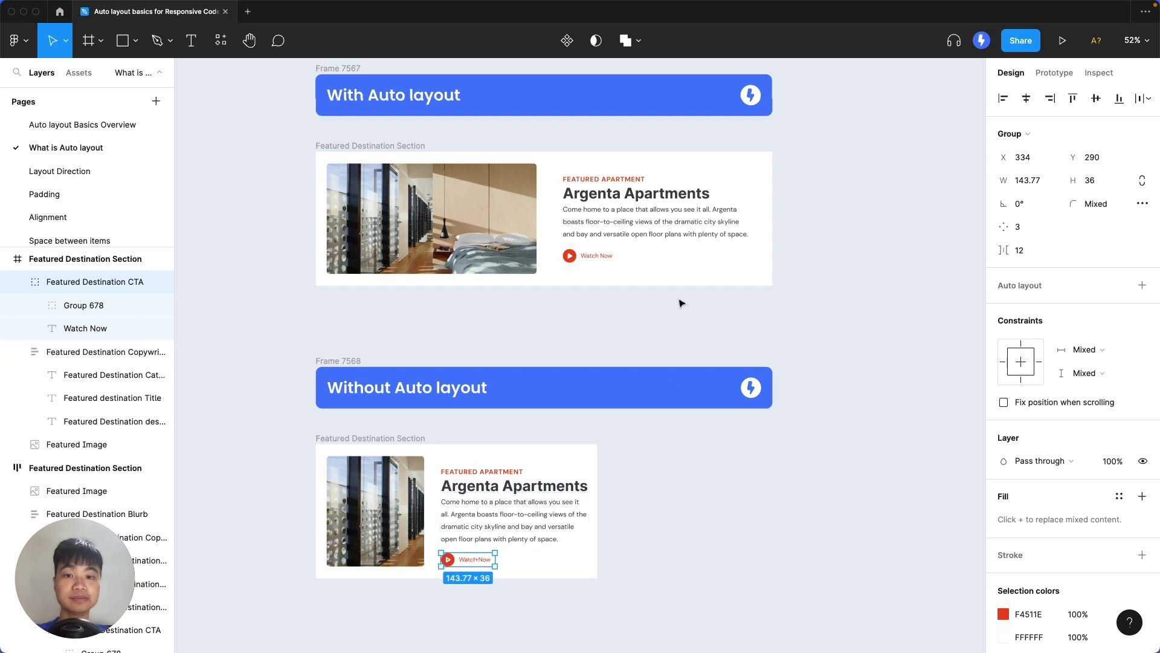
- Lengthen the description in the auto layout section by pasting three copies of its last line at the end
left_click(689, 242)
double_click(702, 232)
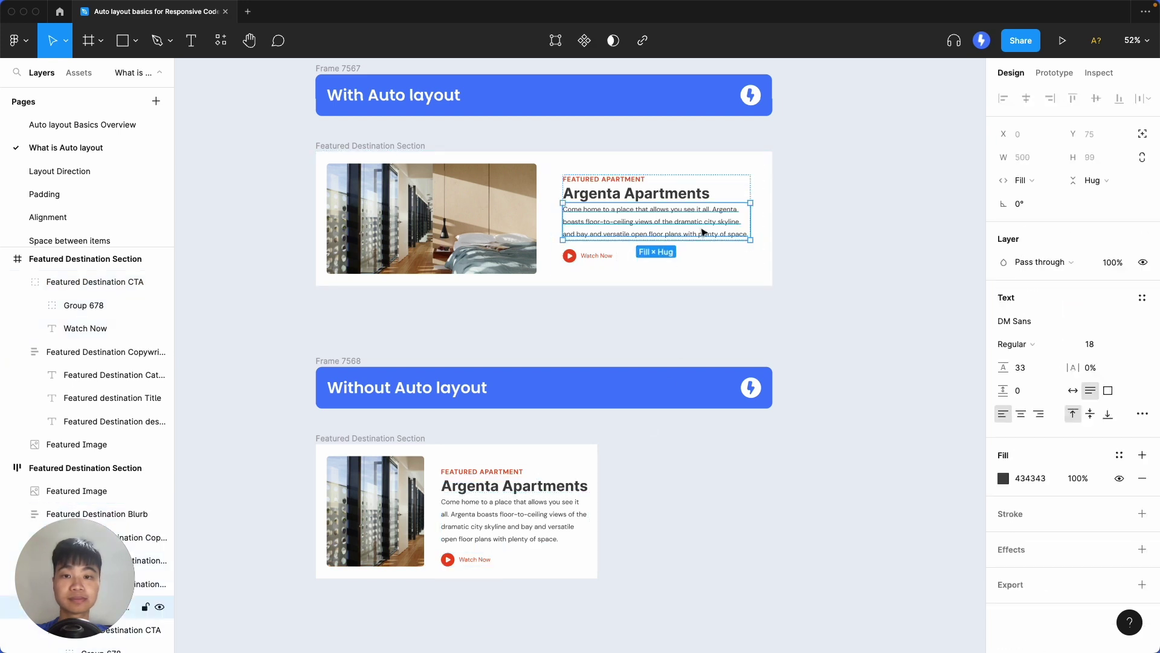
key("Return")
left_click(747, 233)
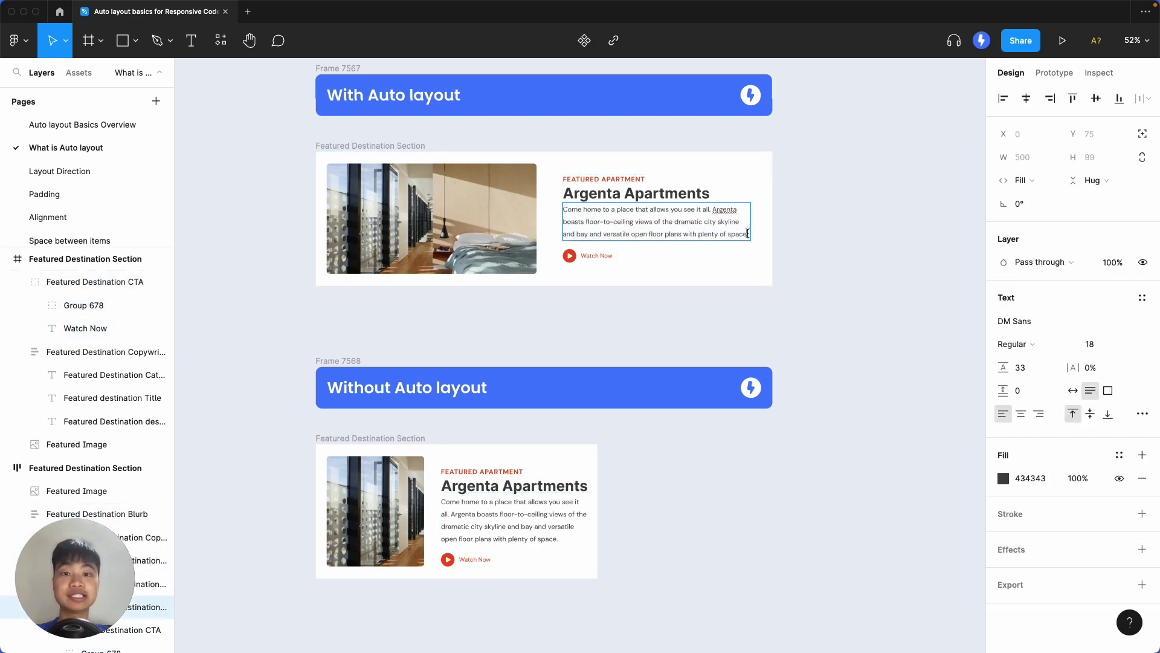
key("super+shift+Left")
key("super+c")
key("Right")
key("super+v")
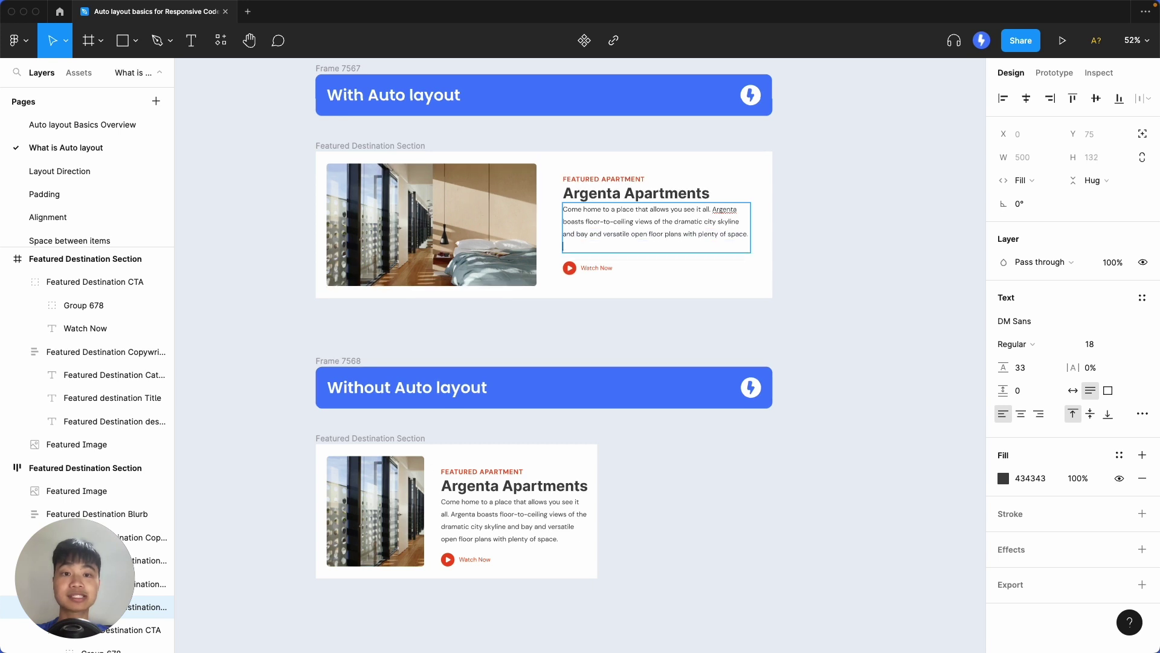
key("super+v")
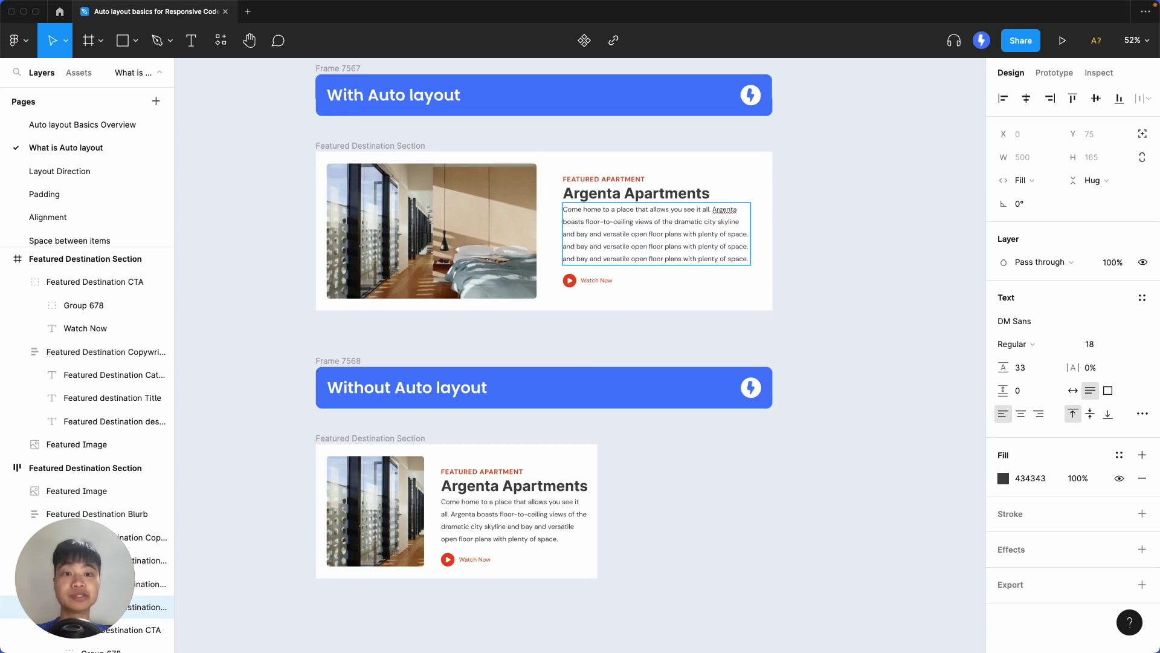
key("super+v")
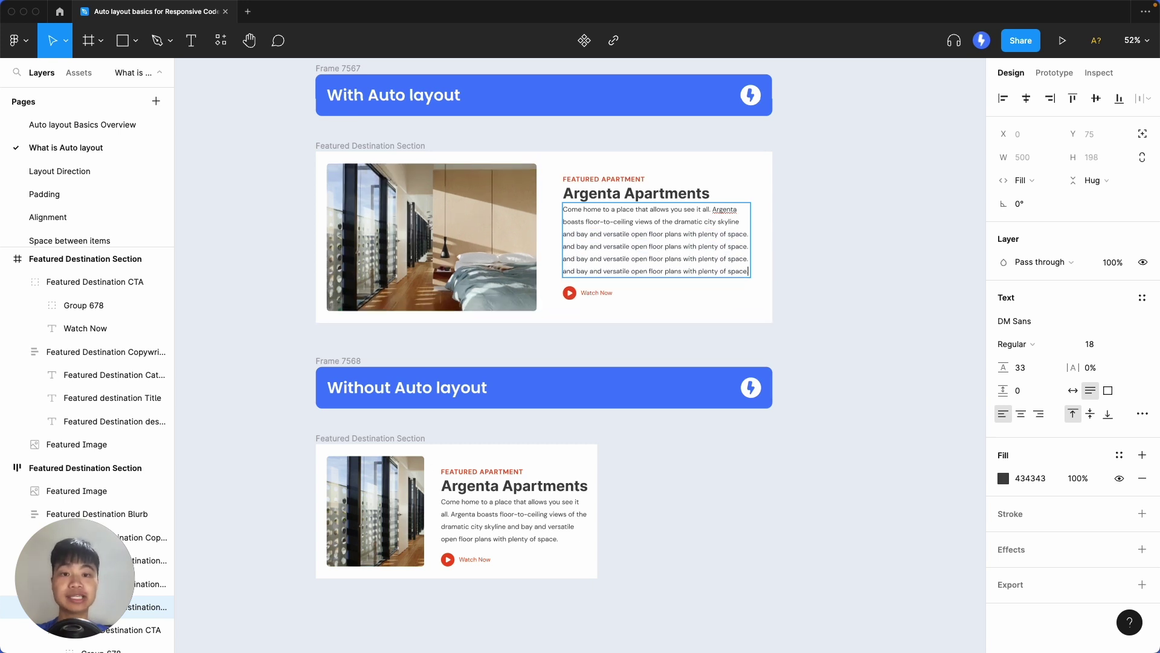
key("Escape")
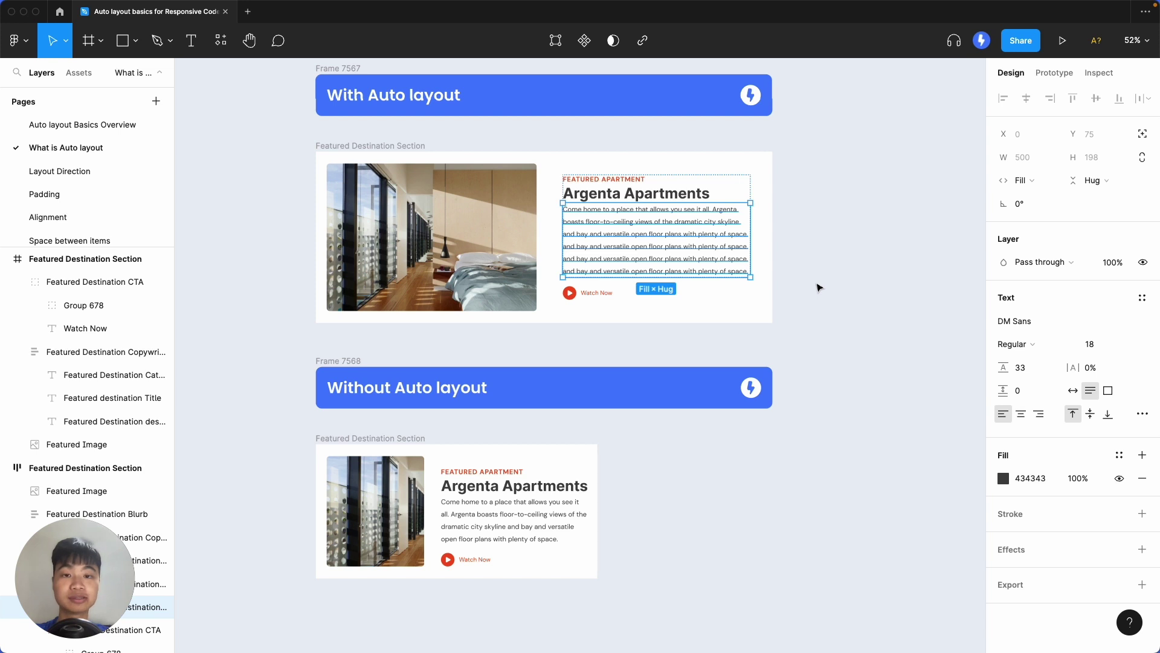
key("Escape")
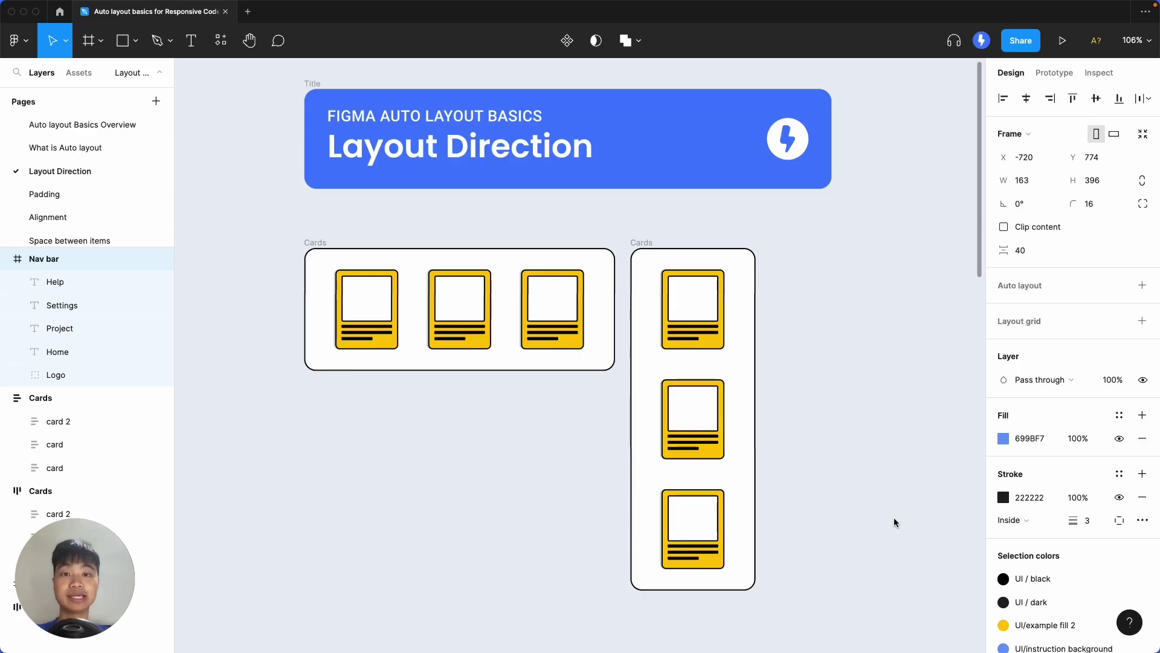
- Inspect the auto layout direction settings of the three-card Cards row and the three-card Cards column
left_click(321, 245)
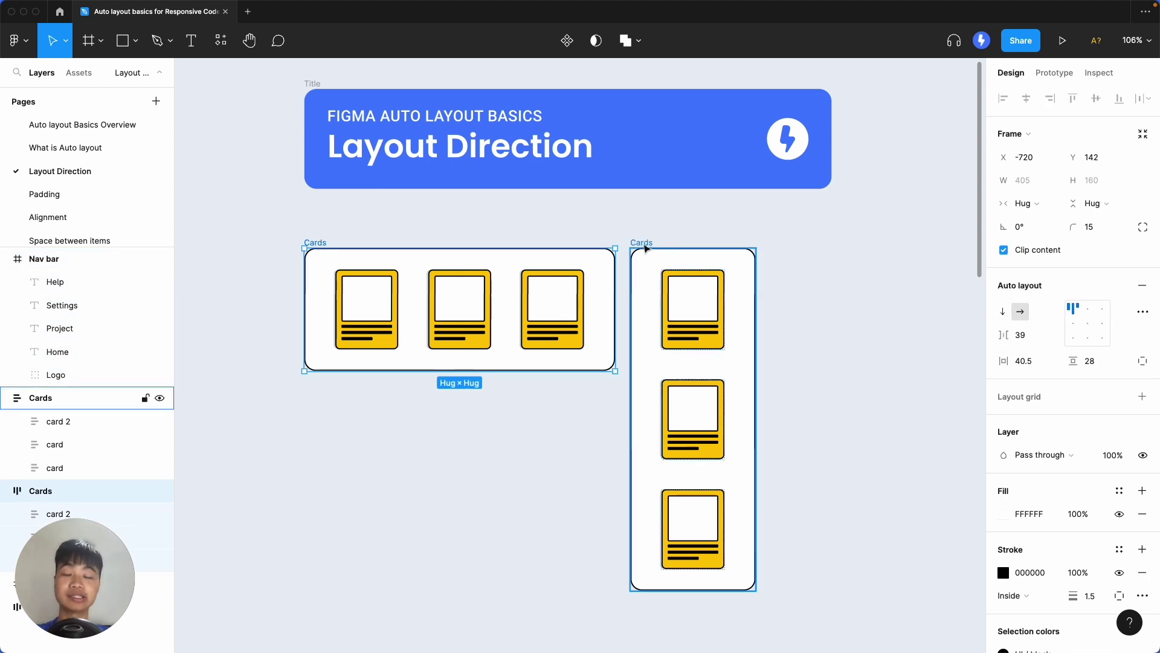
left_click(645, 247)
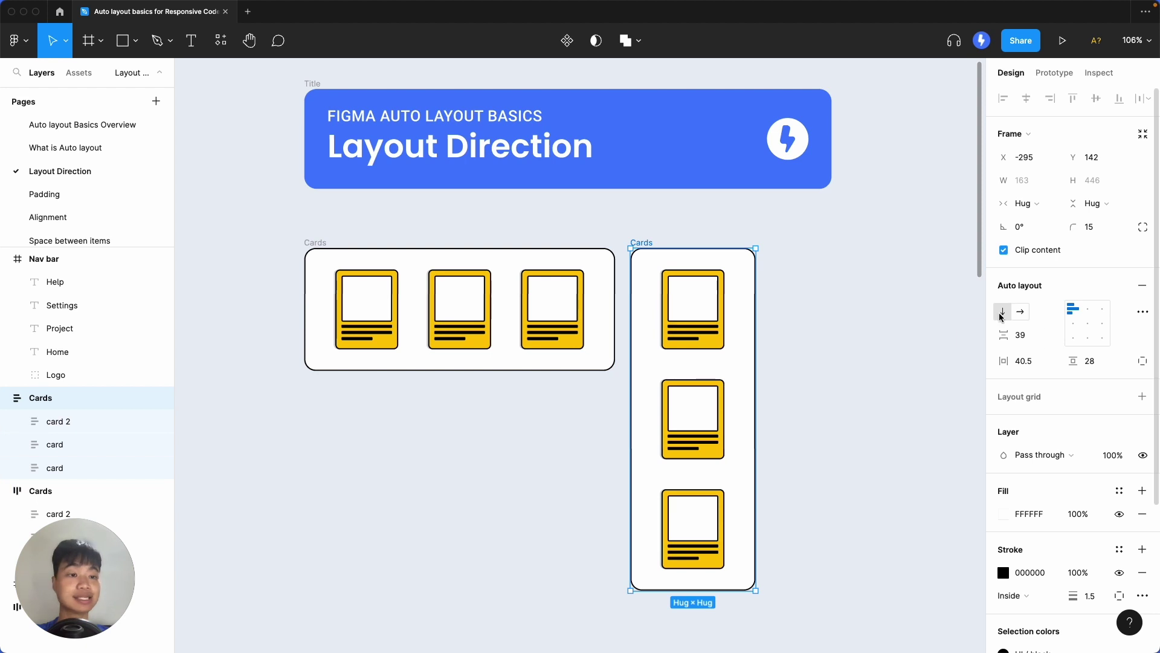
- Add auto layout to the Nav bar frame
scroll(842, 461, "down", 8)
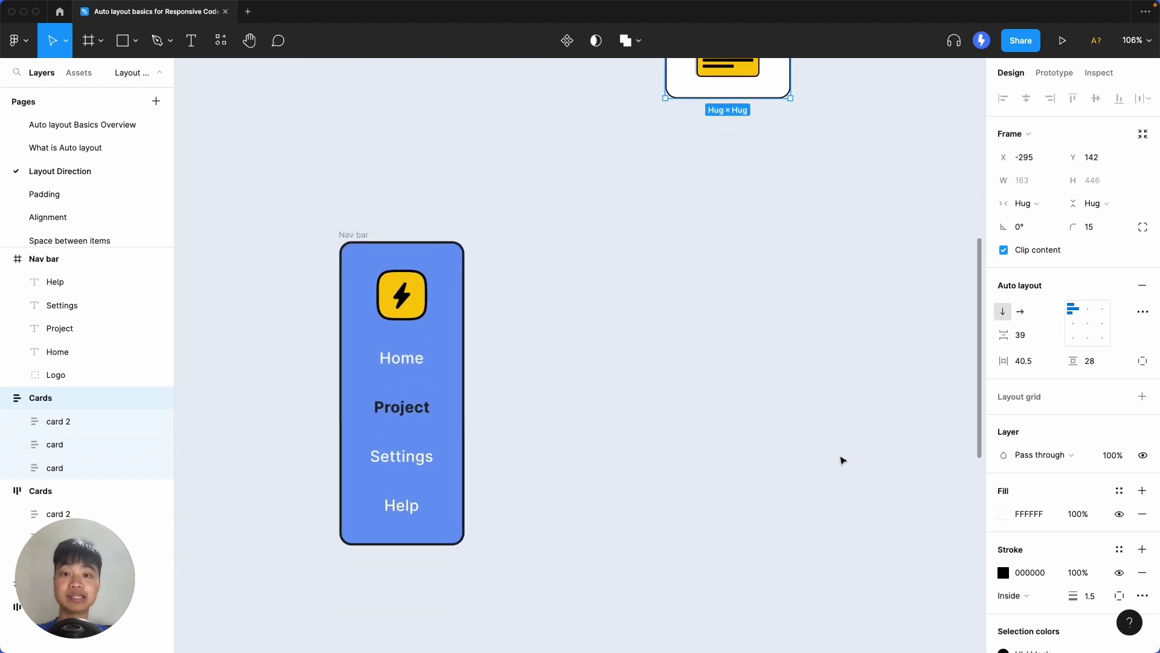
left_click(91, 259)
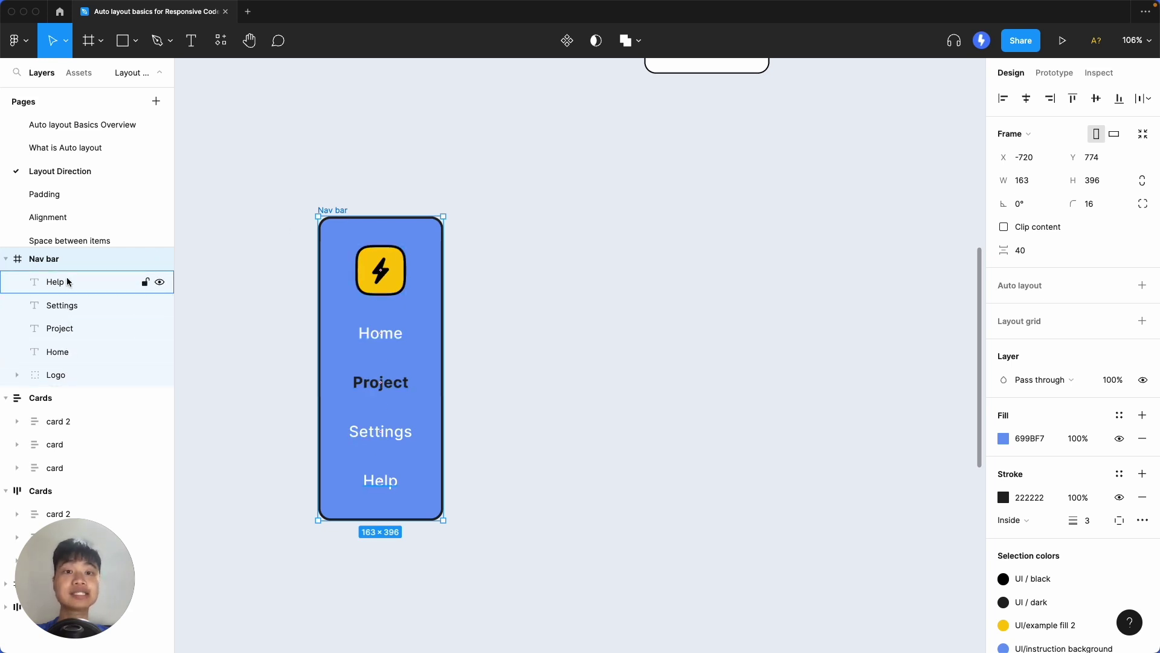
left_click(1142, 286)
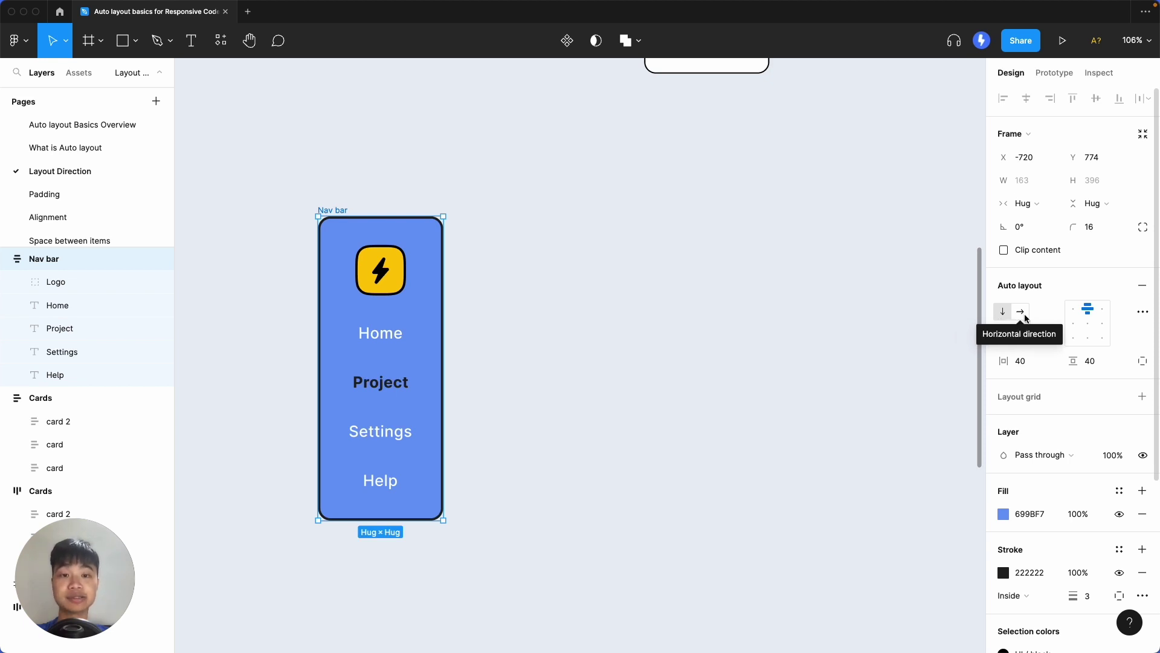
- Try the horizontal layout direction on the Nav bar and return it to vertical
left_click(1021, 313)
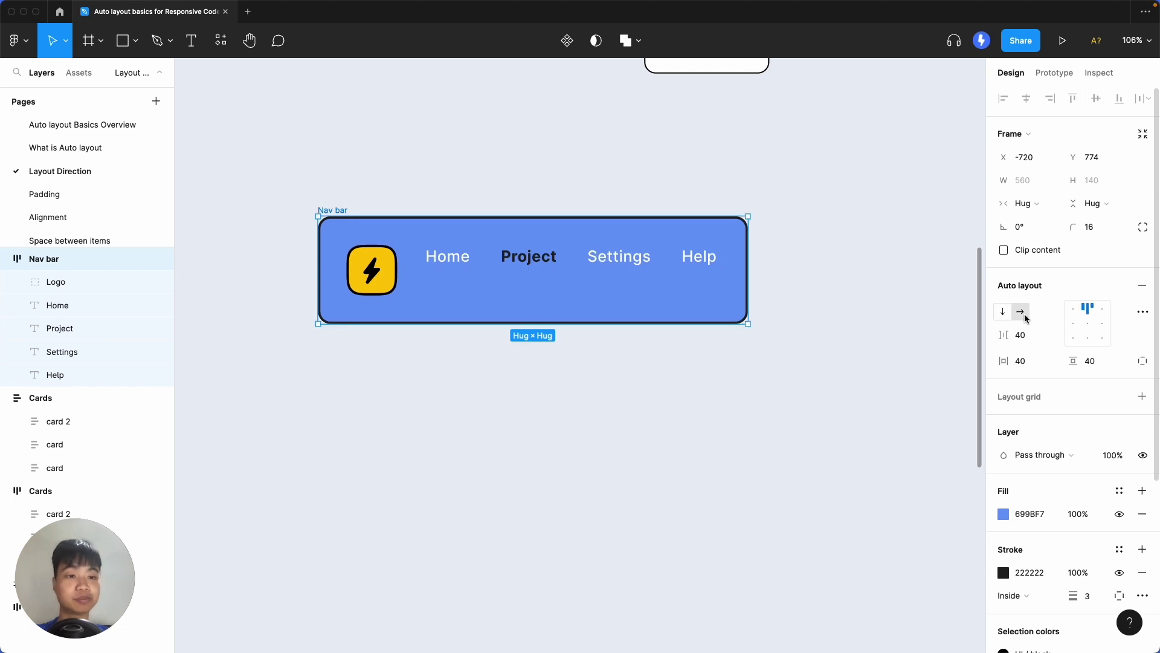
left_click(1005, 313)
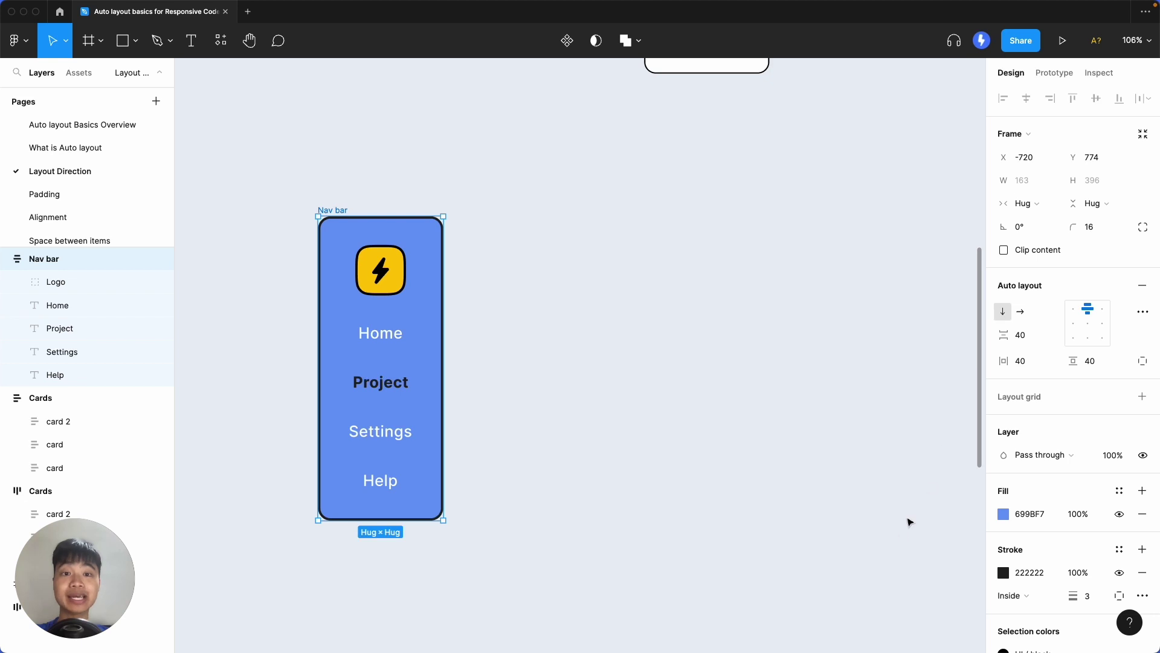
- Try adding auto layout directly to the four-card Cards frame, and undo it
scroll(900, 538, "down", 10)
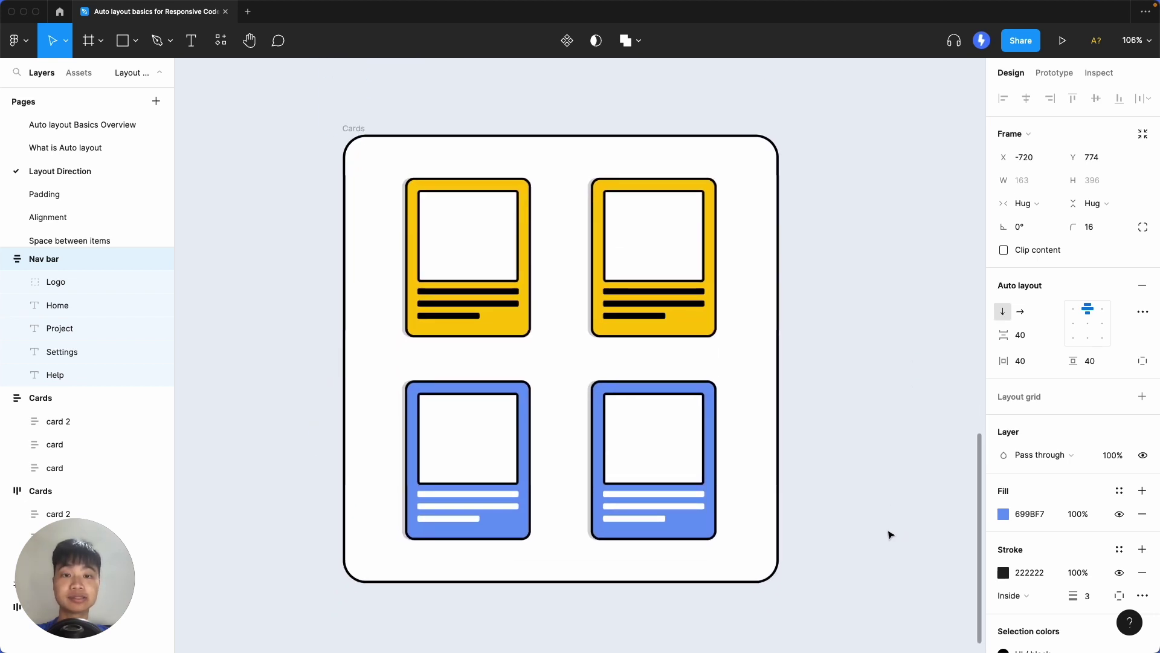
left_click(361, 128)
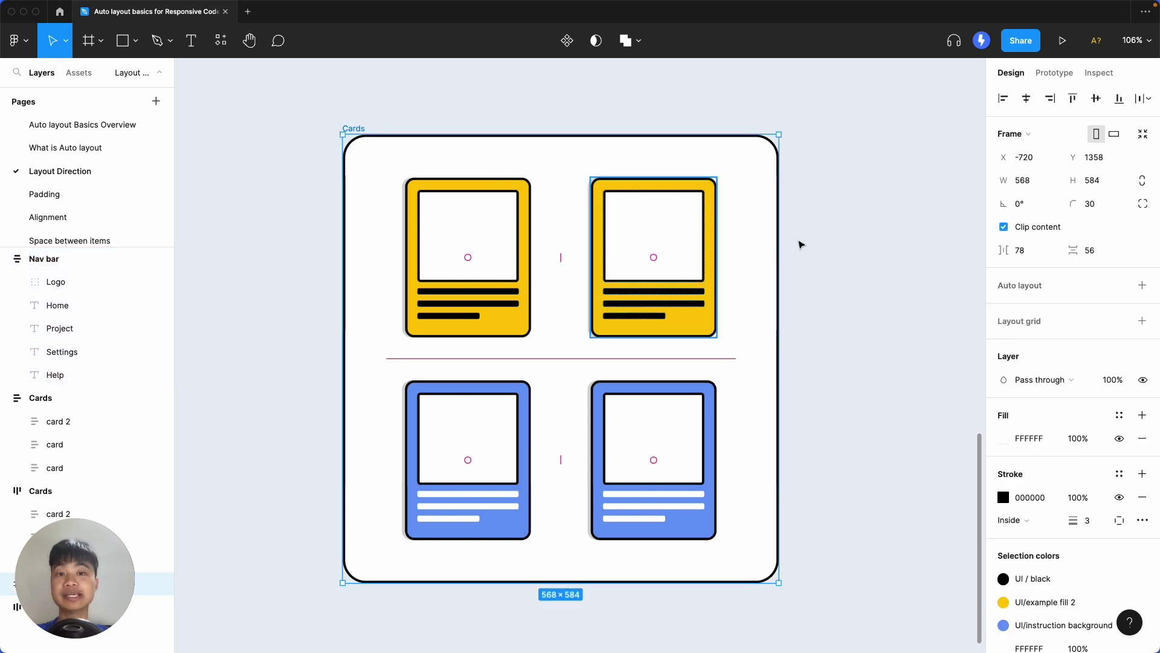
left_click(1142, 285)
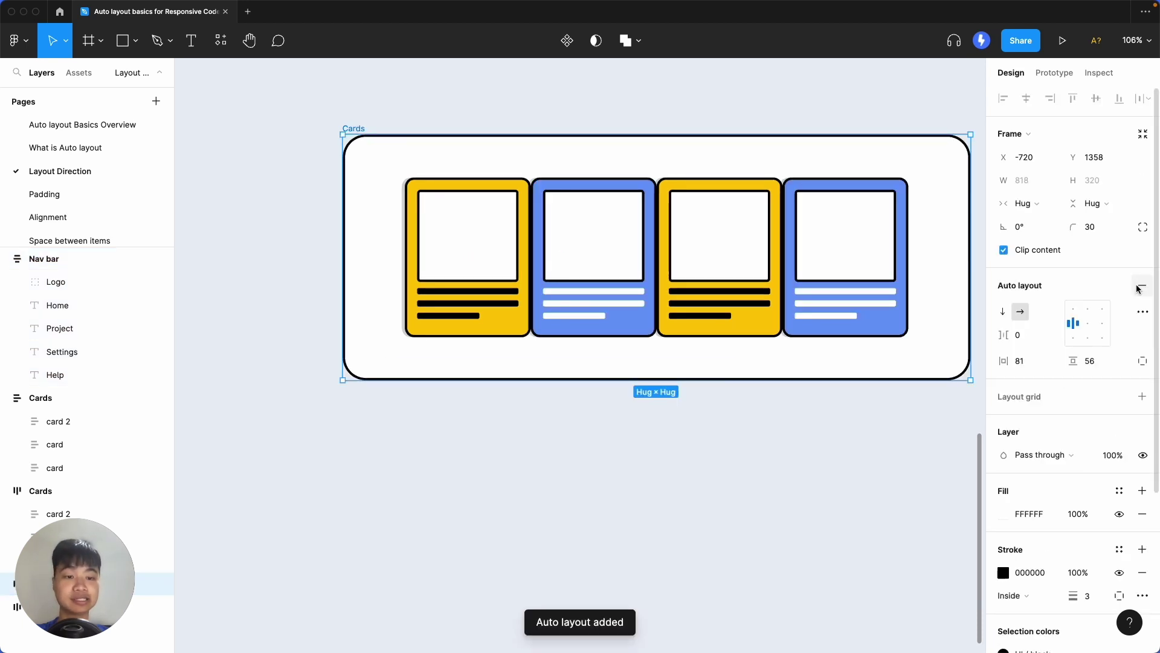
scroll(921, 420, "right", 3)
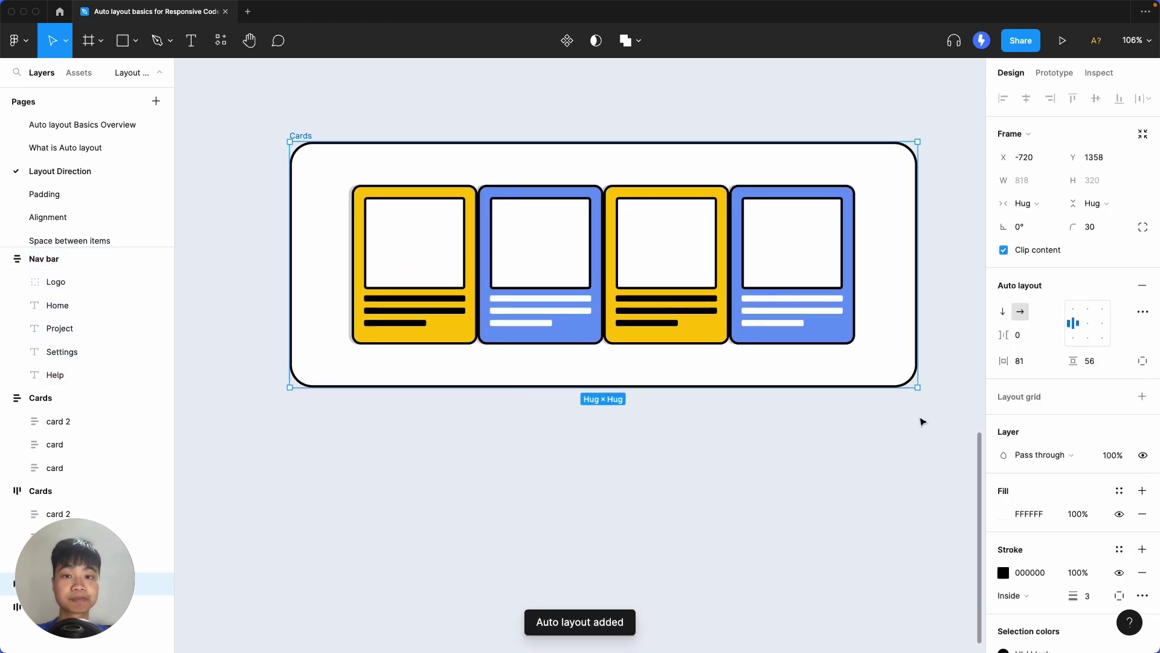
scroll(920, 421, "down", 5)
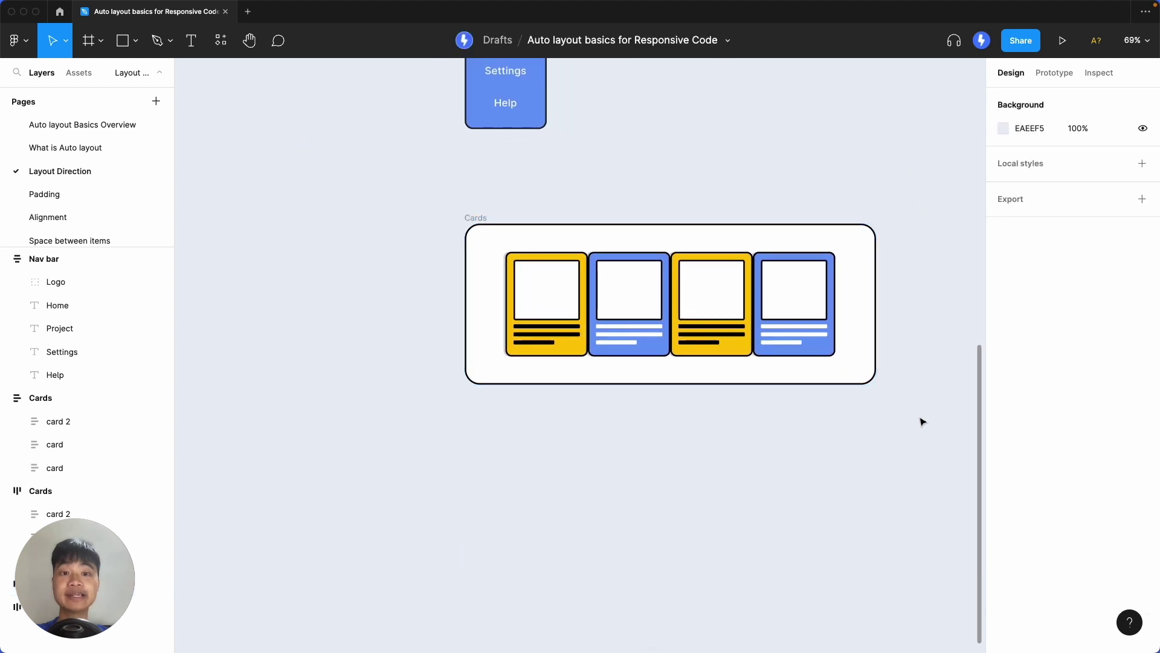
key("super+z")
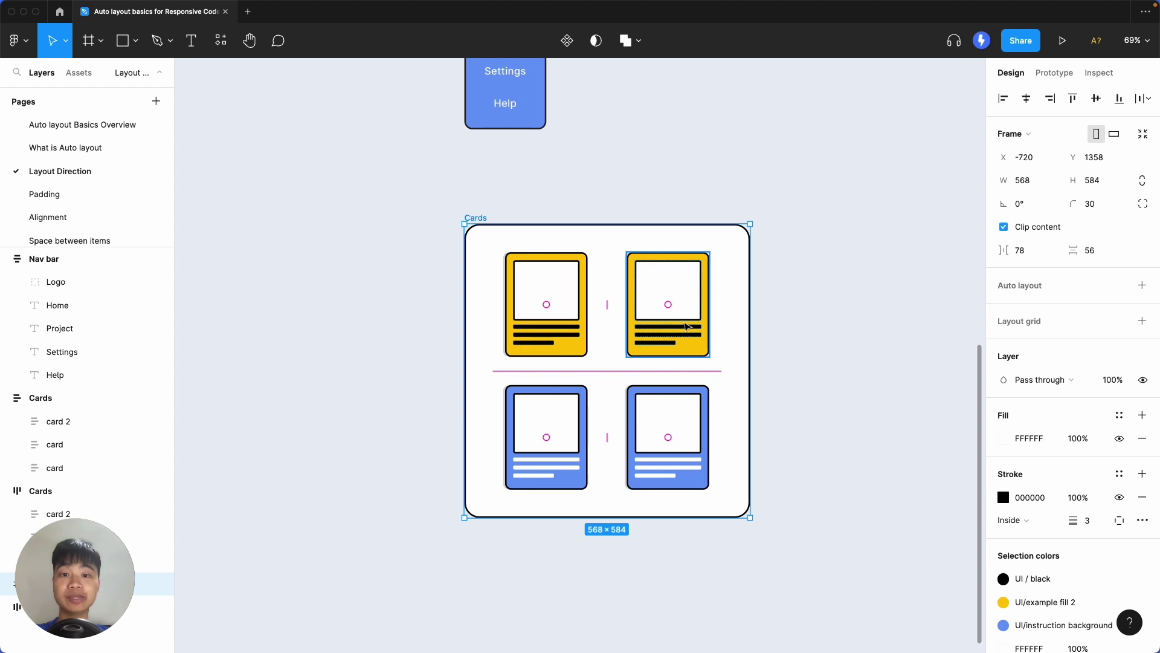
- Wrap the two yellow cards of the four-card Cards frame in their own horizontal auto layout frame
scroll(688, 327, "up", 2)
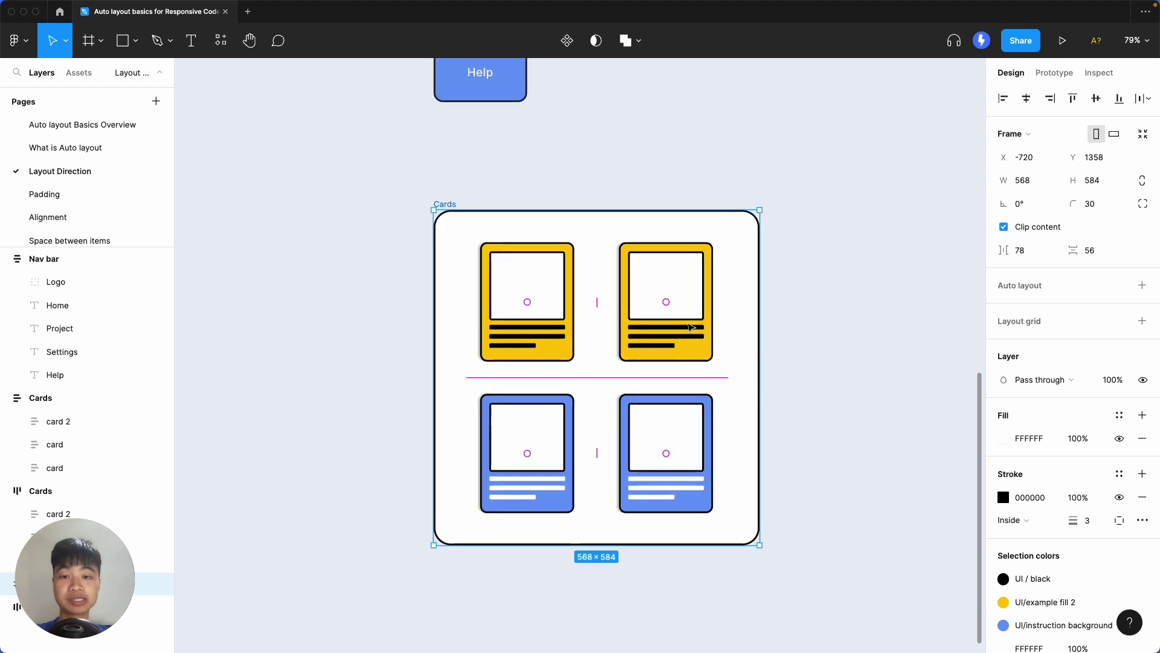
key("Return")
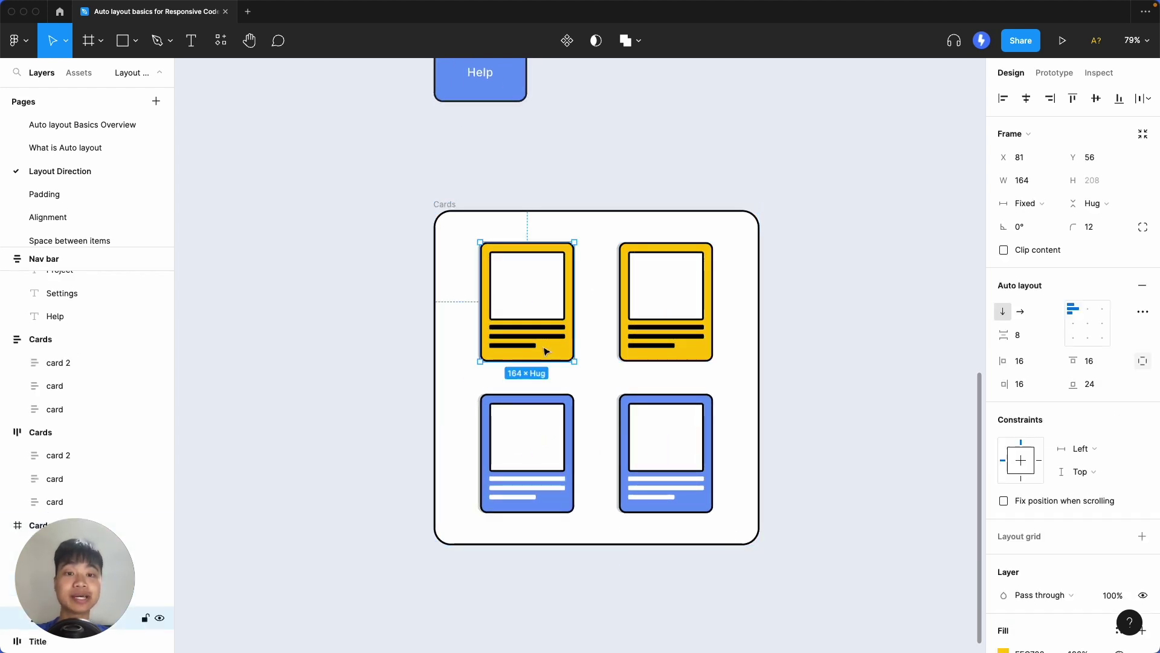
left_click(663, 349, "shift")
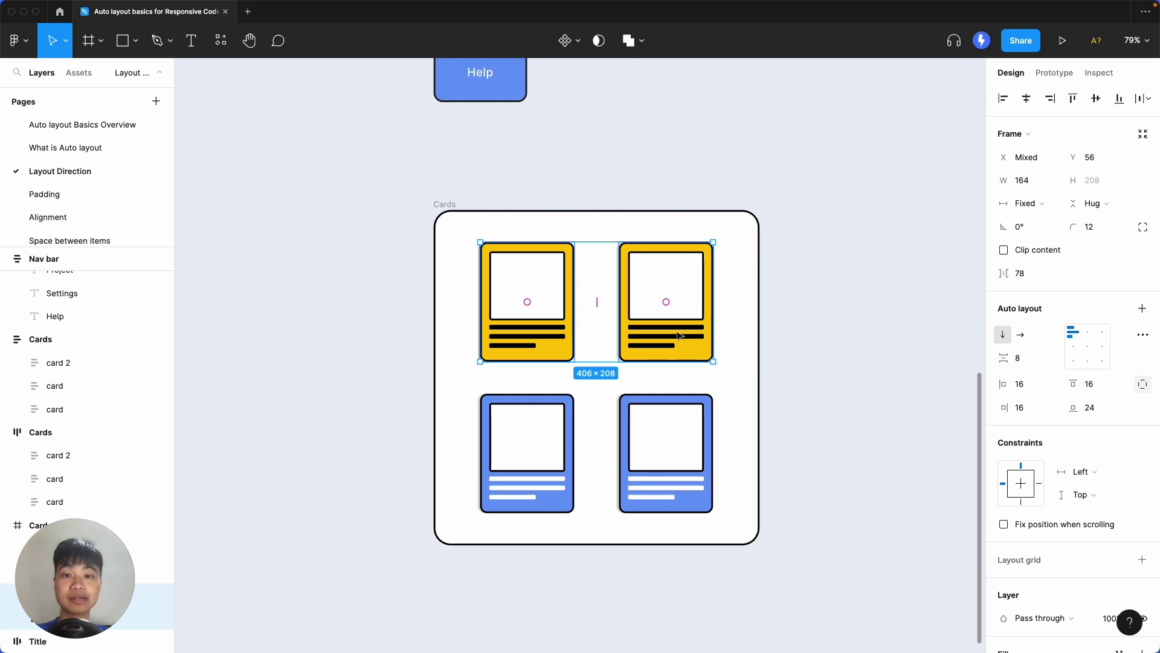
right_click(676, 334)
left_click(744, 485)
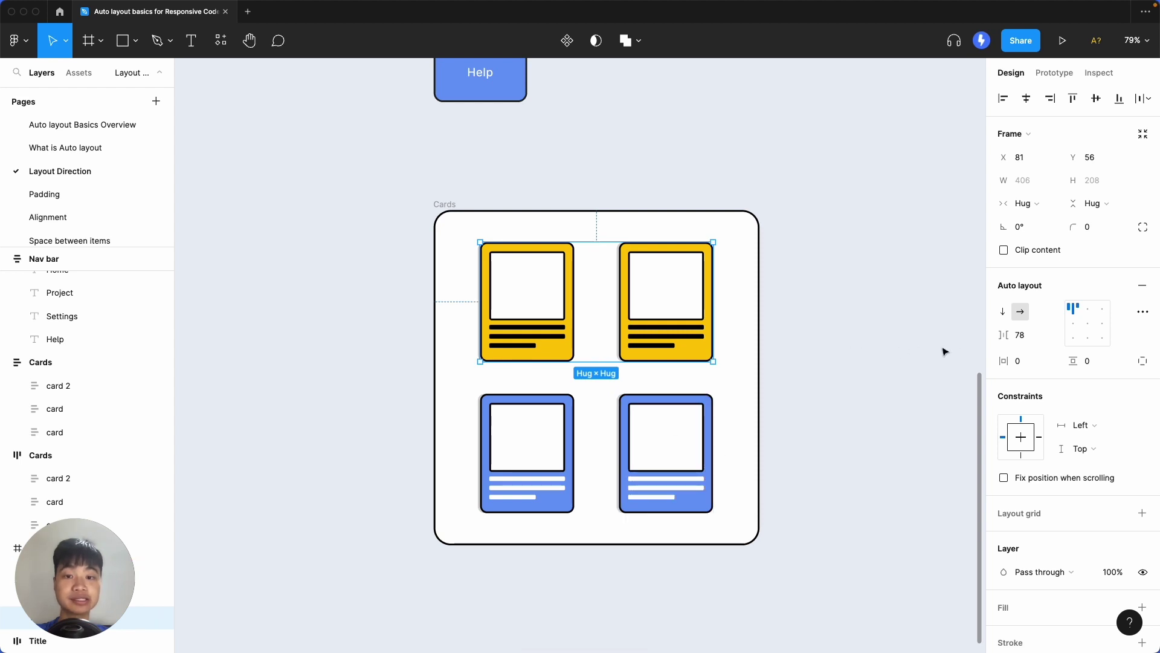
- Wrap the two blue cards in their own horizontal auto layout frame, and add auto layout to the outer Cards frame
left_click(551, 444)
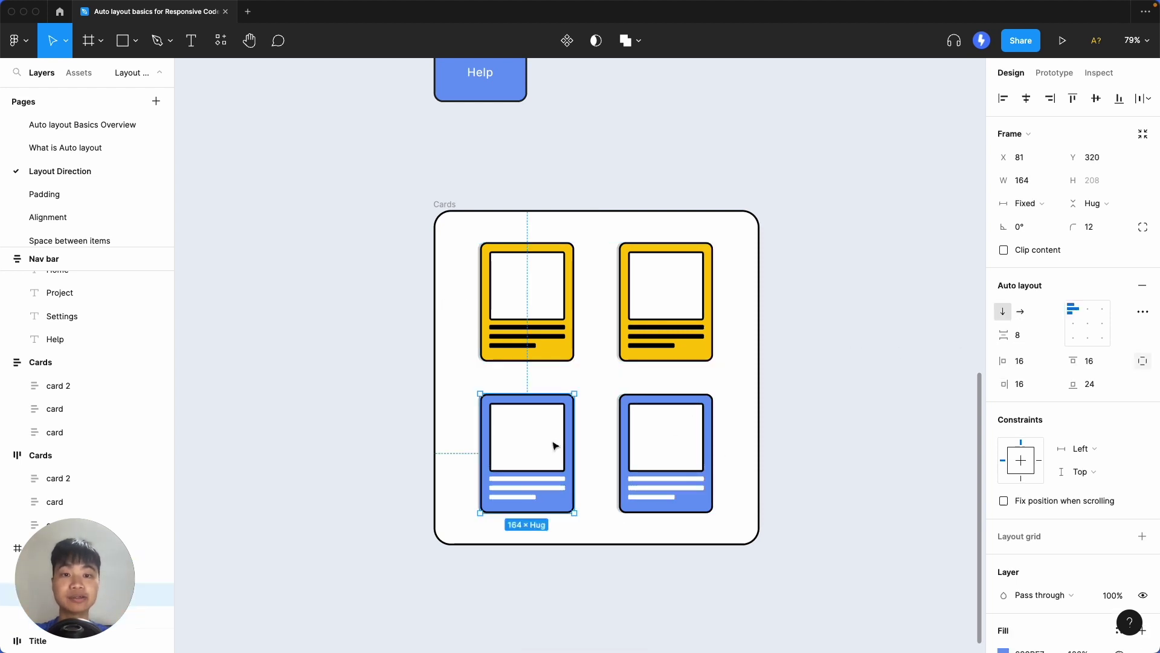
left_click(666, 451, "shift")
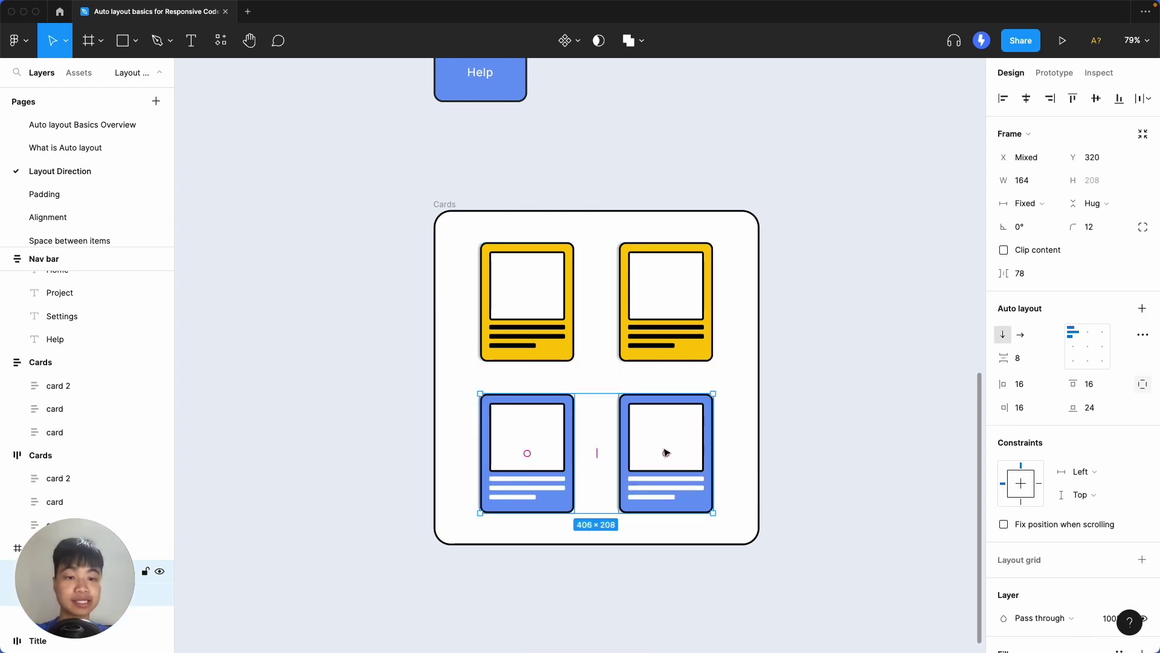
left_click(1145, 311)
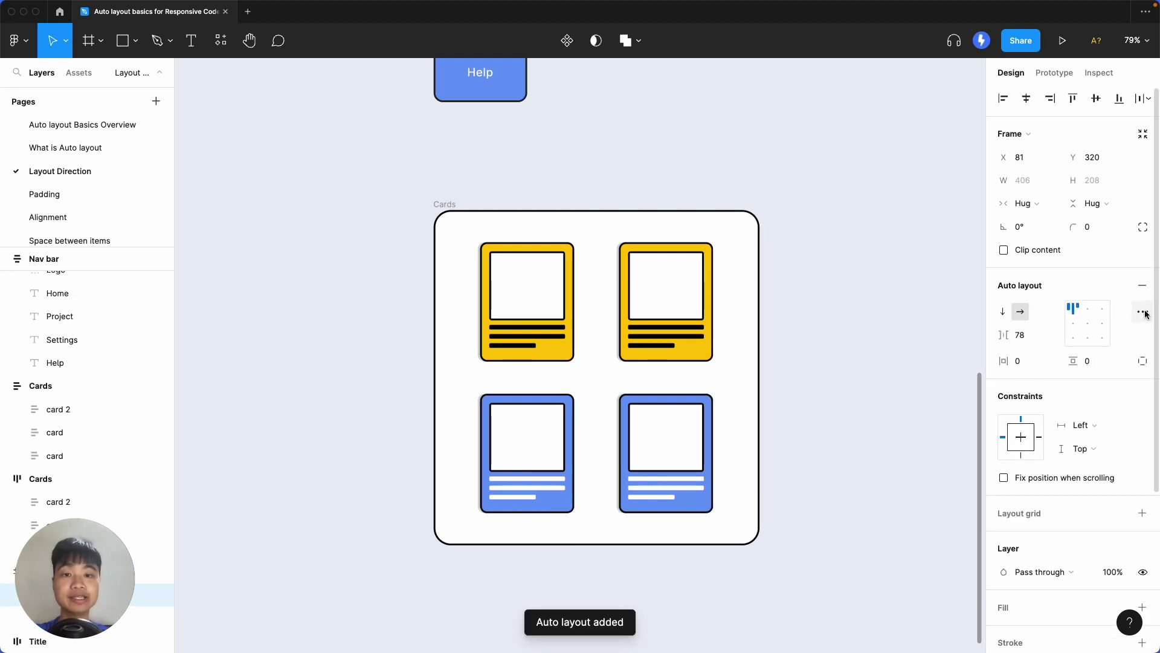
left_click(447, 205)
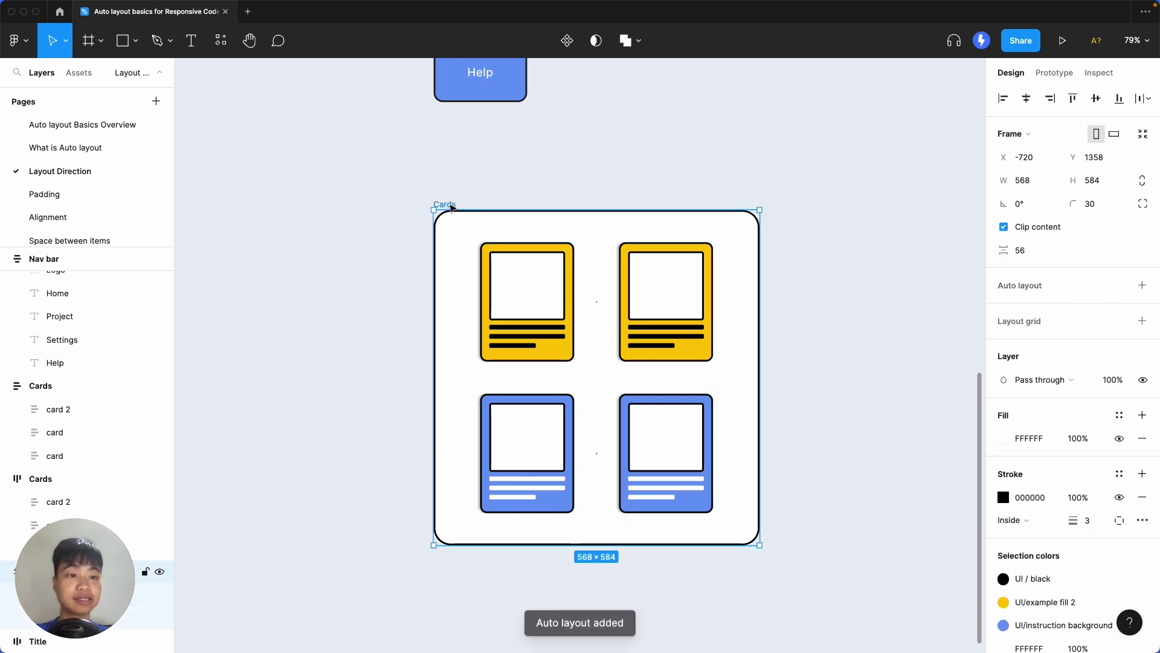
left_click(1141, 286)
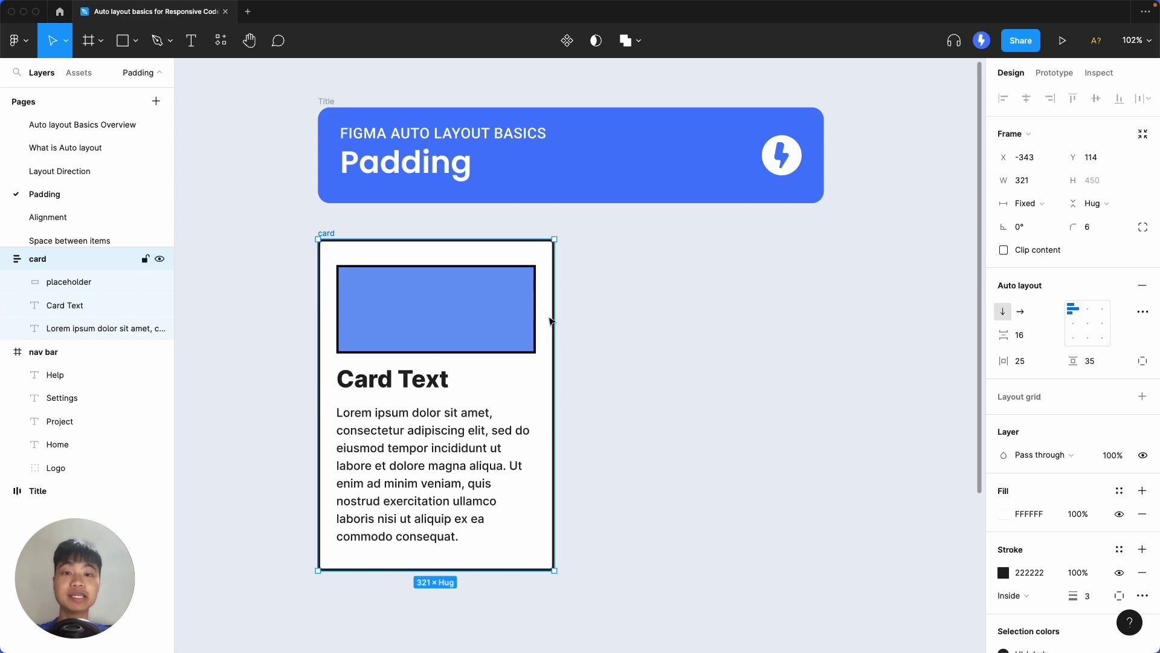
- Increase the card's top padding to 65 and its left padding to 50 directly on the canvas
mouse_move(554, 322)
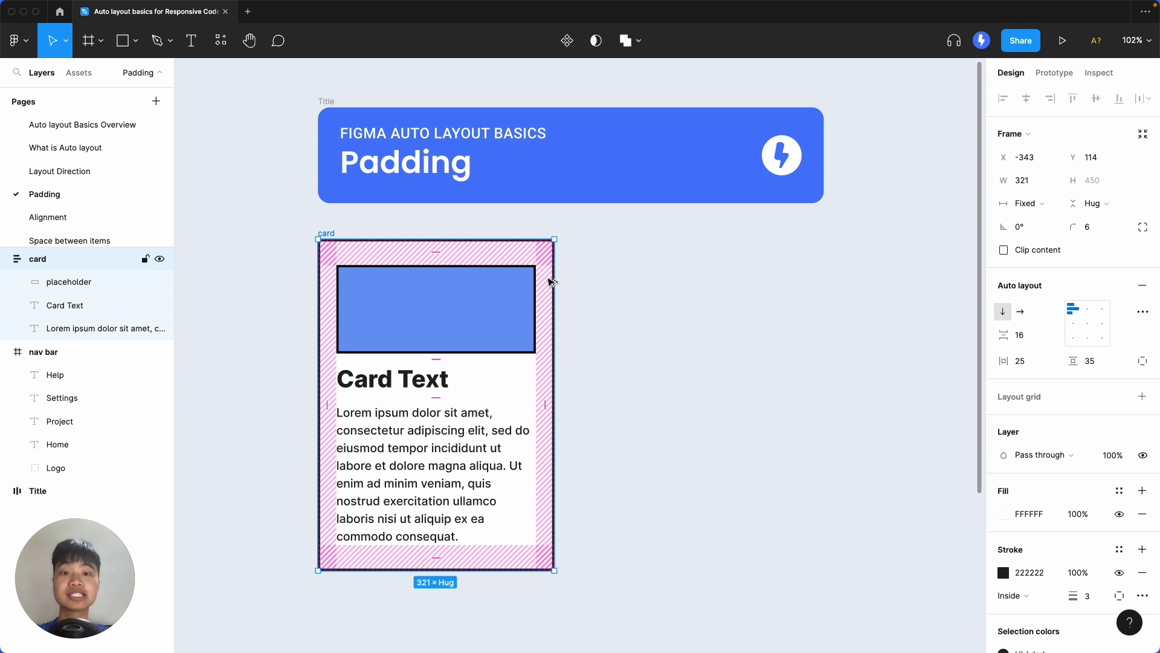
mouse_move(436, 250)
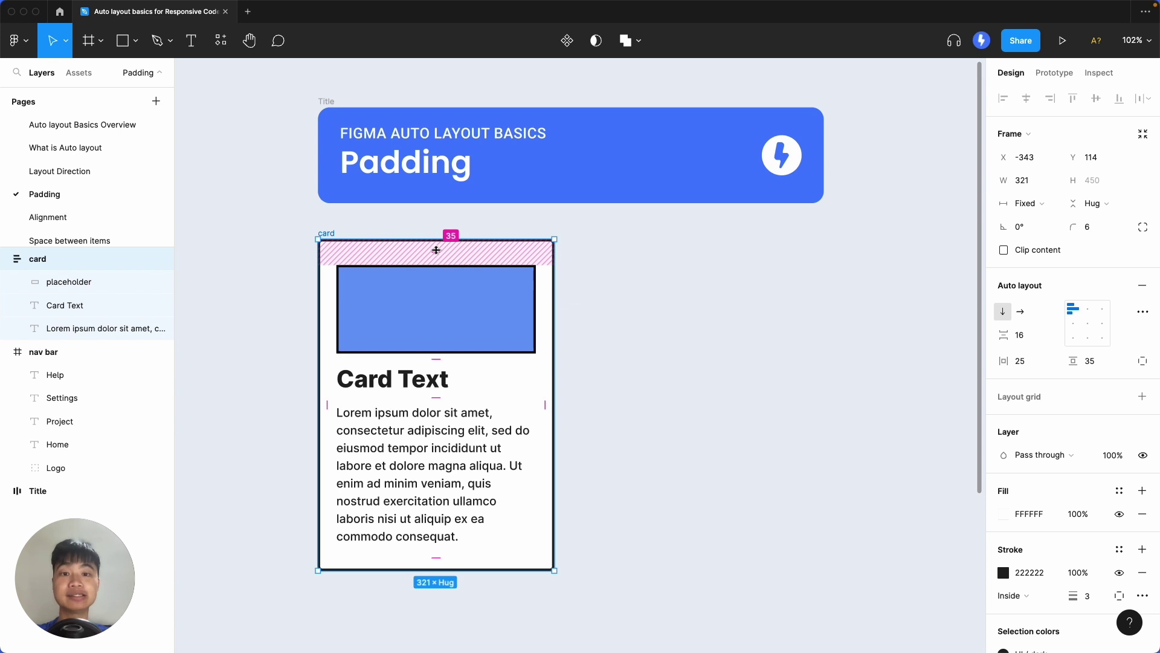
left_click_drag(437, 250, 437, 269)
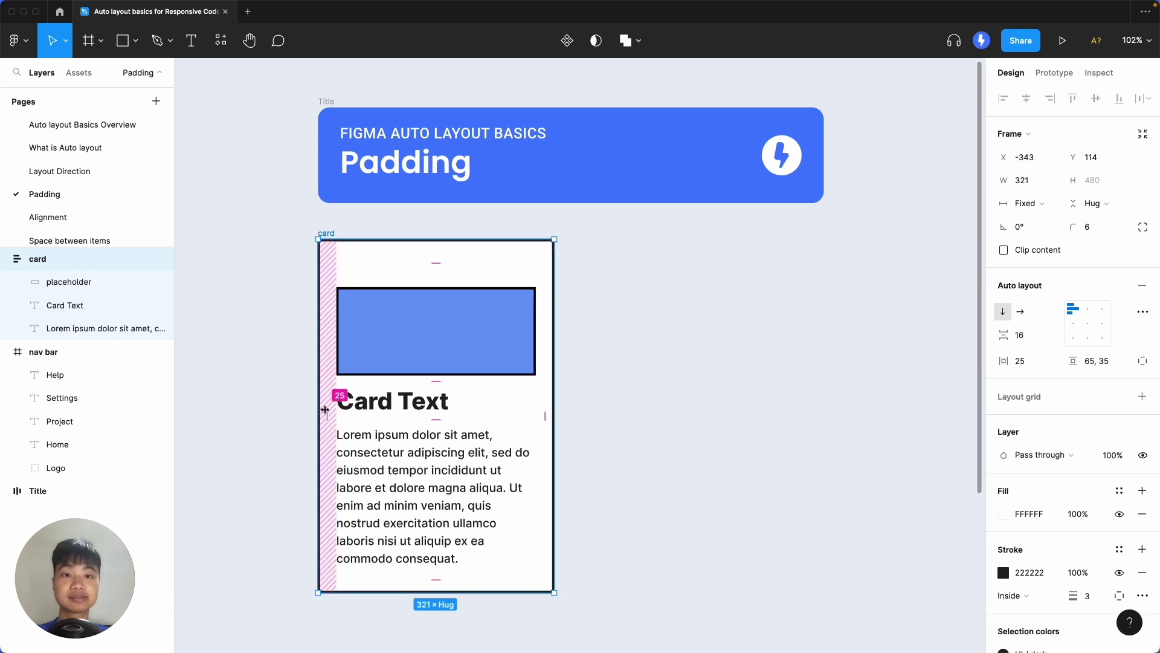
left_click_drag(326, 410, 343, 417)
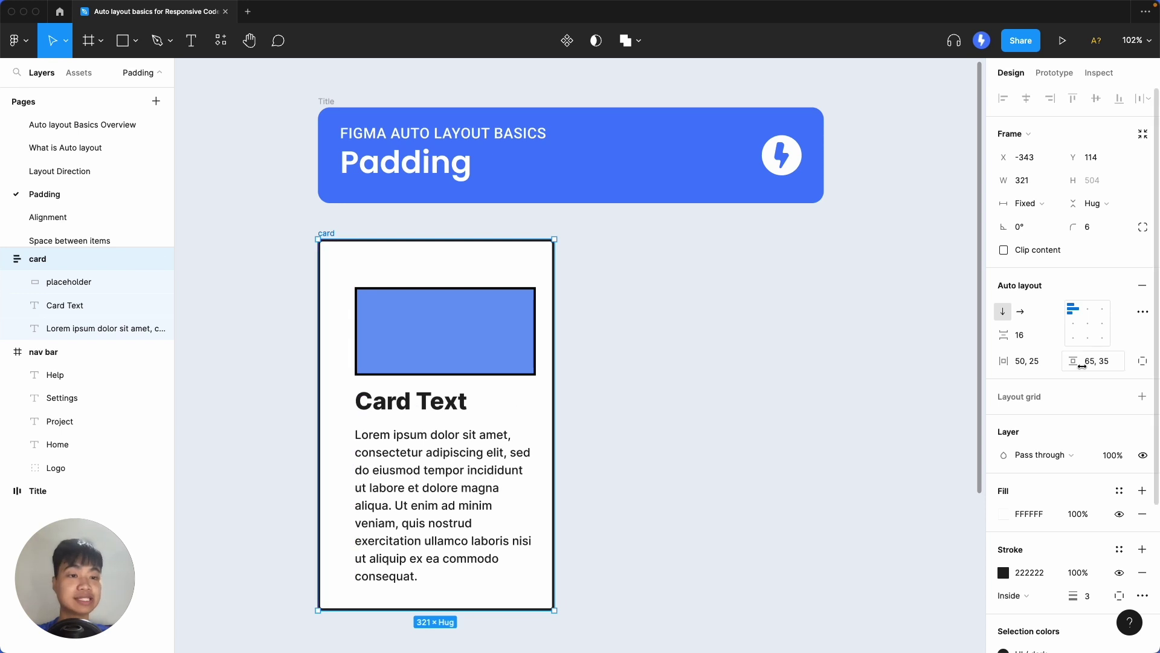
- Switch the card to individual padding and set its right and bottom padding to 40 each
left_click(1141, 361)
left_click(1032, 387)
type("40")
key("Return")
left_click(1094, 385)
type("40")
key("Return")
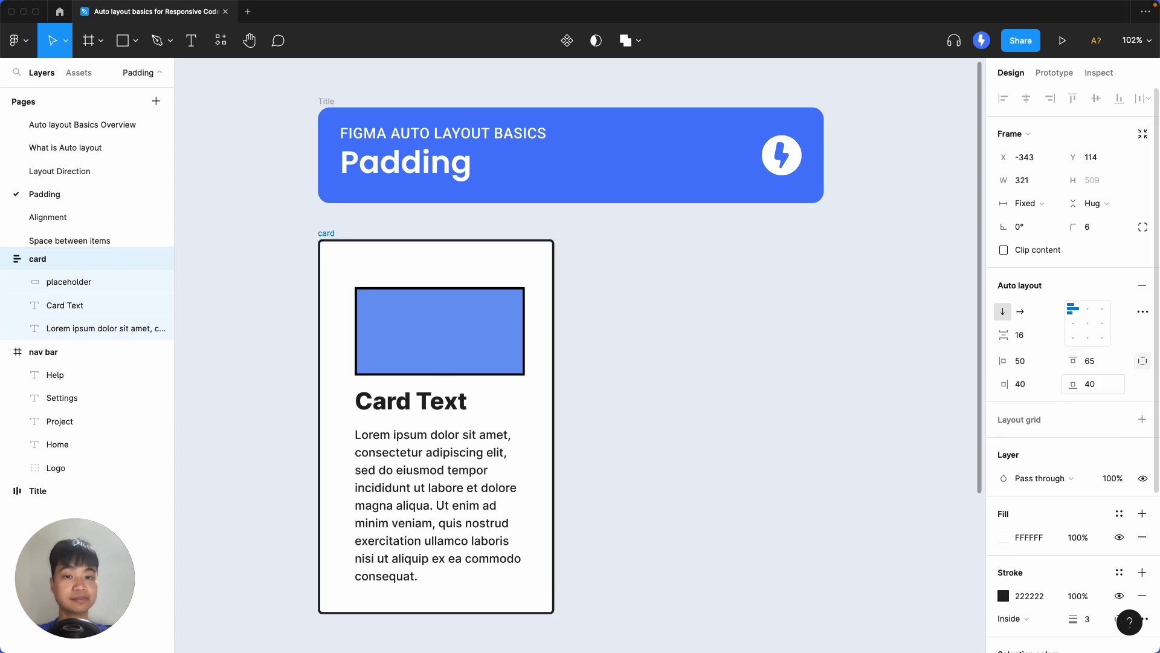
- Duplicate the nav bar directly below the original and add auto layout to the copy
key("n")
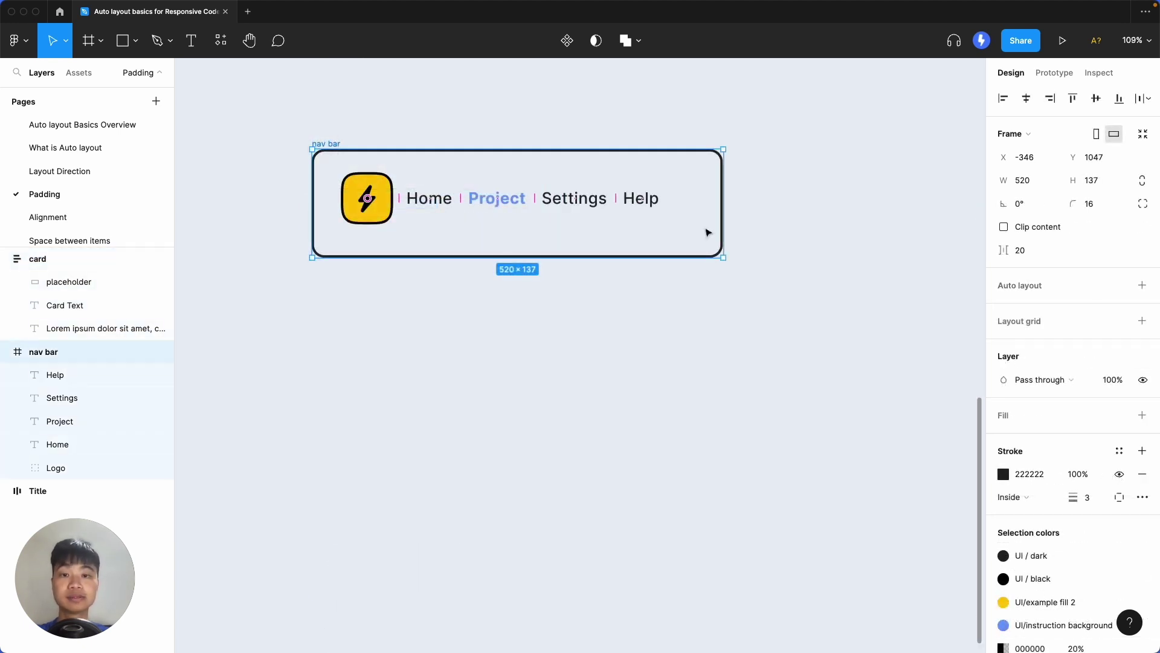
left_click_drag(708, 233, 708, 385)
left_click(778, 388)
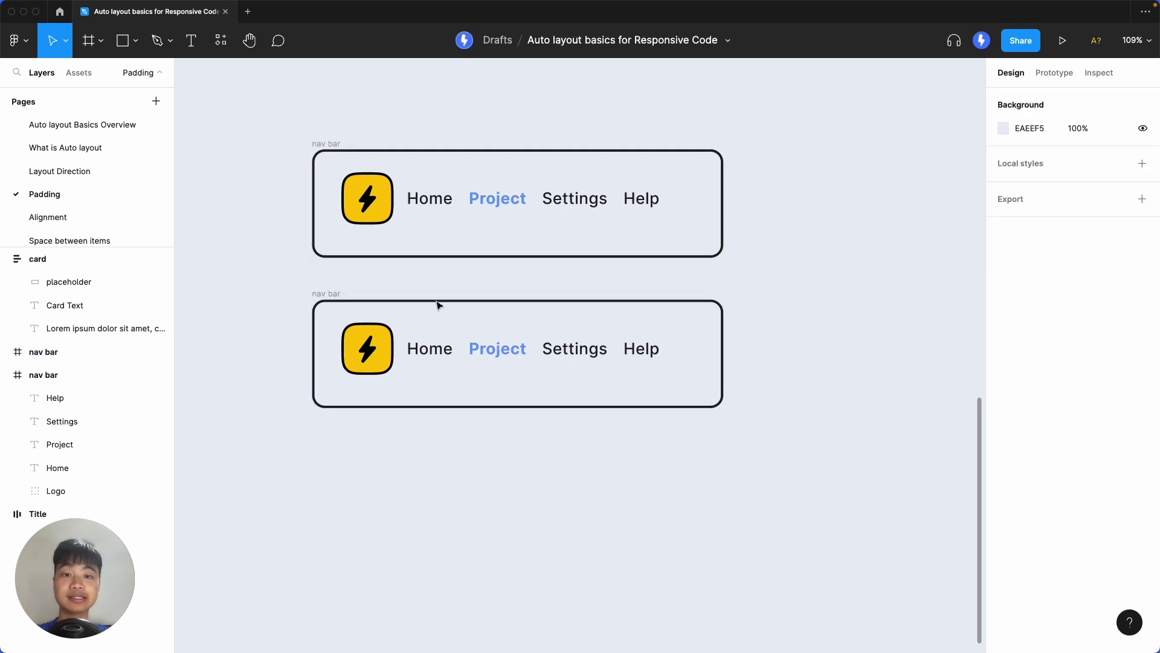
left_click(315, 303)
left_click(1143, 286)
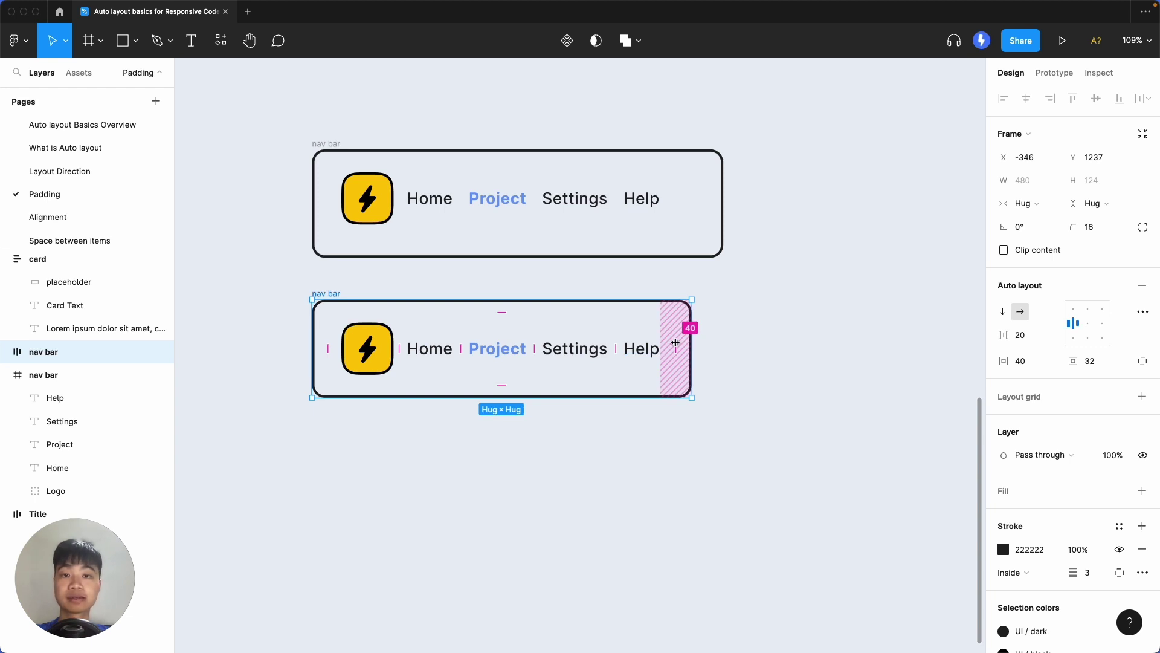
- Measure the spacing around the Logo and Help items in the original nav bar and compare it with the copy's padding
left_click(60, 491)
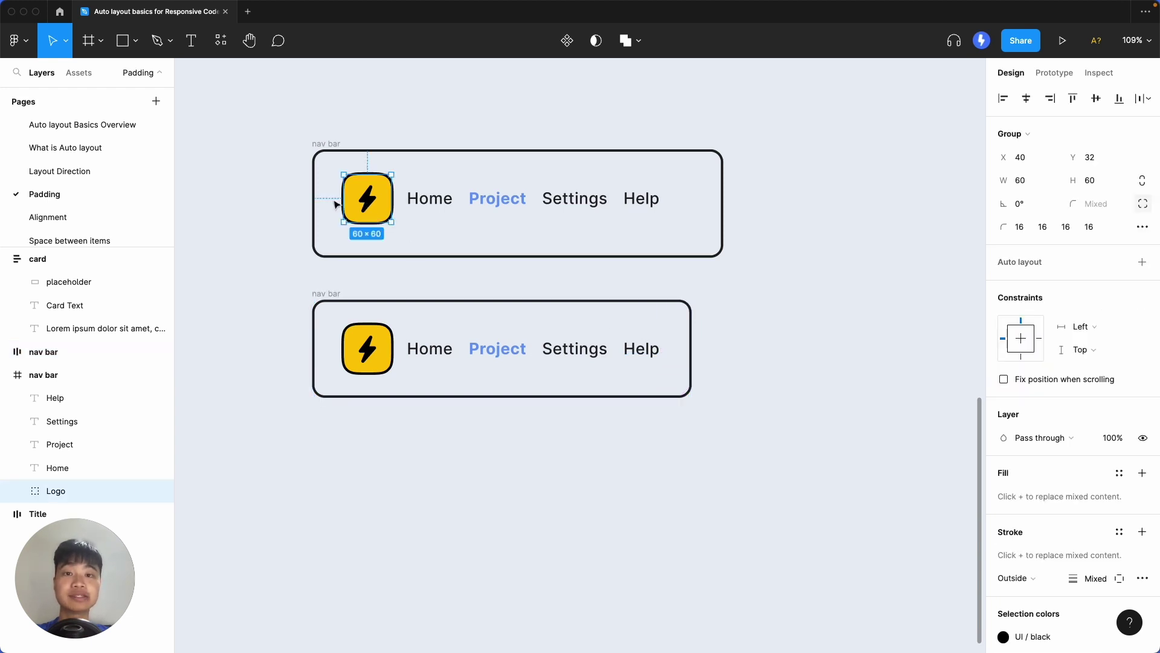
key("alt")
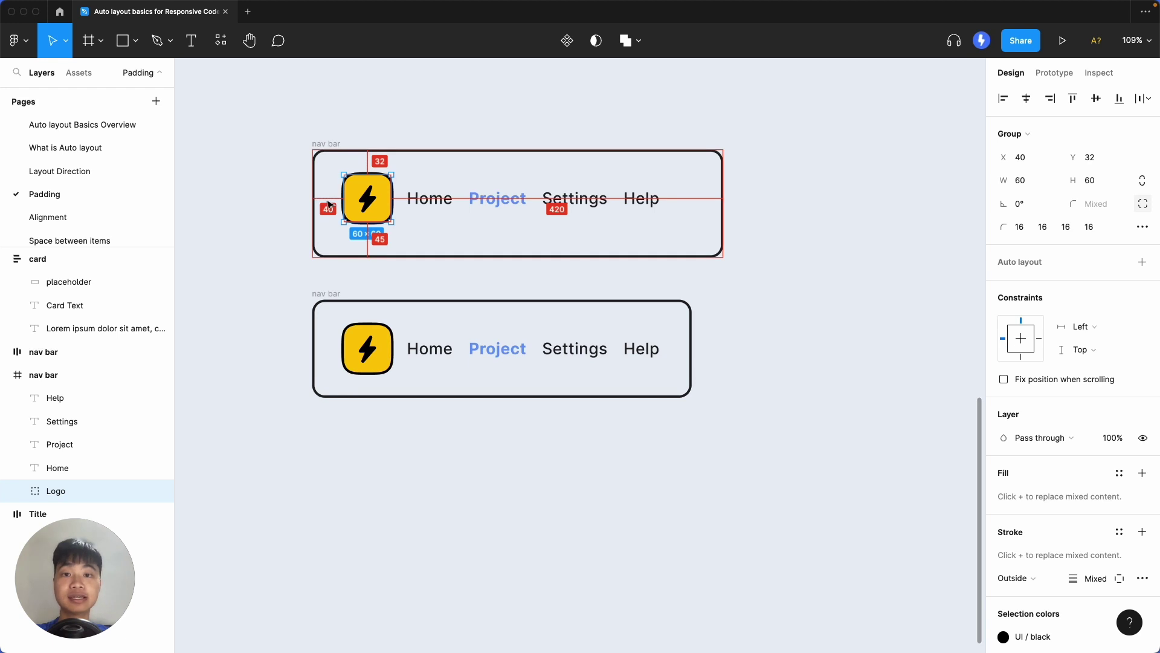
left_click(635, 200)
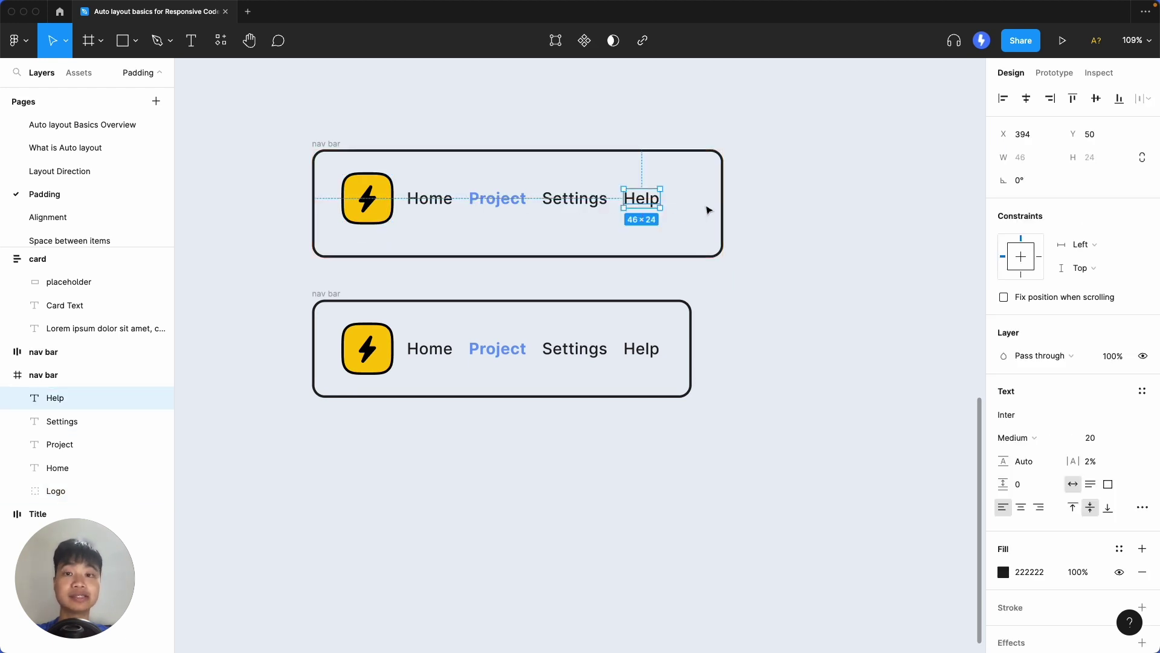
left_click(332, 297)
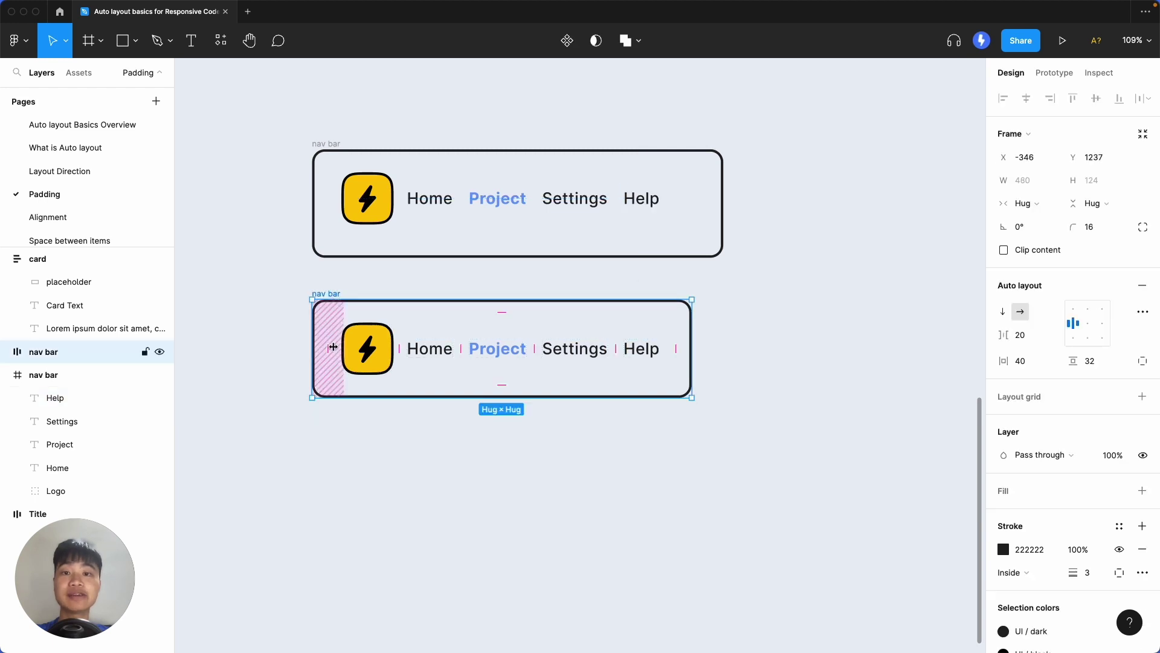
key("alt")
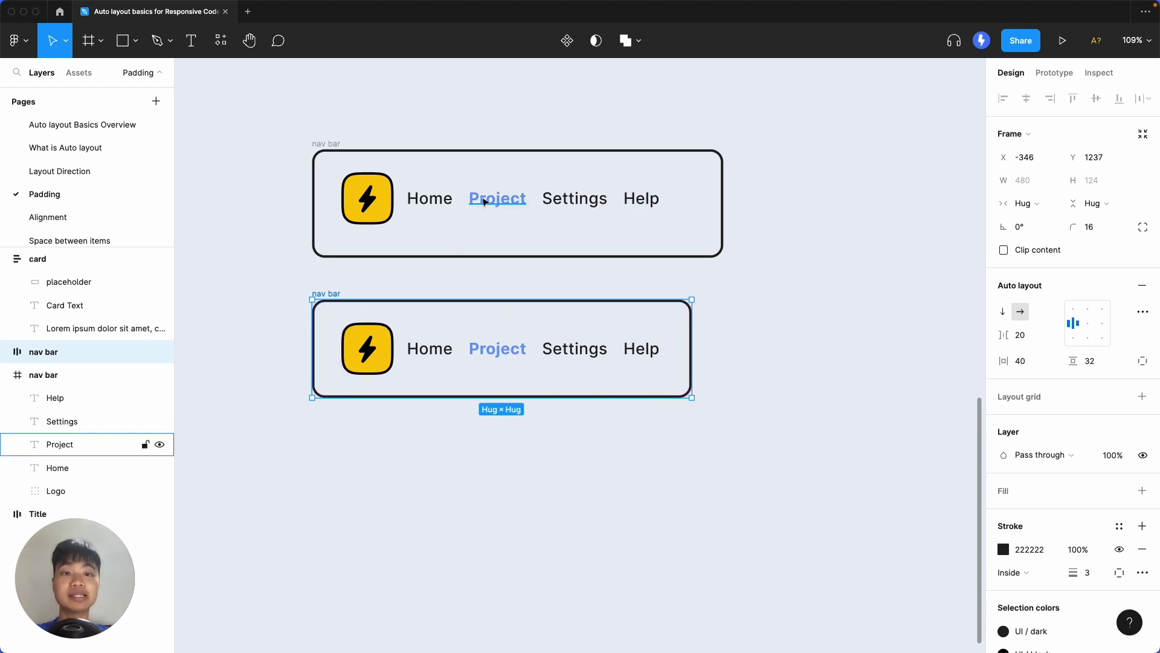
left_click(370, 185)
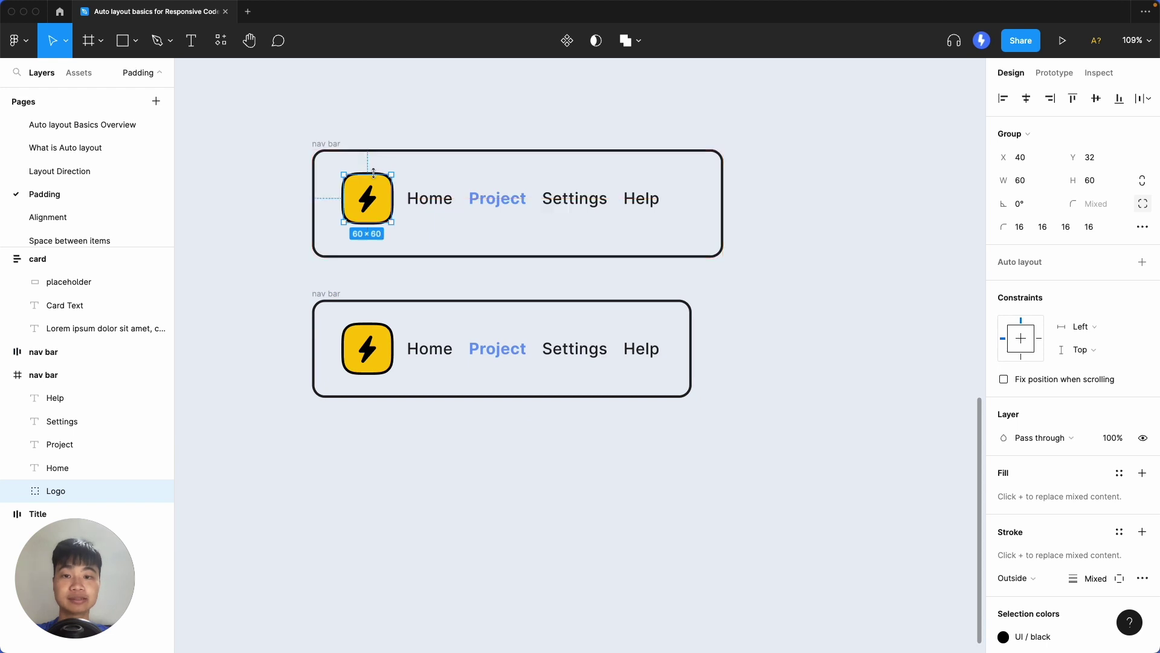
left_click(367, 348)
left_click(454, 316)
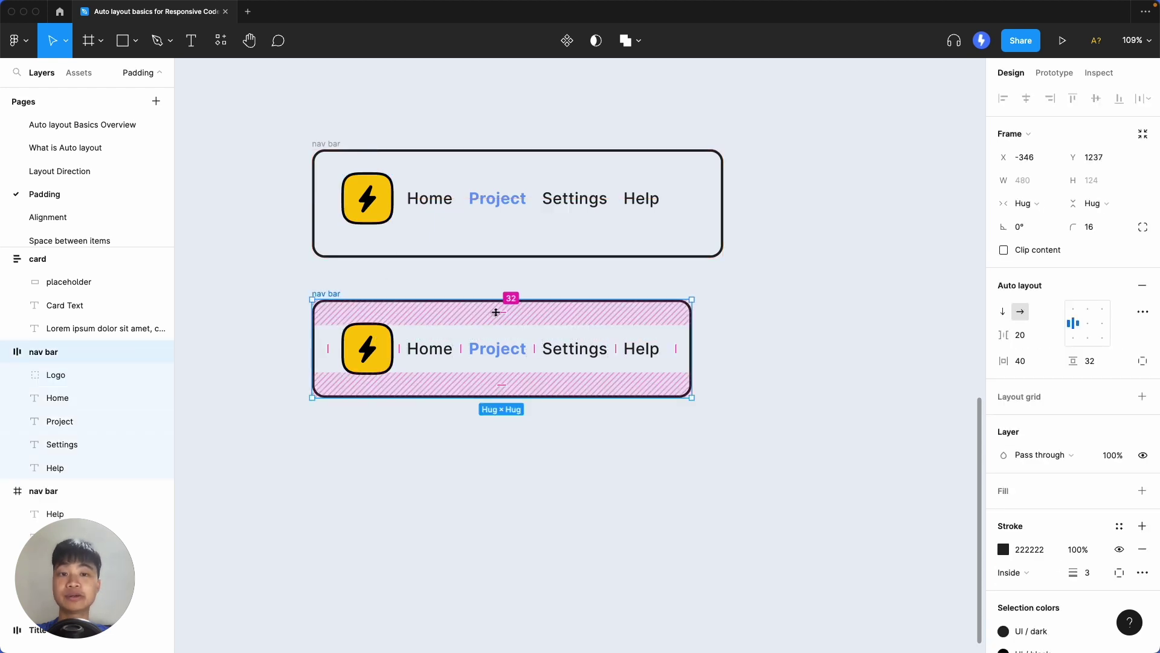
- Add auto layout to the original nav bar, then increase its right padding to 80 and enlarge its bottom padding
left_click(328, 145)
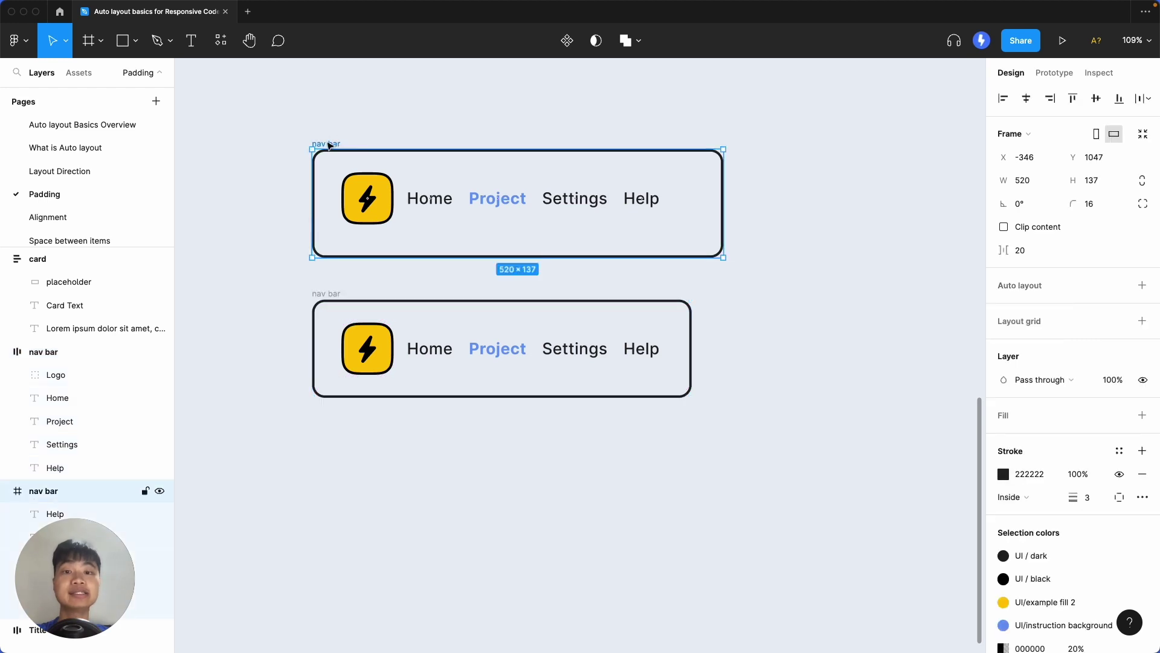
left_click(1142, 285)
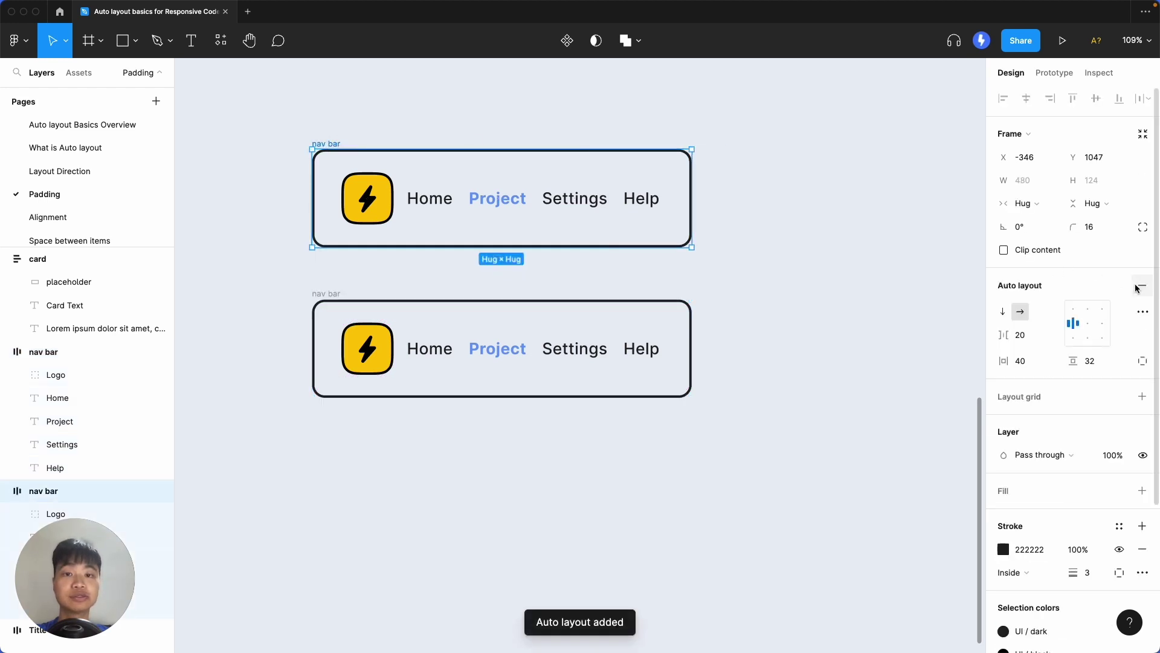
left_click_drag(671, 199, 703, 209)
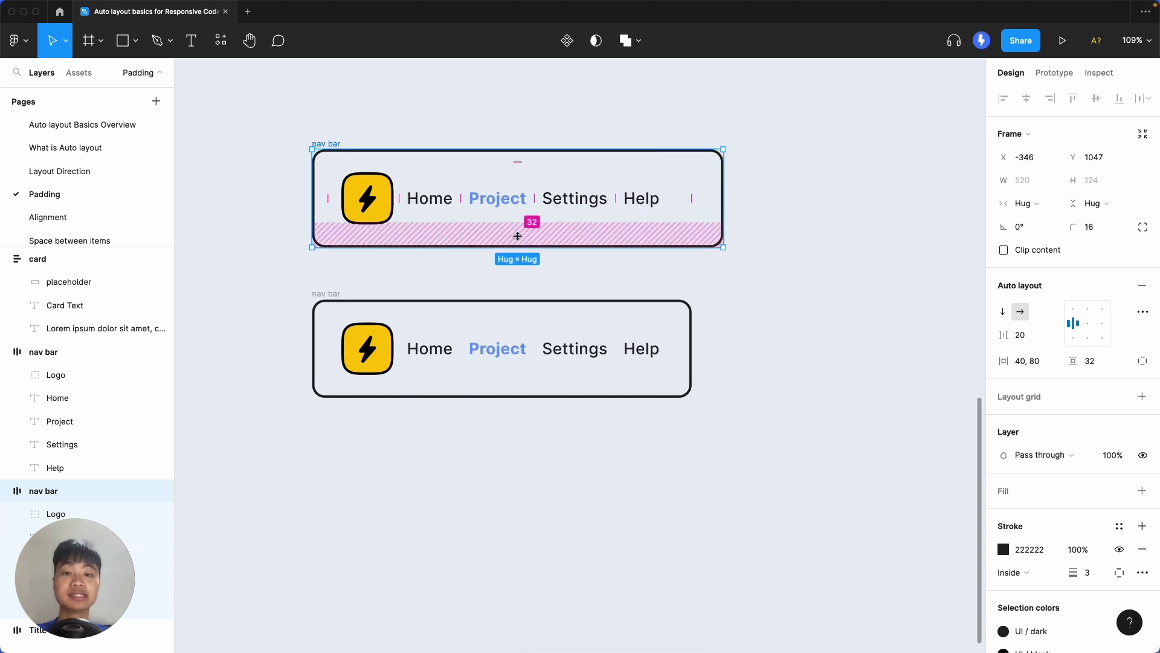
left_click_drag(515, 238, 519, 246)
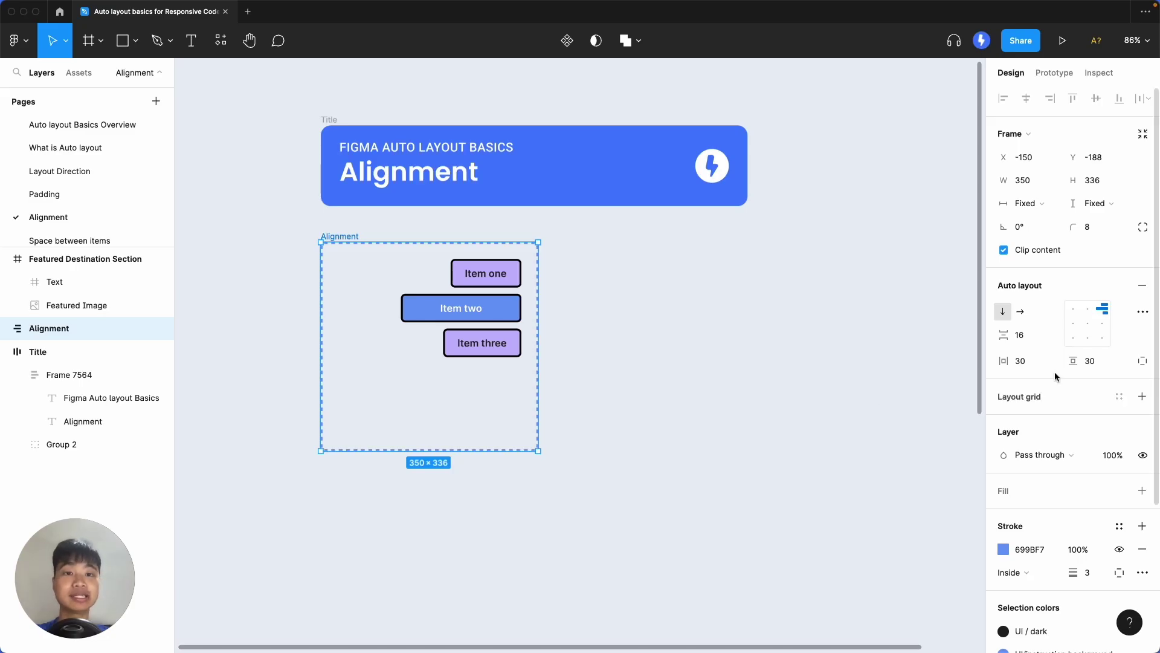
- Try the top-left, top-center, center, middle-left and bottom-right alignments on the Alignment frame, and return it to top right
left_click(1073, 312)
left_click(1085, 311)
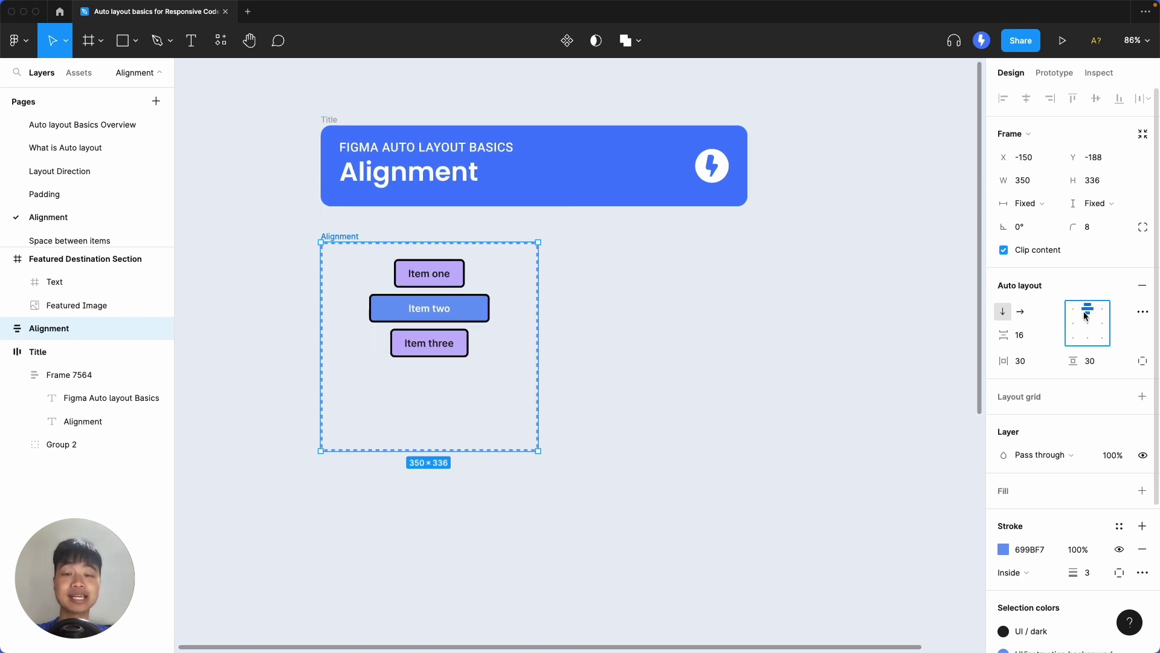
left_click(1087, 323)
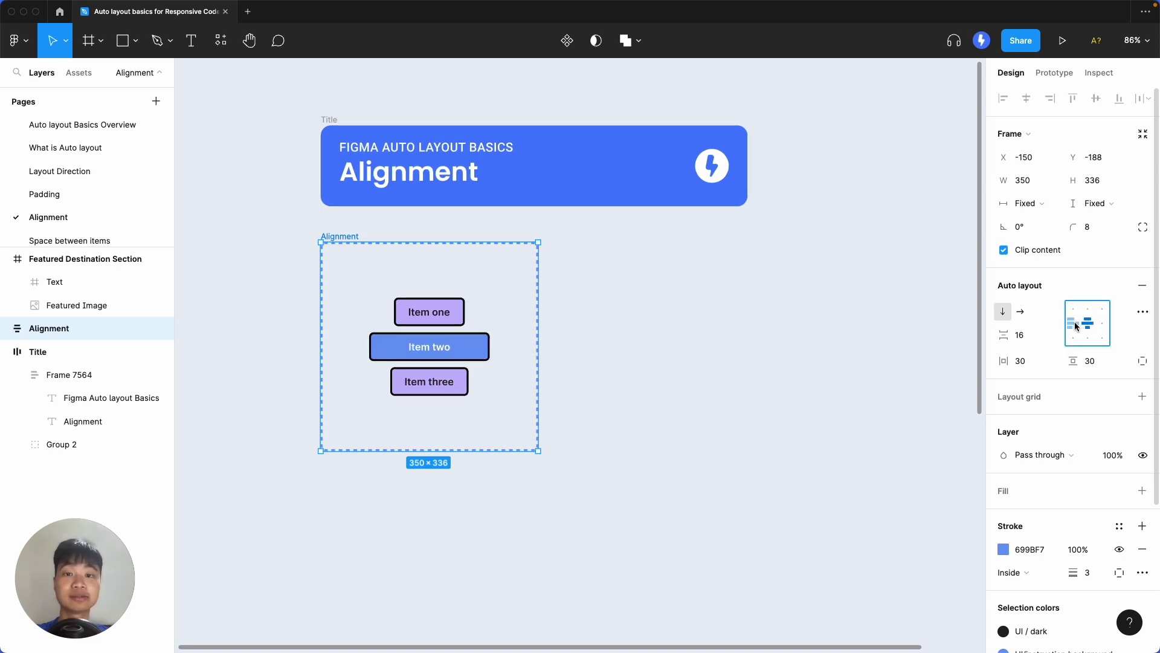
left_click(1075, 325)
left_click(1102, 339)
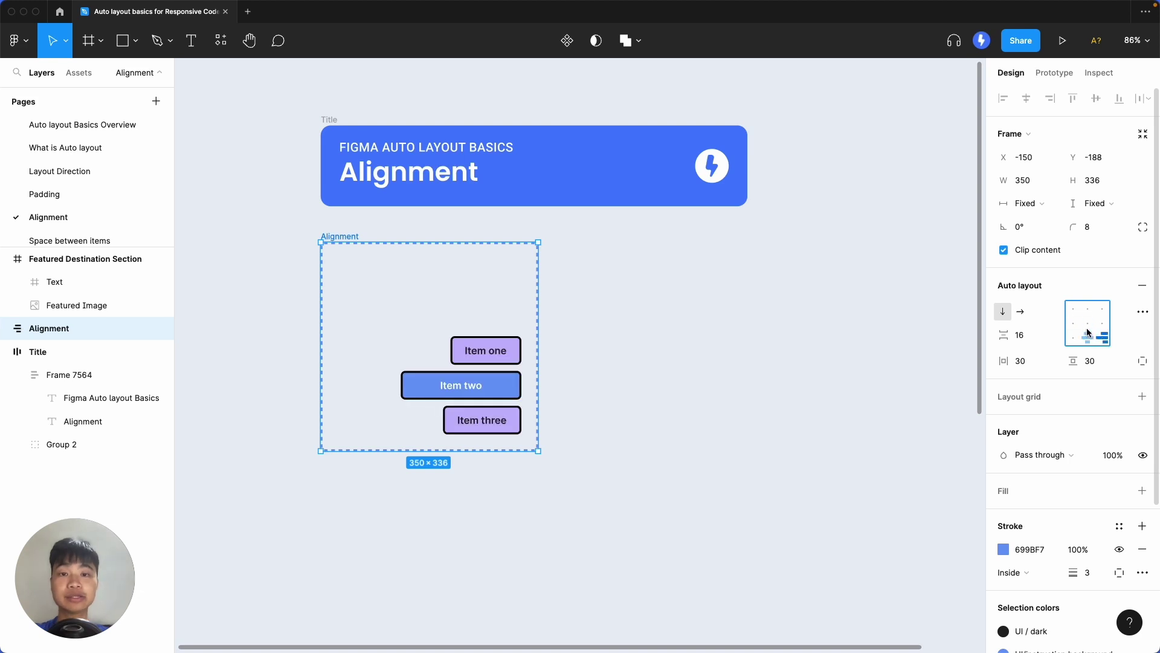
left_click(1074, 310)
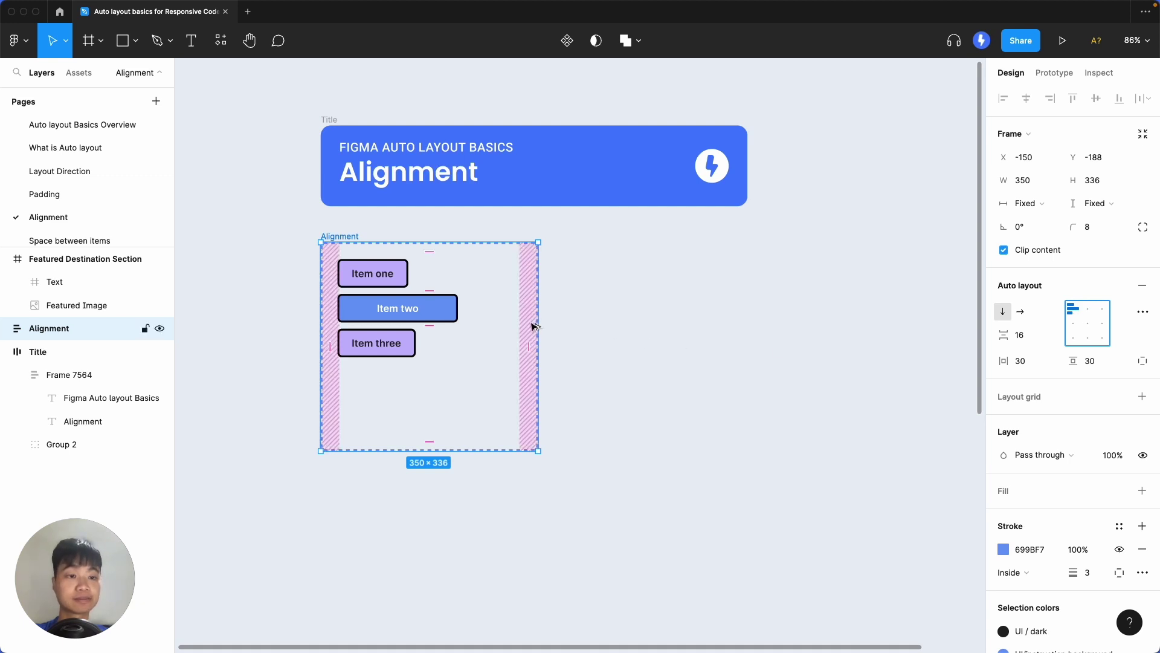
left_click(1102, 309)
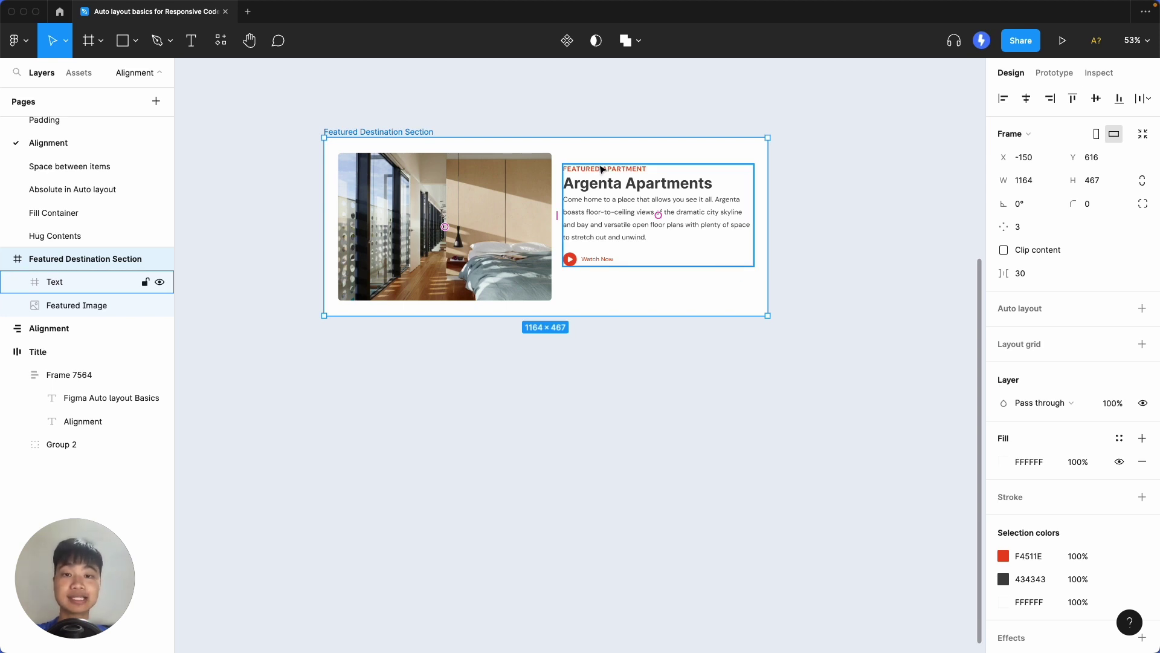
- Duplicate the Featured Destination Section below the original and give the copy horizontal auto layout with top-left alignment
left_click_drag(723, 284, 728, 525)
left_click(661, 471)
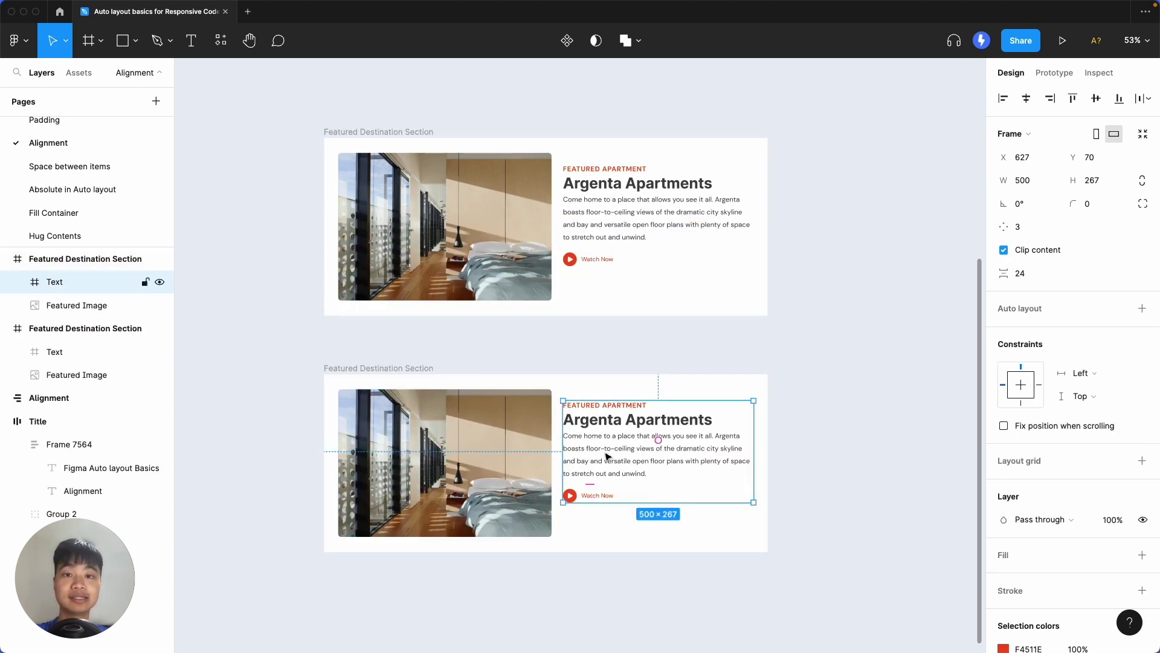
left_click(387, 368)
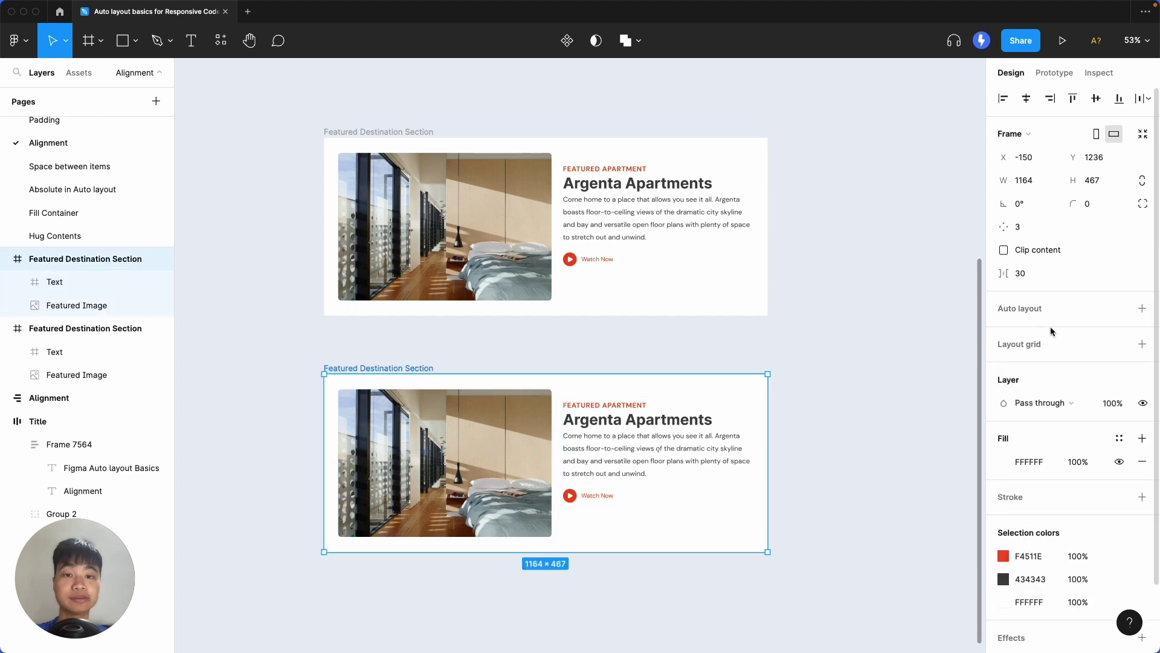
left_click(1142, 310)
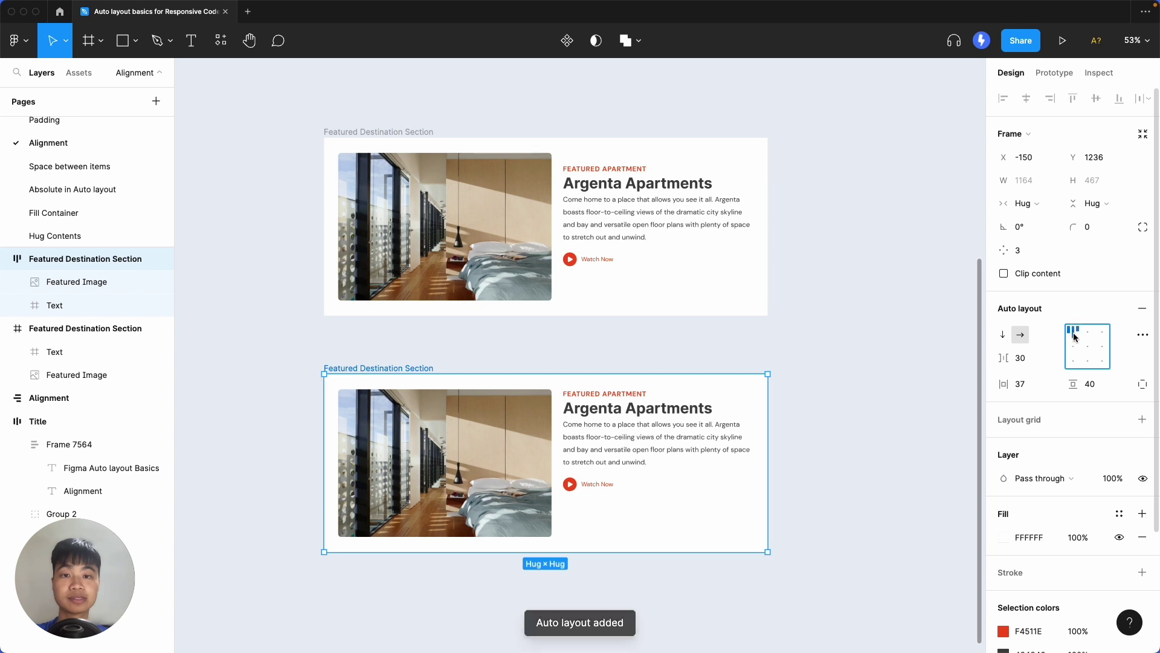
- Add auto layout to the Text frame in the original Featured Destination Section and move it up to Y 40
left_click(689, 211)
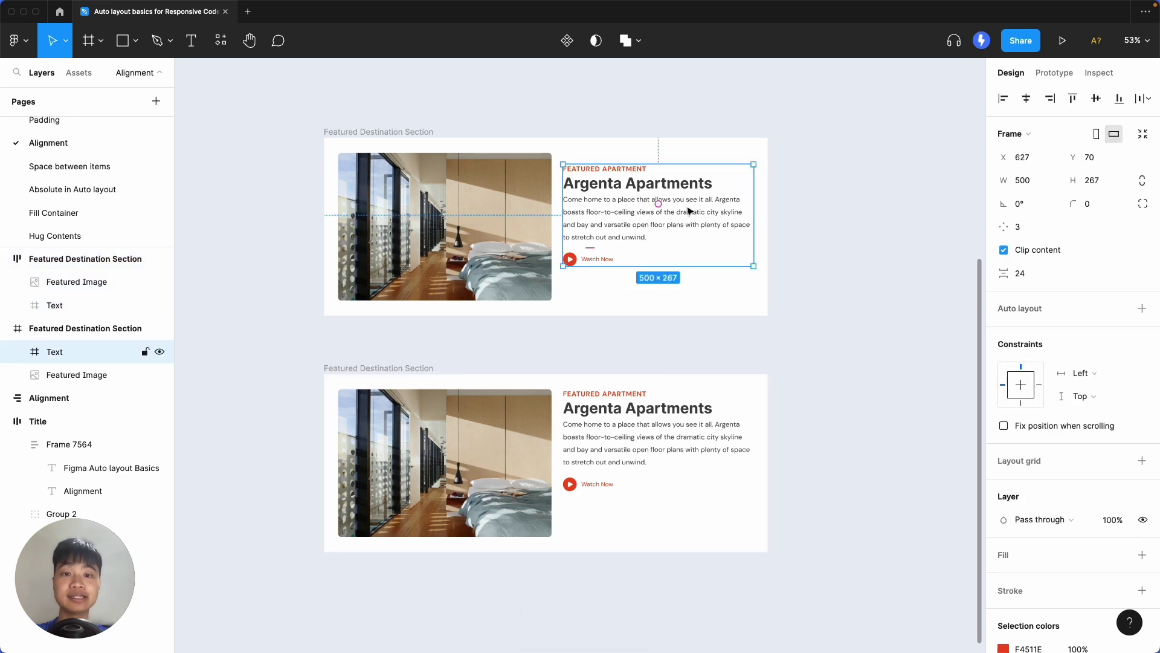
left_click(1143, 310)
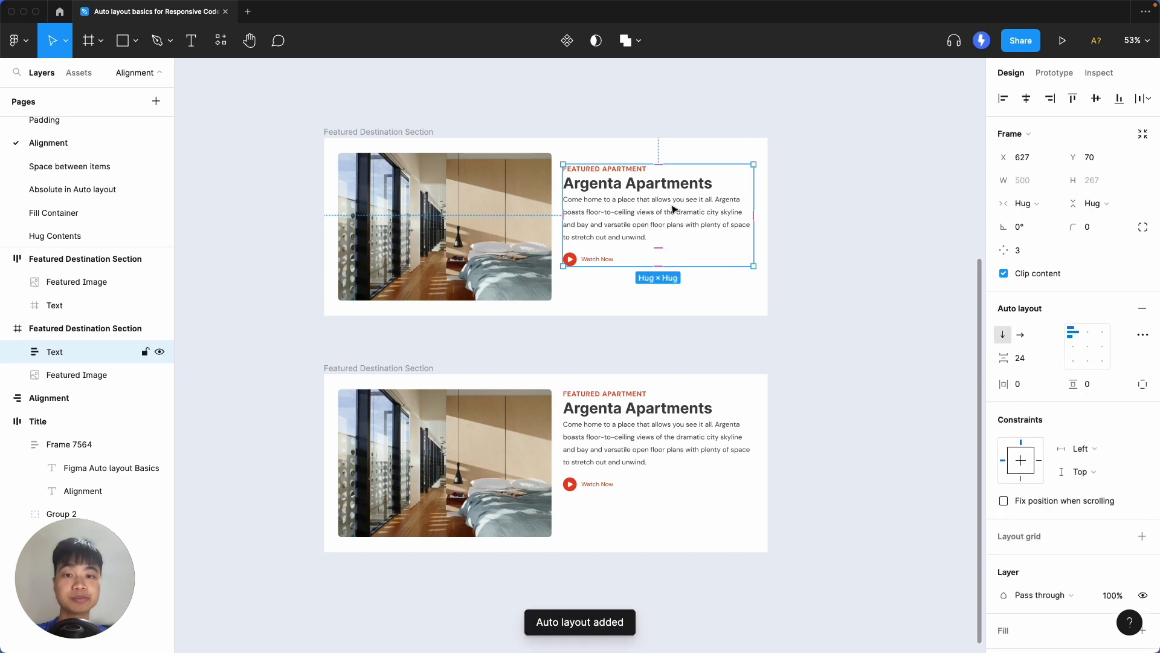
left_click_drag(673, 211, 674, 202)
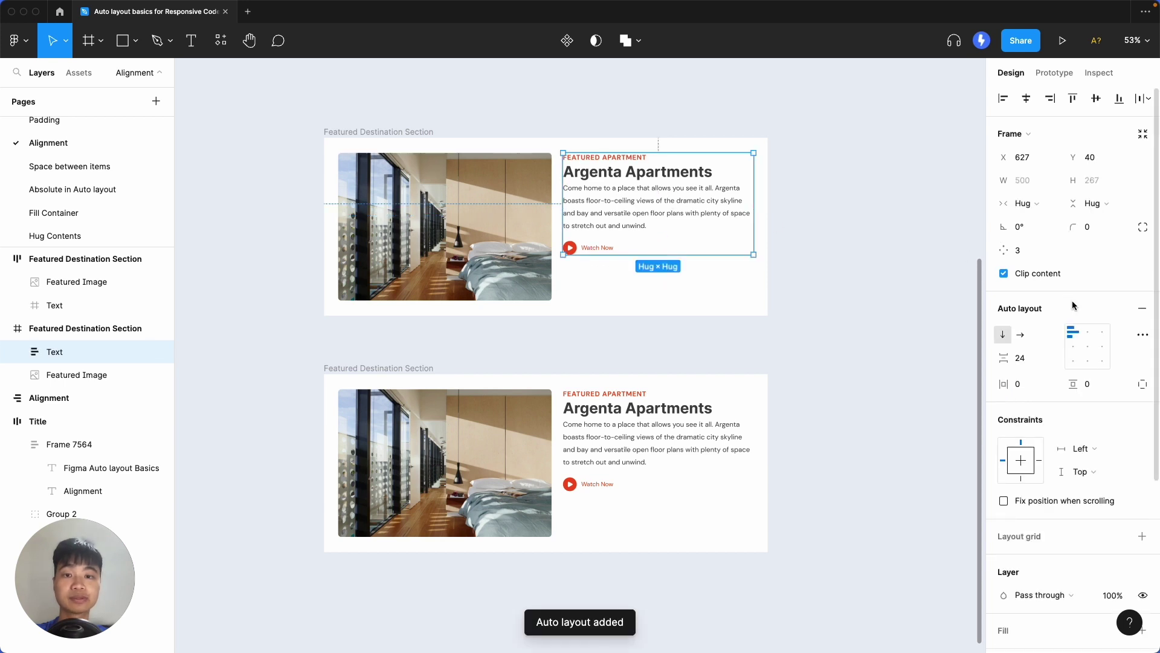
- Set only the top padding of the original section's Text frame to 30
left_click(1141, 384)
left_click(1098, 387)
type("30")
key("Return")
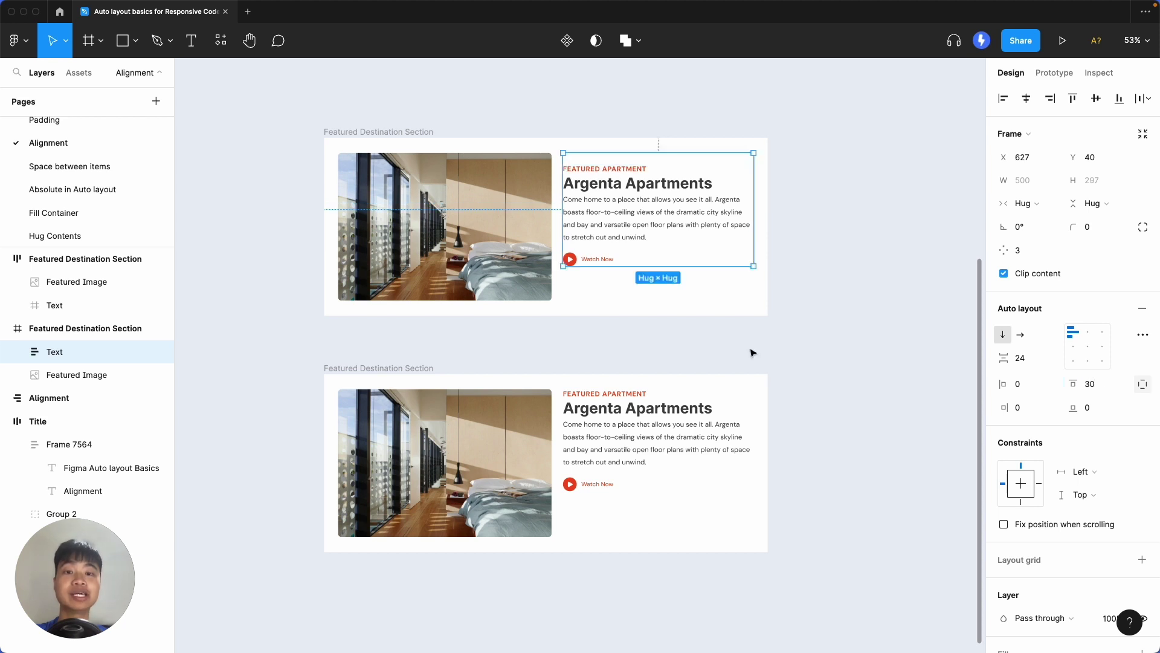
left_click(754, 354)
- Add auto layout to the original Featured Destination Section that holds the image and Text frame
left_click(397, 131)
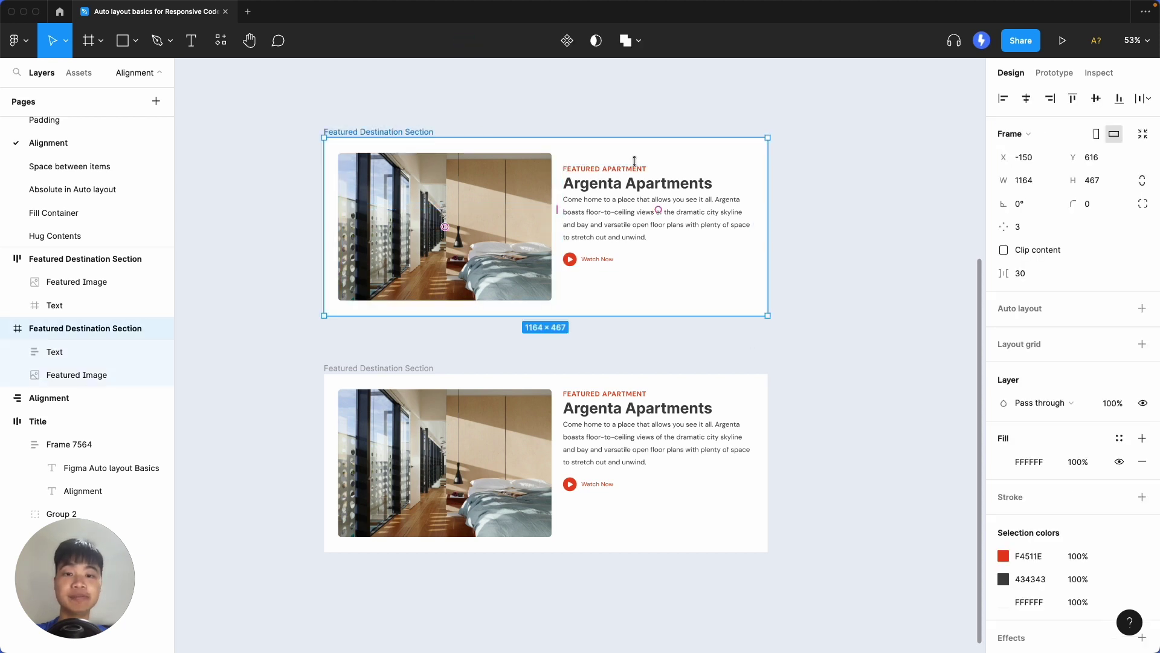
left_click(1142, 309)
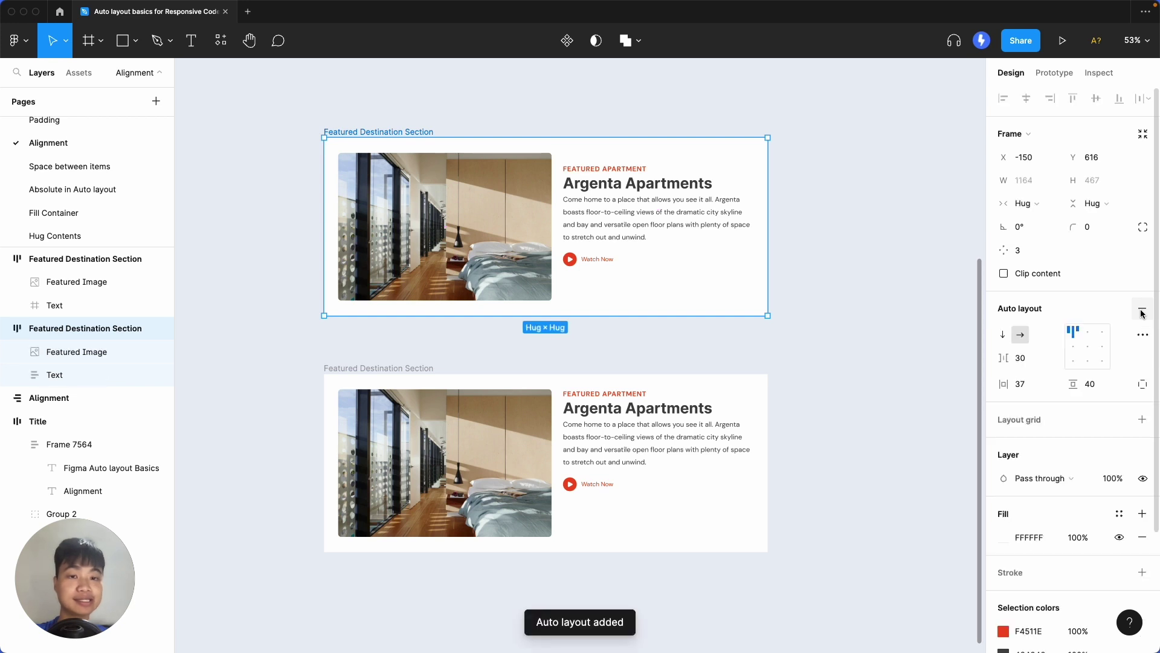
left_click(651, 211)
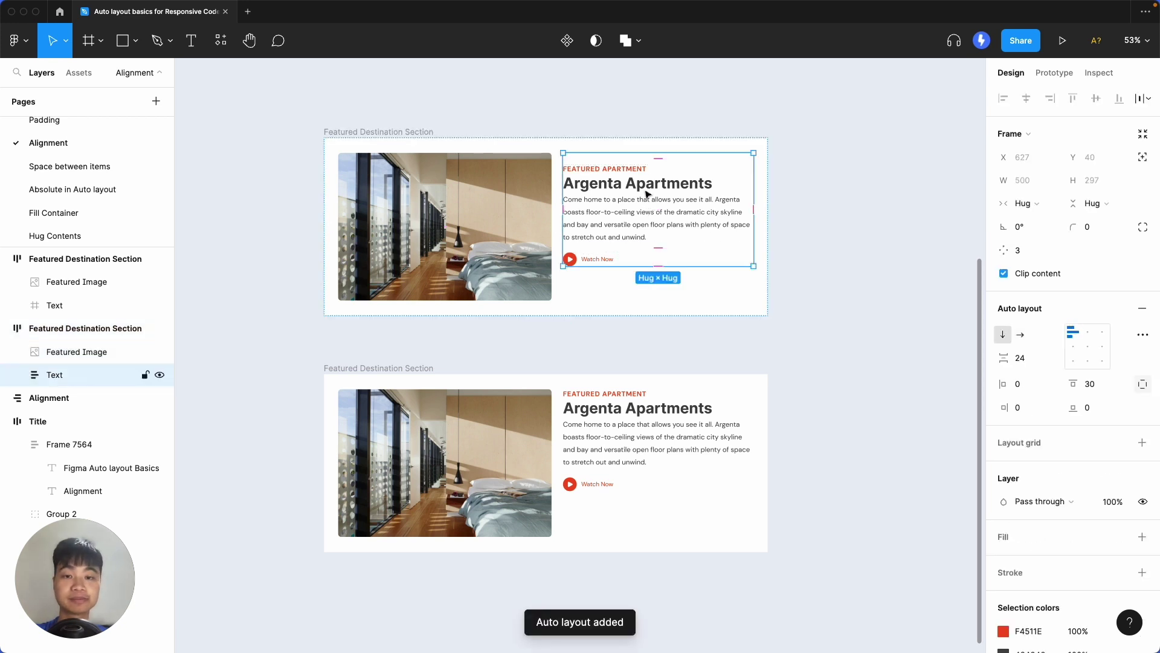
left_click(766, 184)
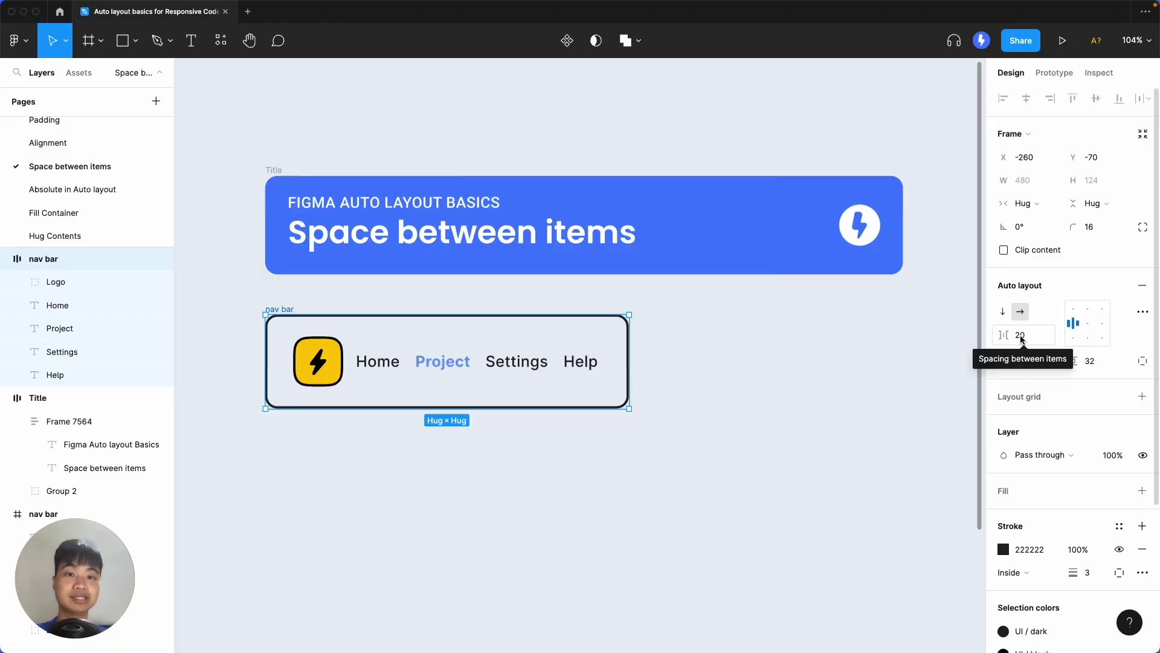
- Set the spacing between items in the nav bar below the Space between items title to 50
mouse_move(560, 366)
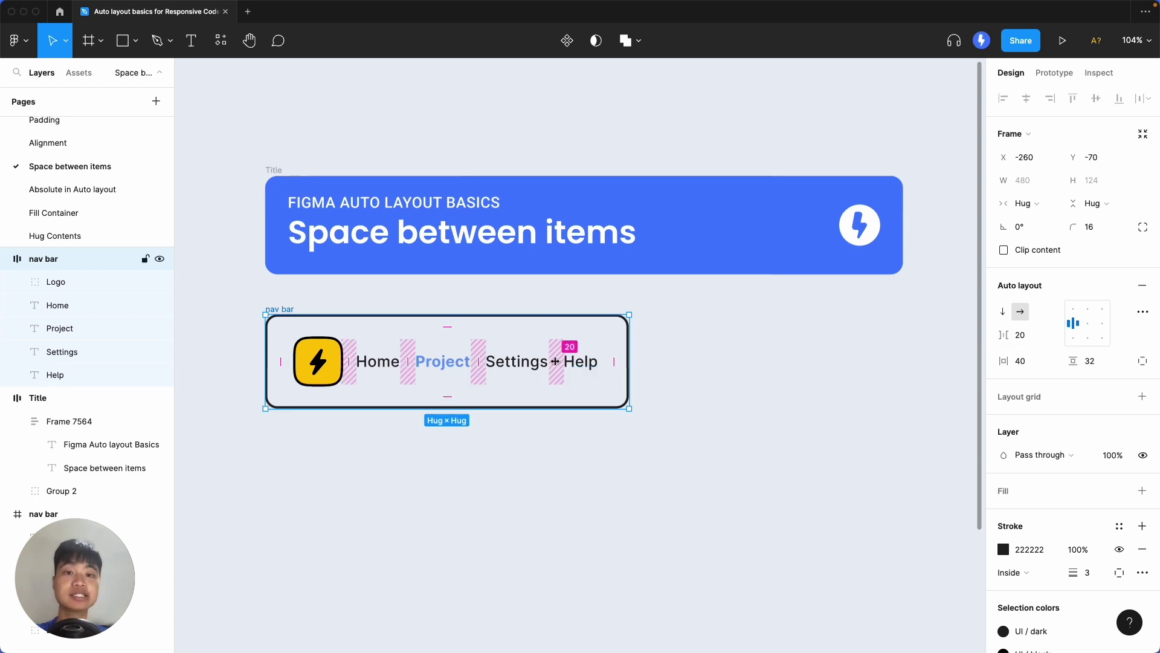
left_click_drag(555, 362, 777, 362)
left_click(1030, 338)
type("50")
key("Return")
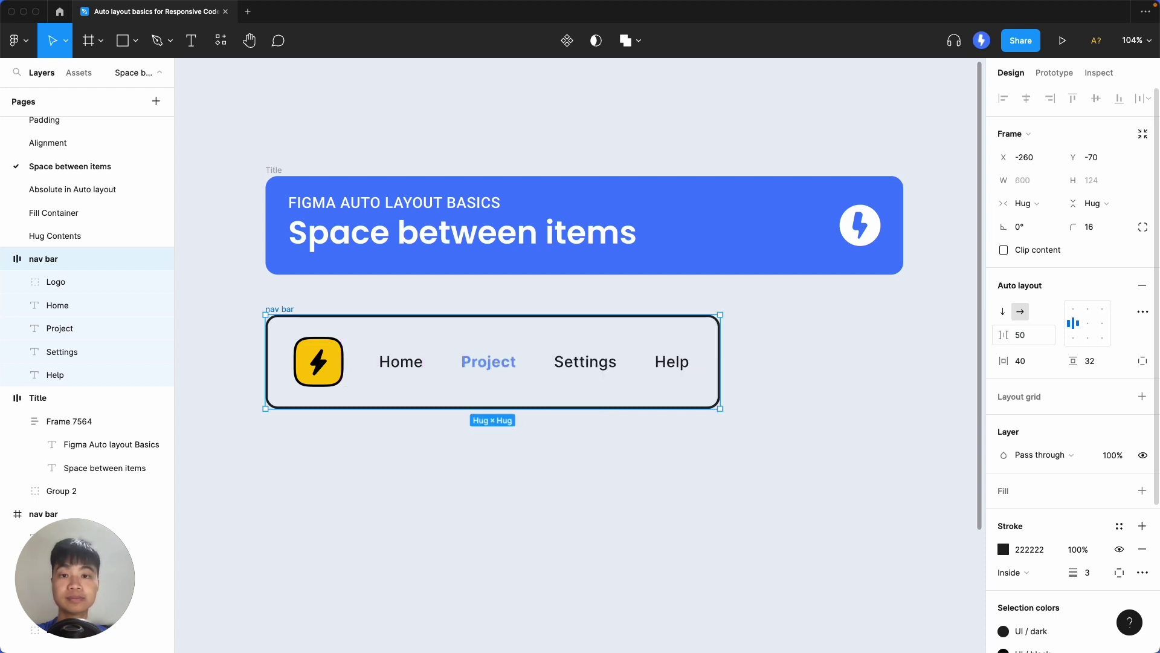
- Duplicate the lower wide nav bar directly below itself and add auto layout to the copy
scroll(813, 571, "down", 2)
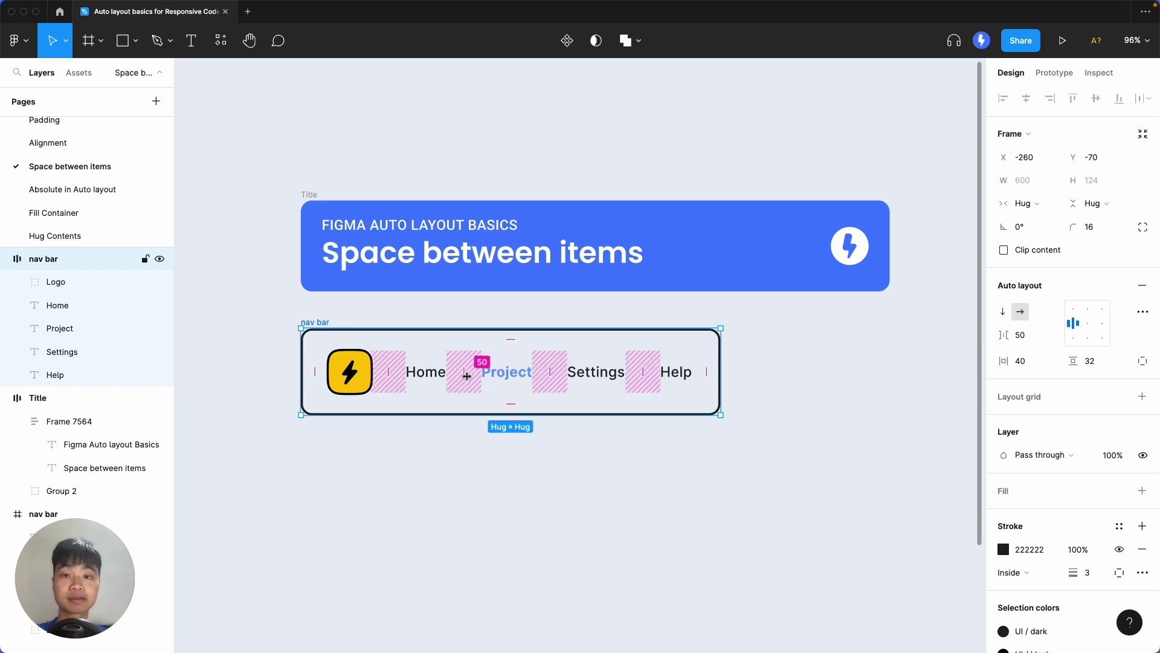
scroll(641, 536, "down", 10)
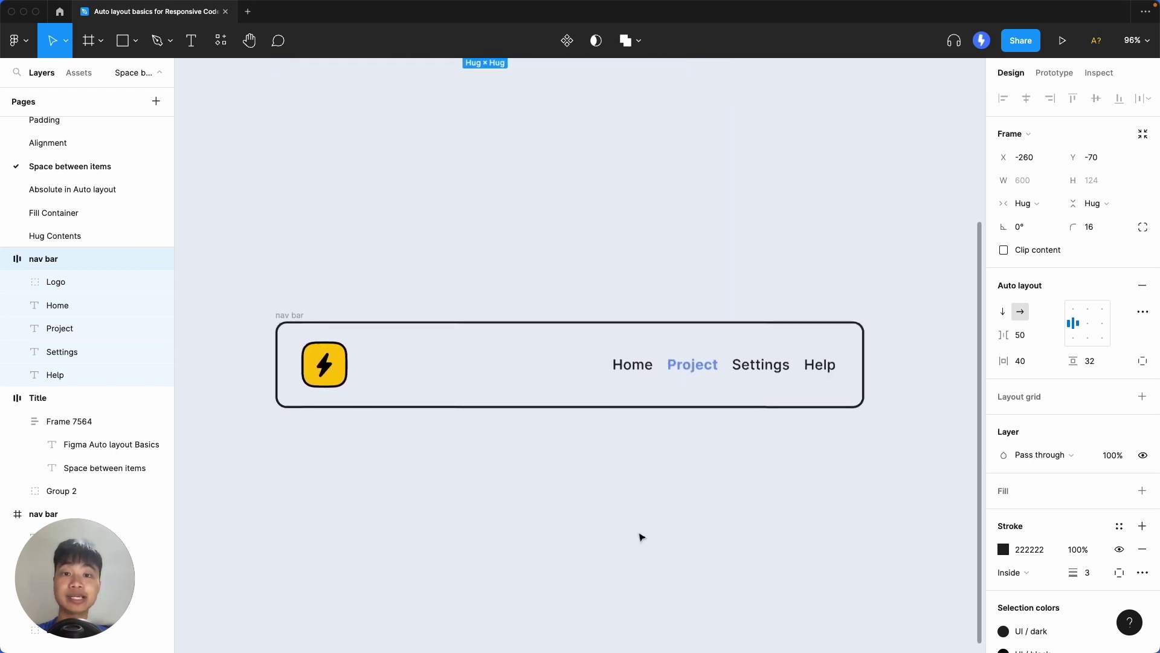
scroll(641, 536, "down", 2)
left_click(296, 251)
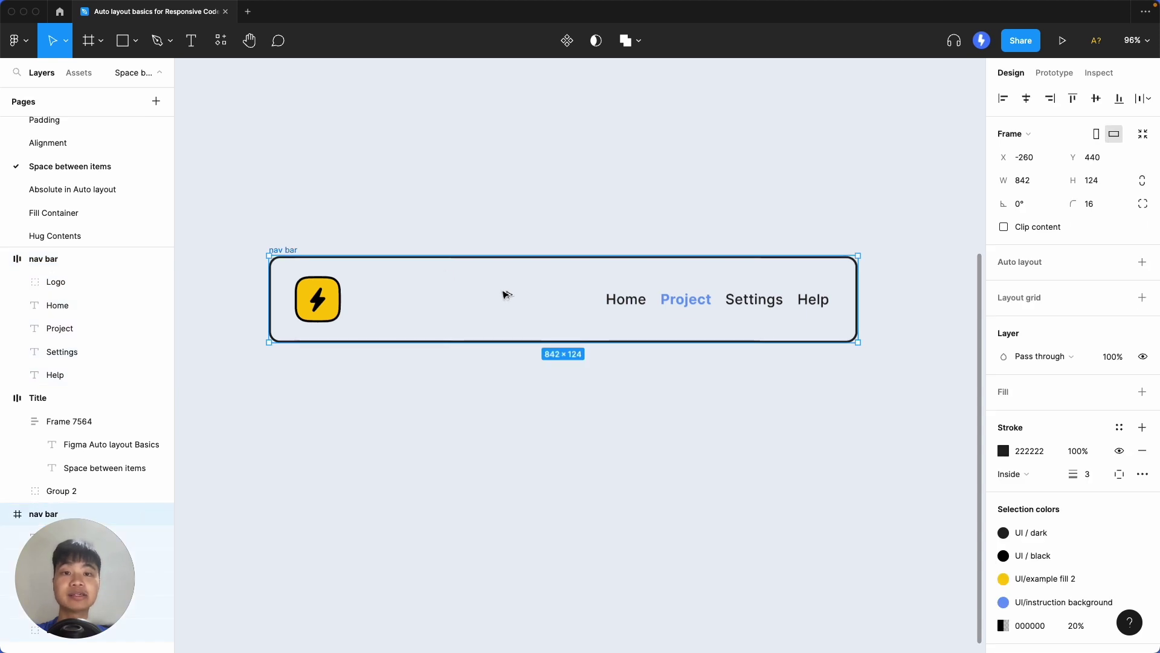
left_click_drag(506, 295, 497, 447, "alt")
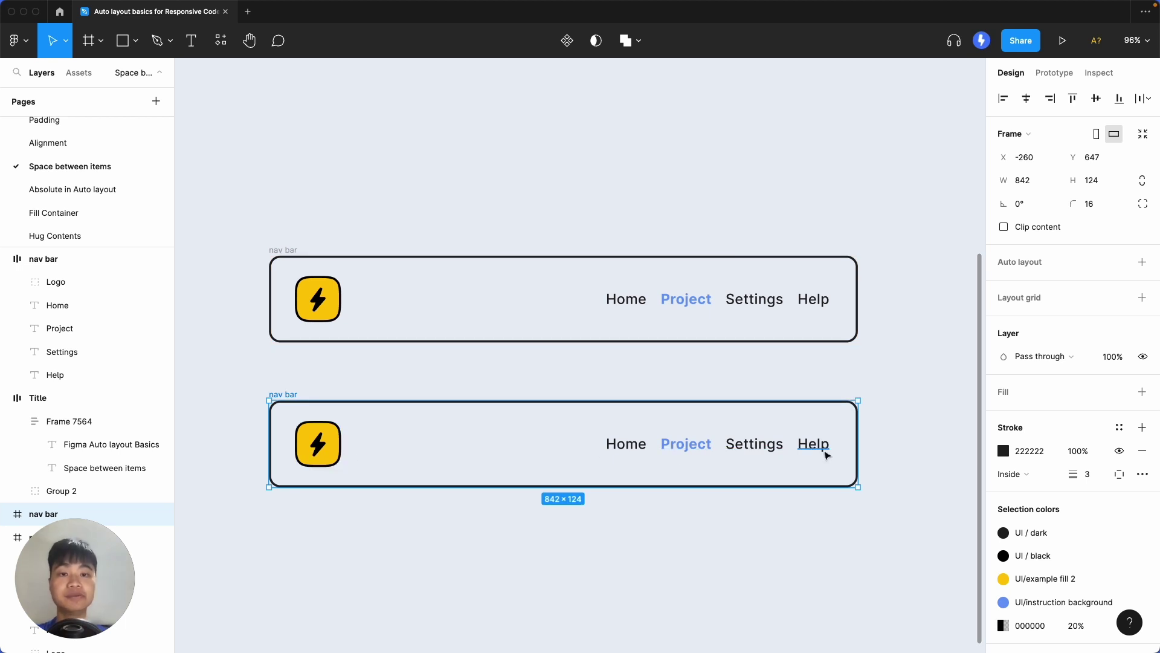
left_click(1142, 264)
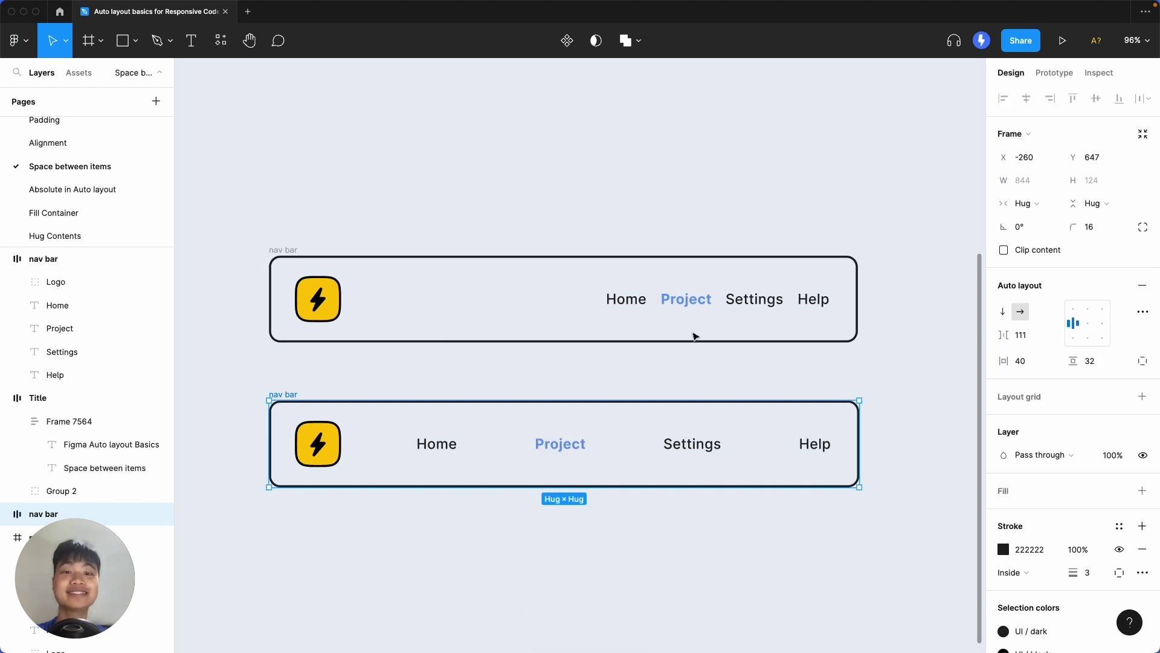
- Wrap the Home, Project, Settings and Help texts of the original wide nav bar in their own auto layout frame
left_click(296, 254)
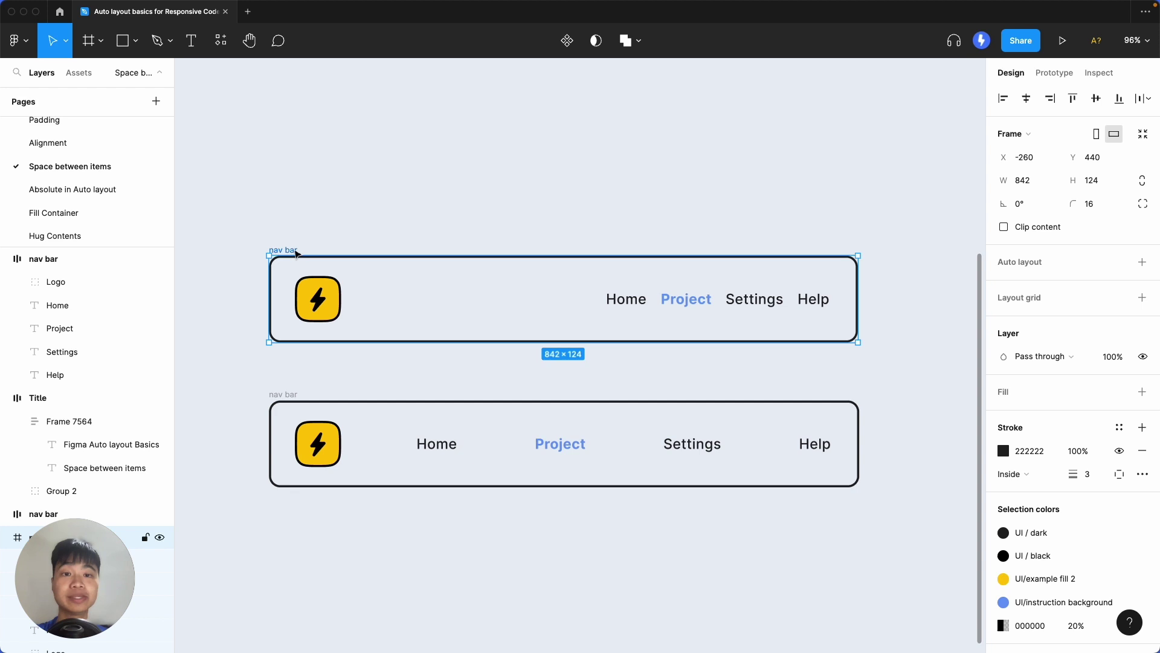
left_click(624, 297)
left_click(684, 302, "shift")
left_click(753, 300, "shift")
left_click(809, 302, "shift")
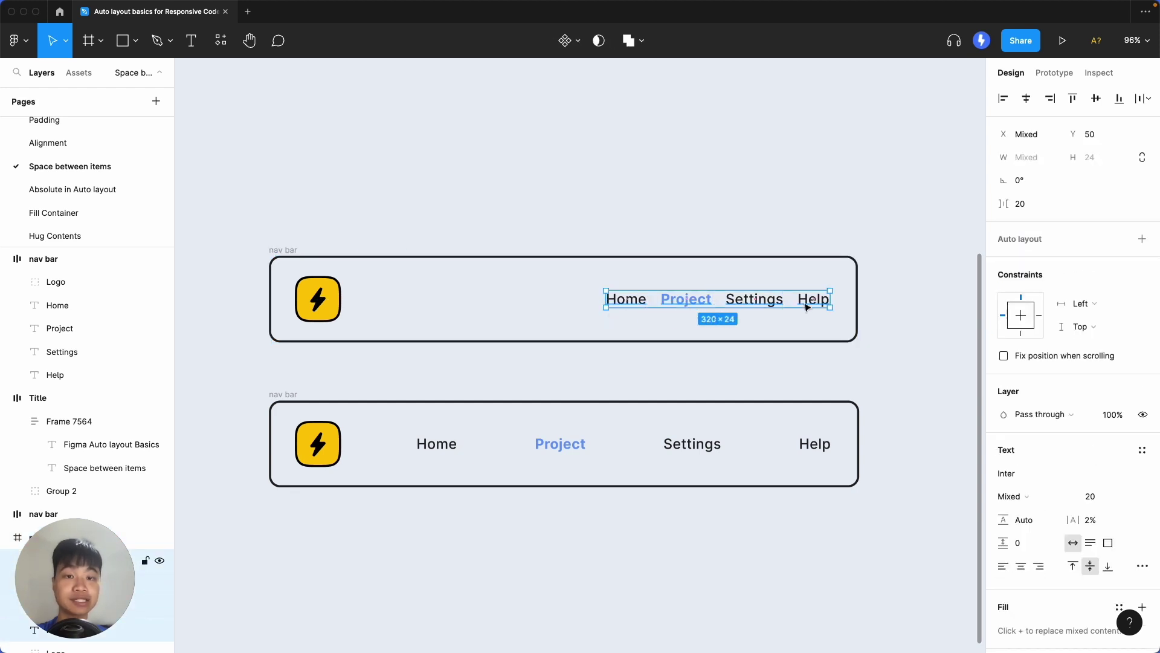
left_click(1142, 239)
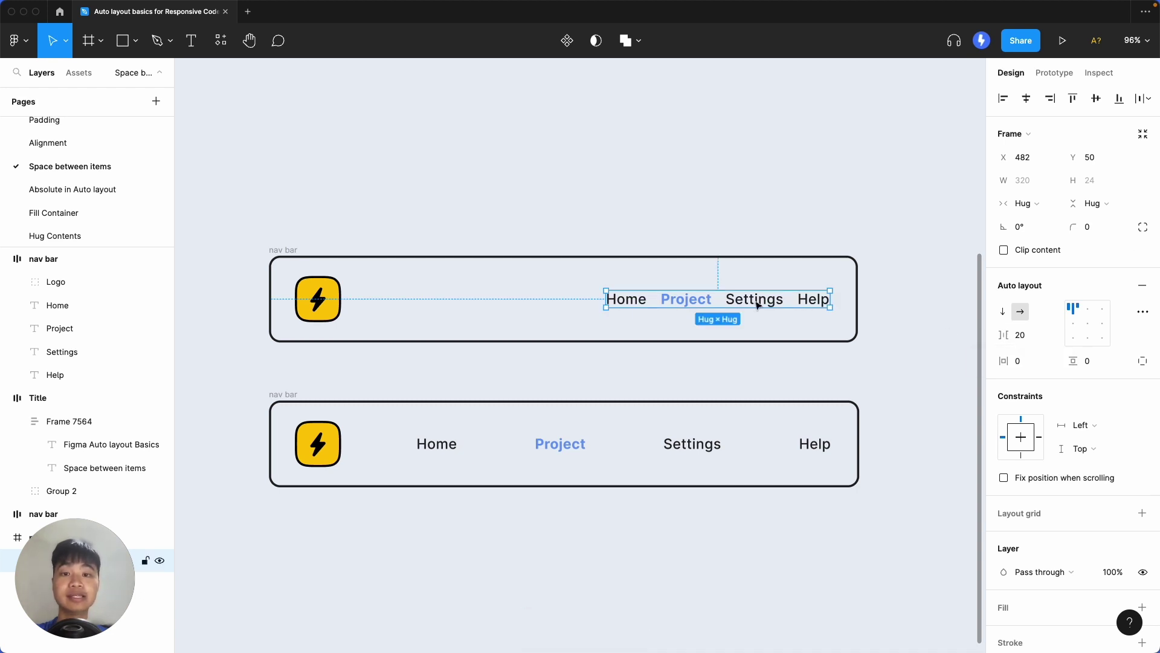
- Add auto layout to the original wide nav bar containing the logo and the grouped links
left_click(289, 251)
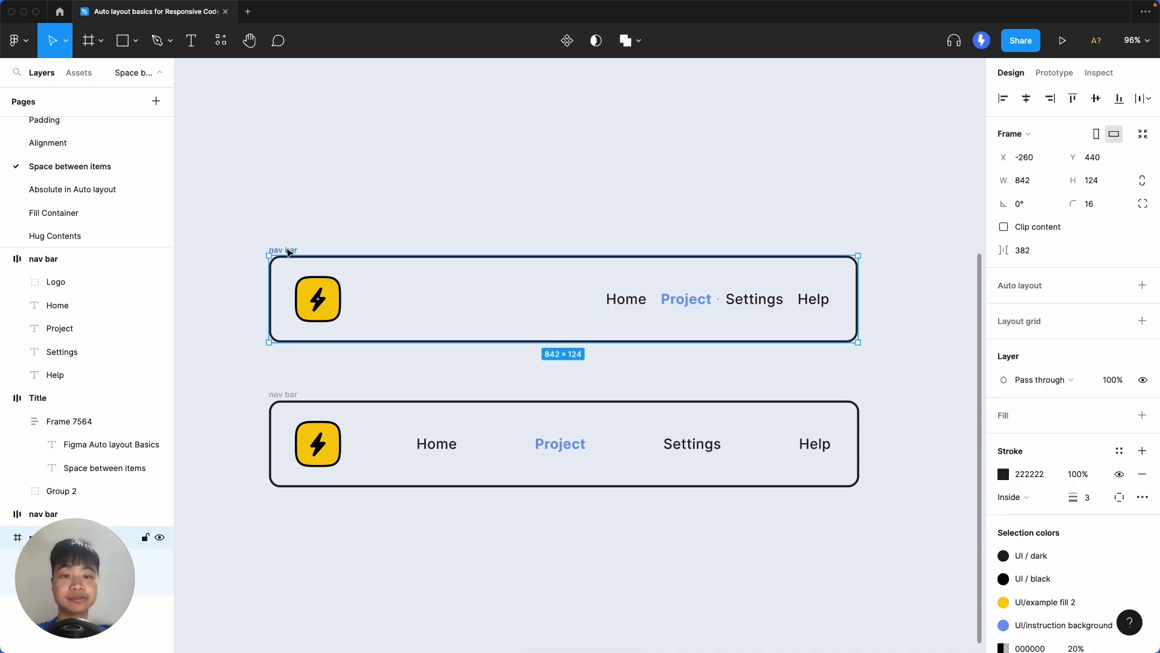
left_click(1143, 285)
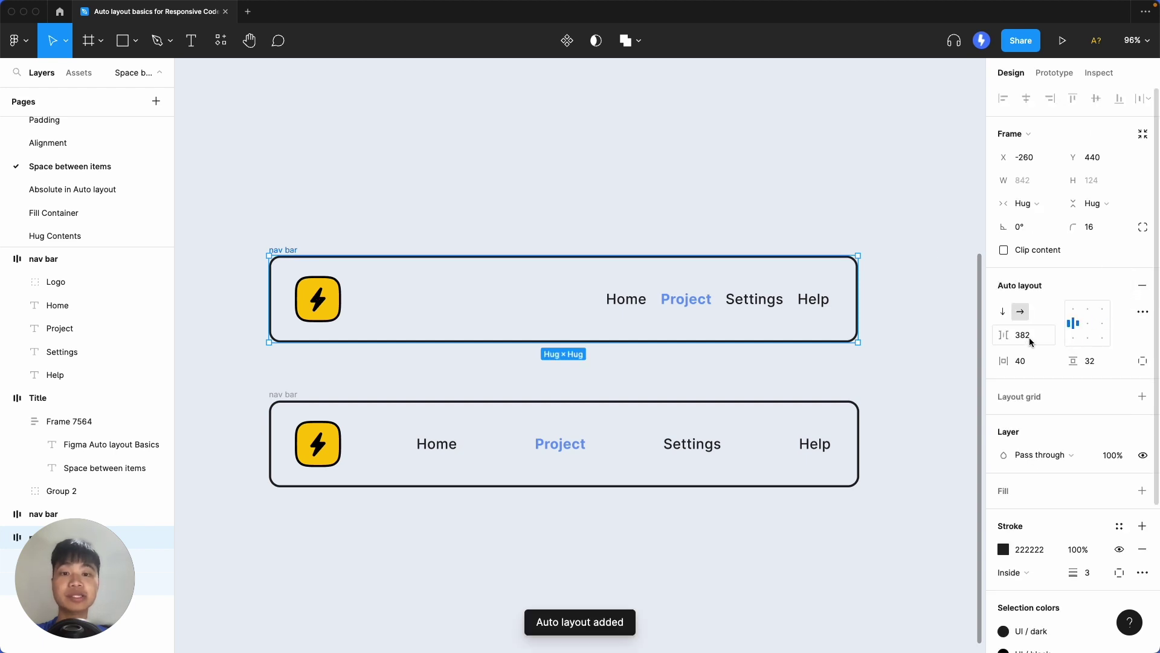
mouse_move(469, 298)
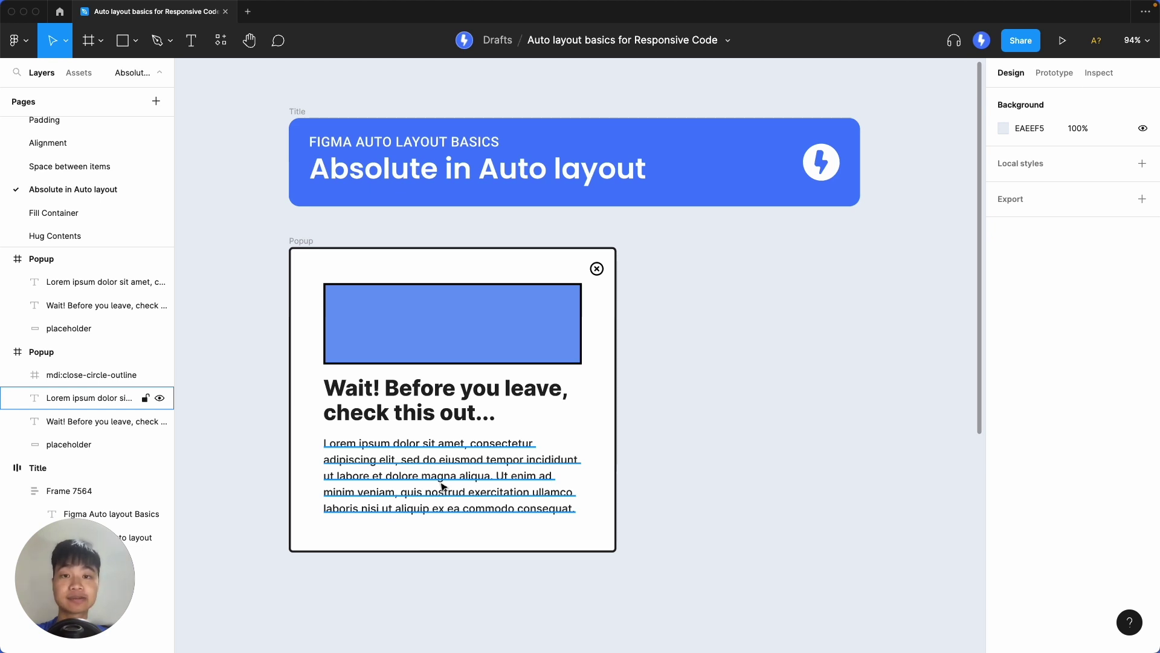
- Add auto layout to the lower Popup frame that has no close icon
scroll(684, 574, "down", 10)
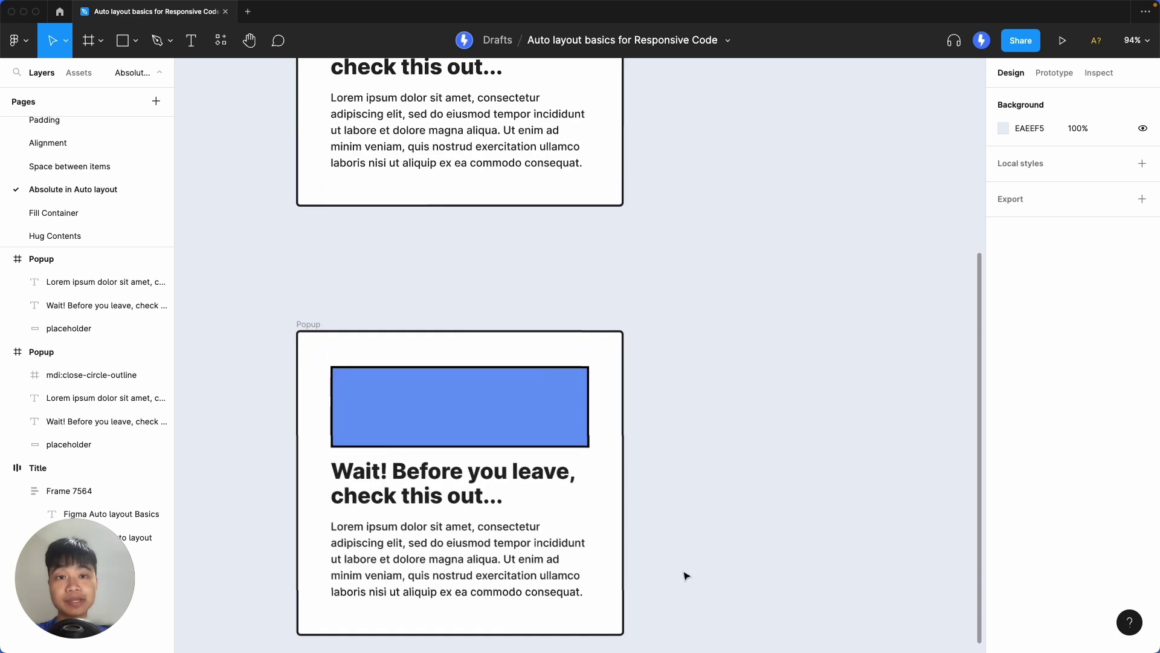
left_click(331, 234)
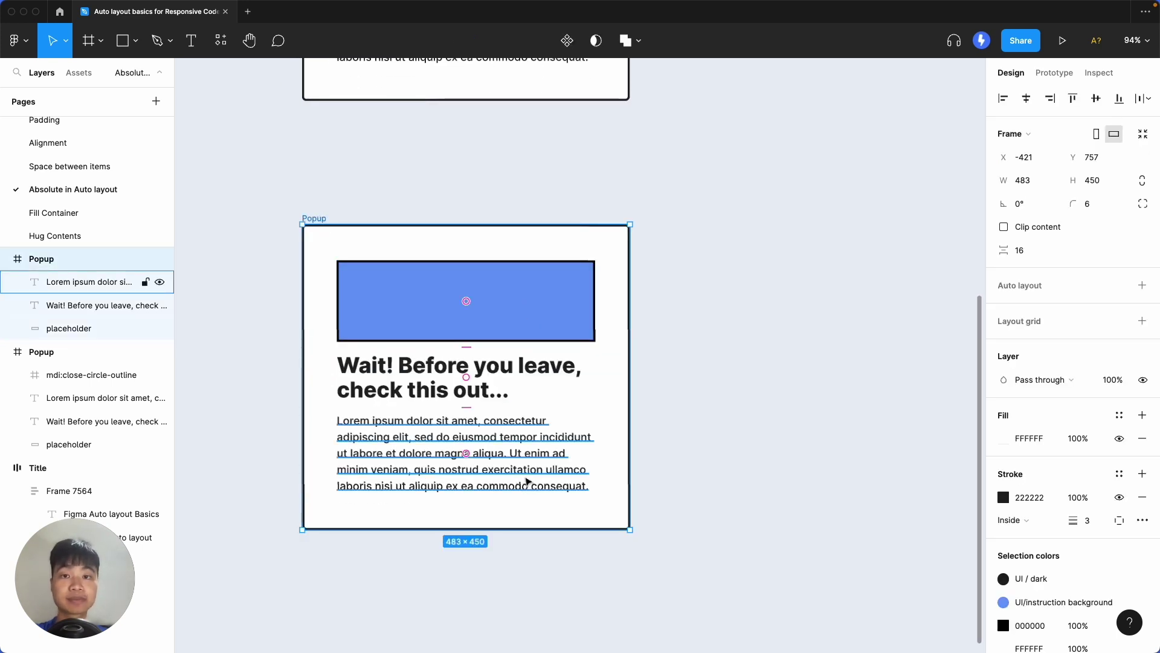
left_click(1141, 286)
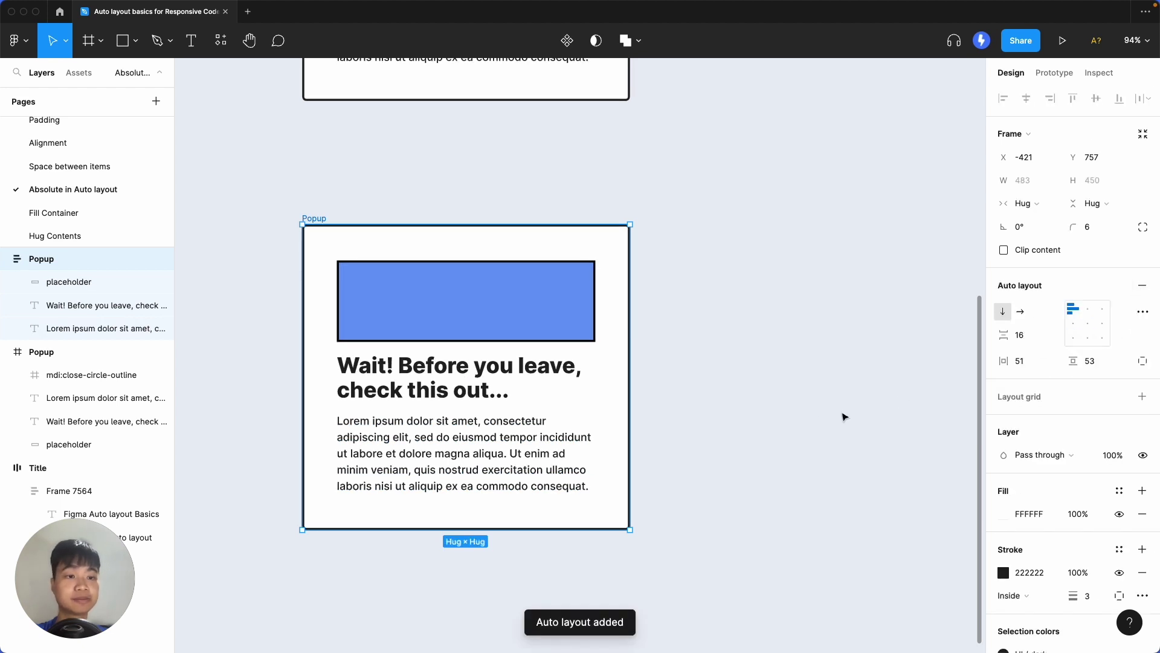
- Duplicate the Popup with the close icon and place the copy beside the original
scroll(780, 414, "up", 7)
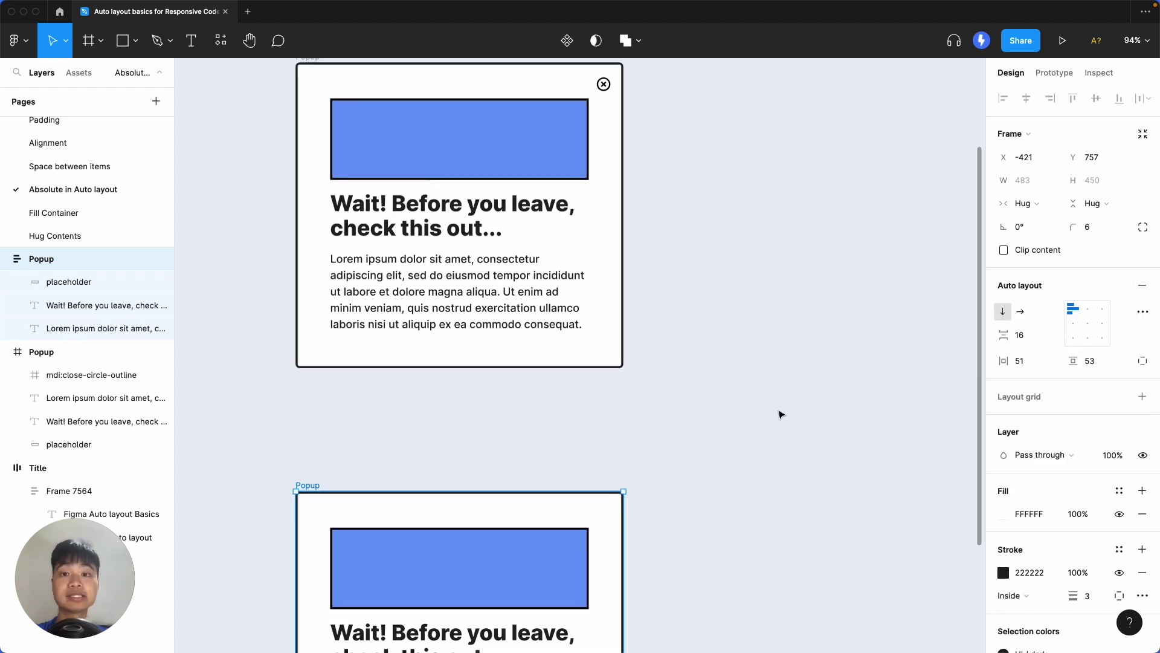
left_click(619, 231)
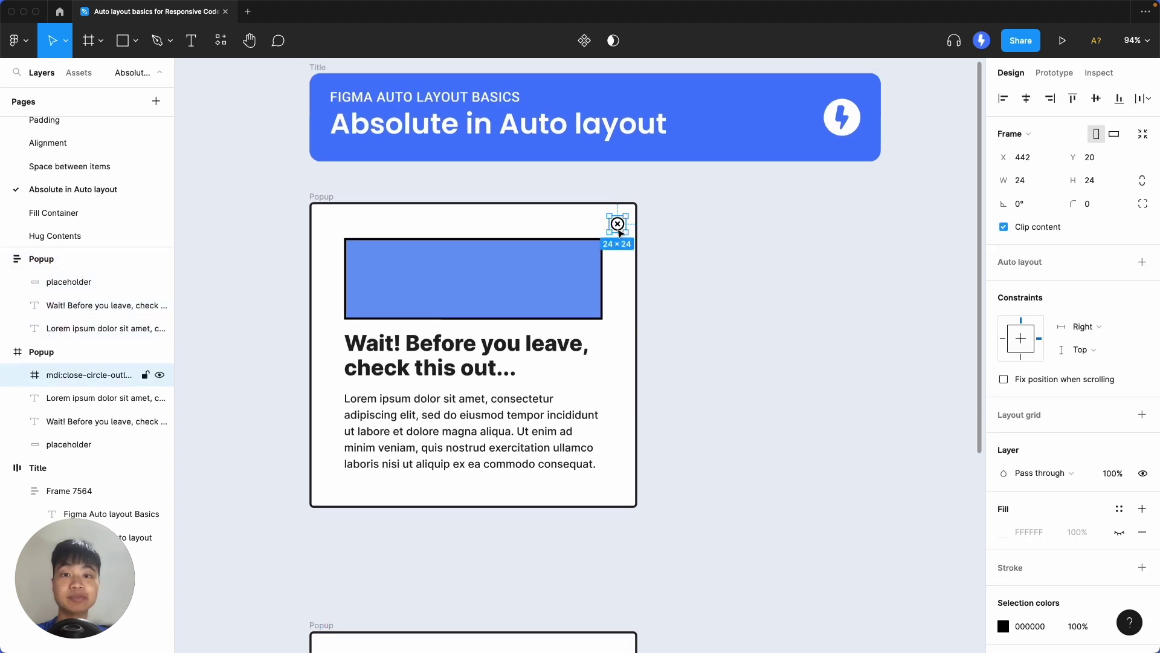
left_click(321, 195)
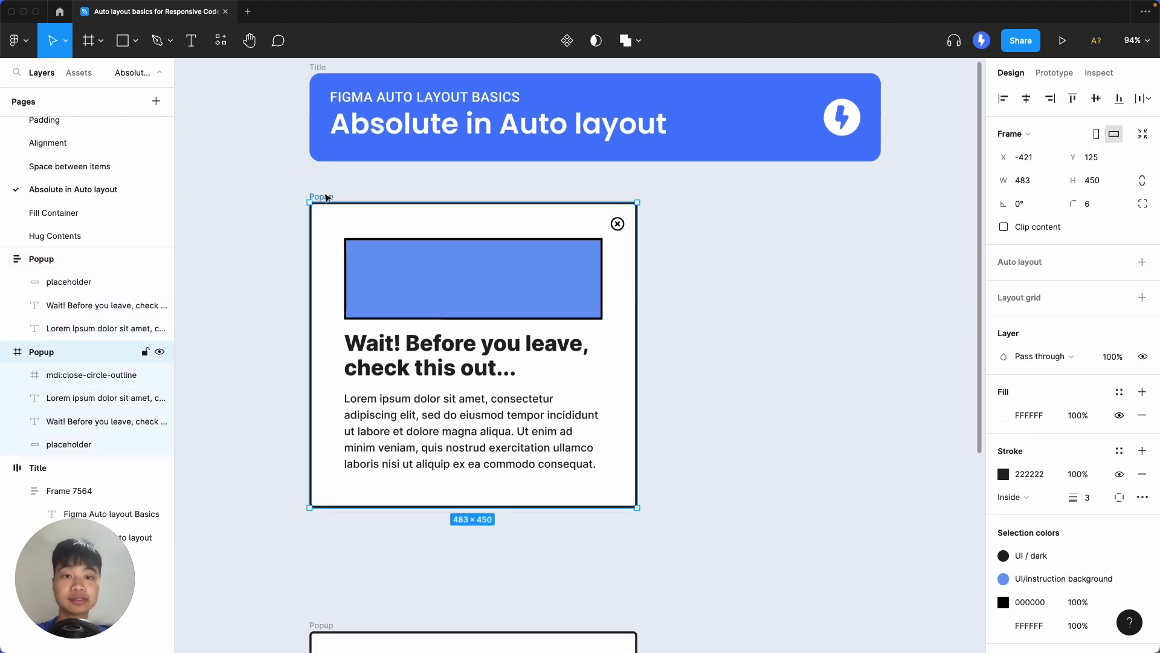
scroll(325, 197, "left", 2)
scroll(325, 197, "up", 1)
scroll(324, 198, "right", 2)
left_click_drag(317, 206, 664, 214)
scroll(716, 342, "right", 2)
scroll(716, 342, "up", 1)
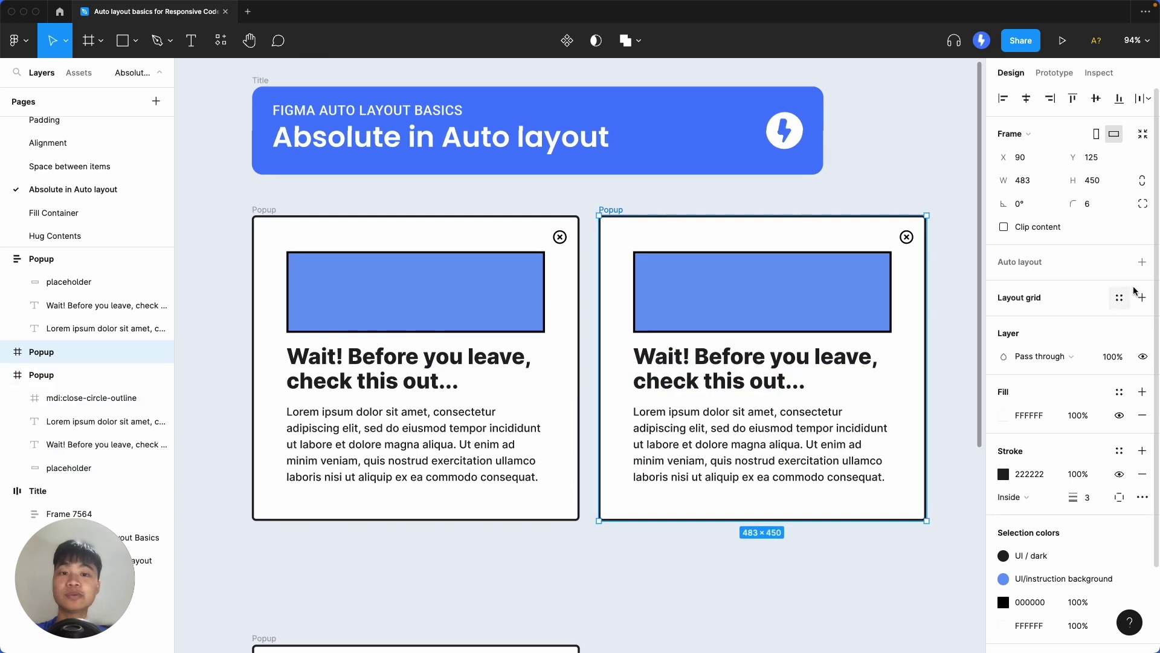
- Try auto layout on the Popup copy with its close icon included, and delete the copy
left_click(1141, 262)
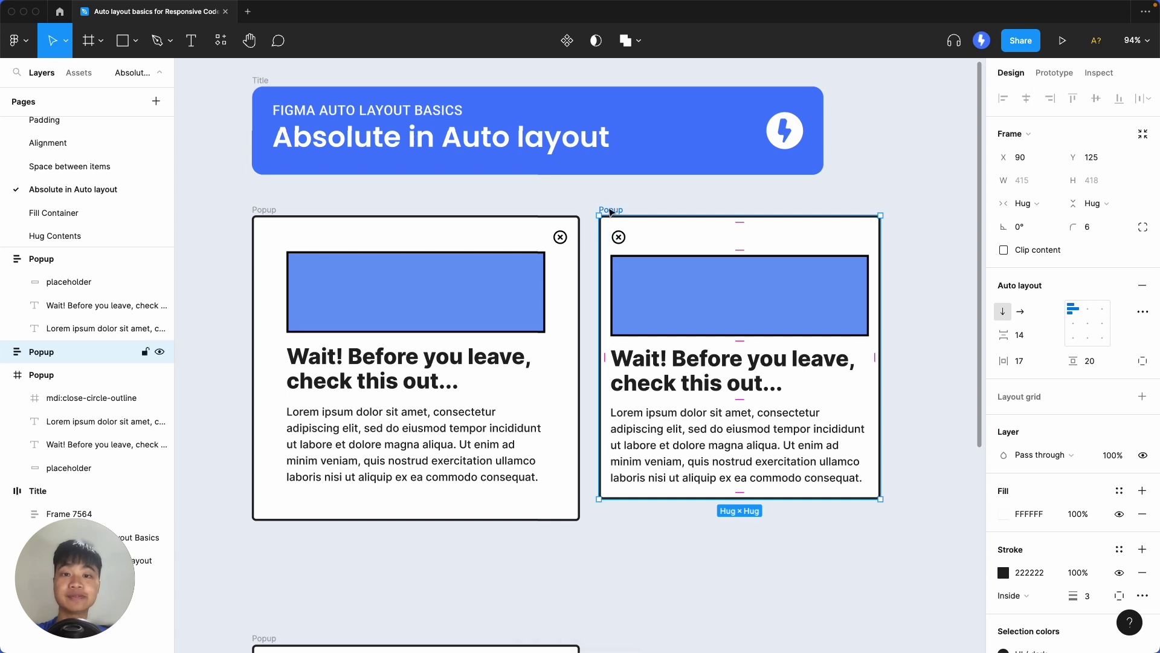
key("Delete")
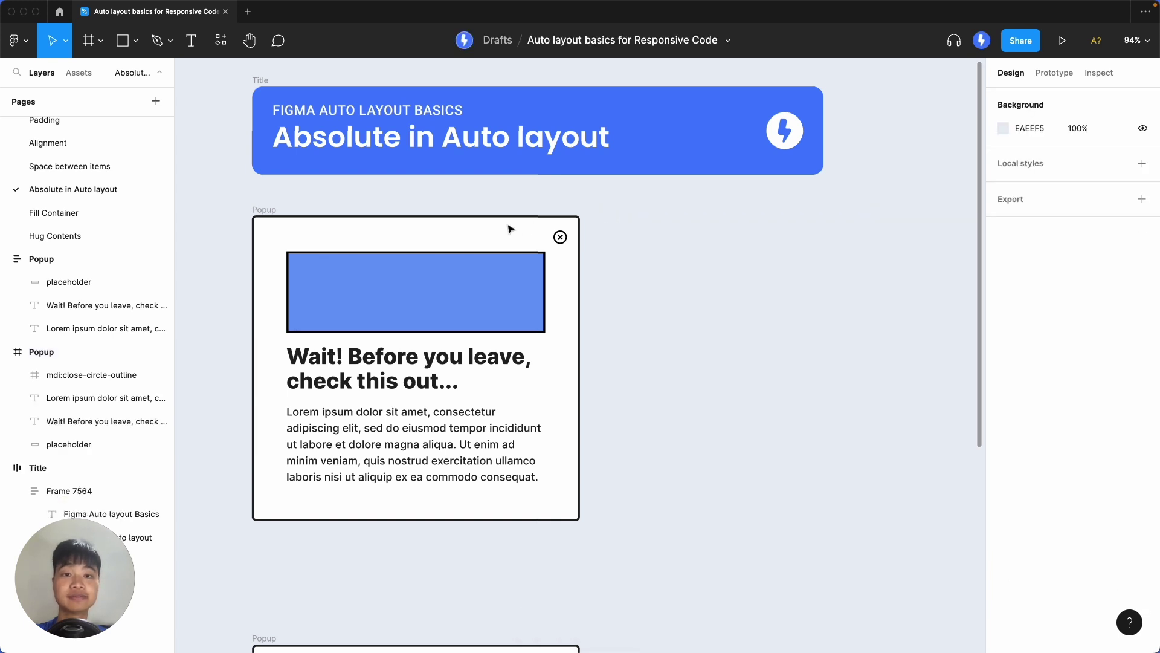
- Move the close icon out of the Popup onto the canvas and add auto layout to the Popup
left_click(560, 236)
left_click_drag(560, 237, 621, 236)
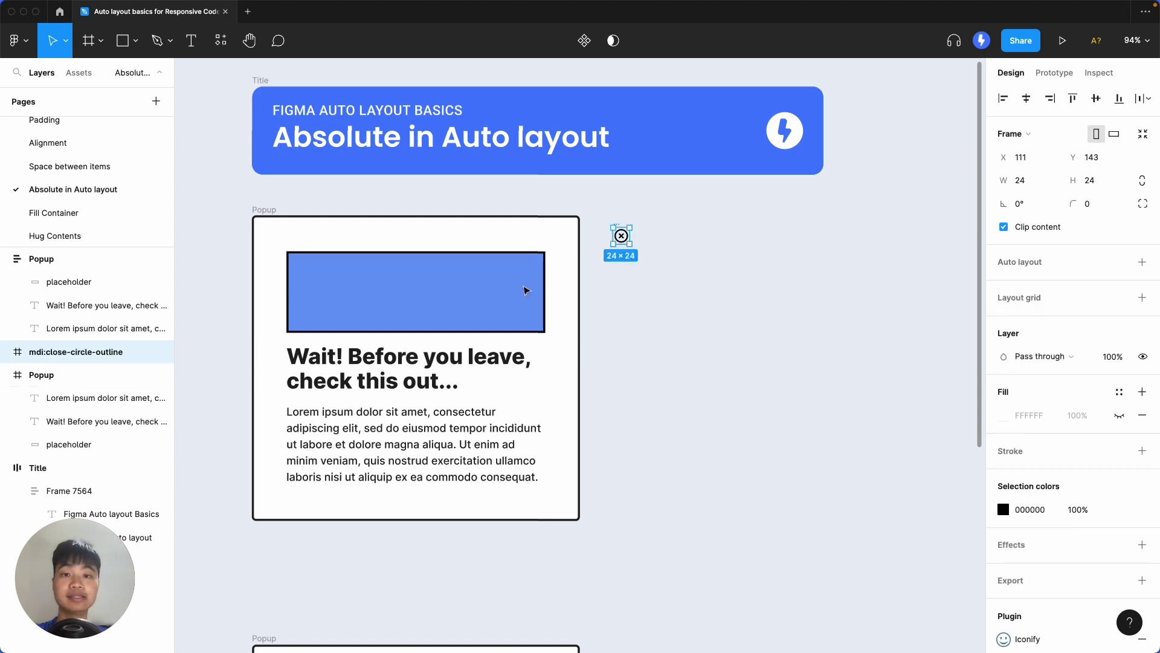
left_click(263, 211)
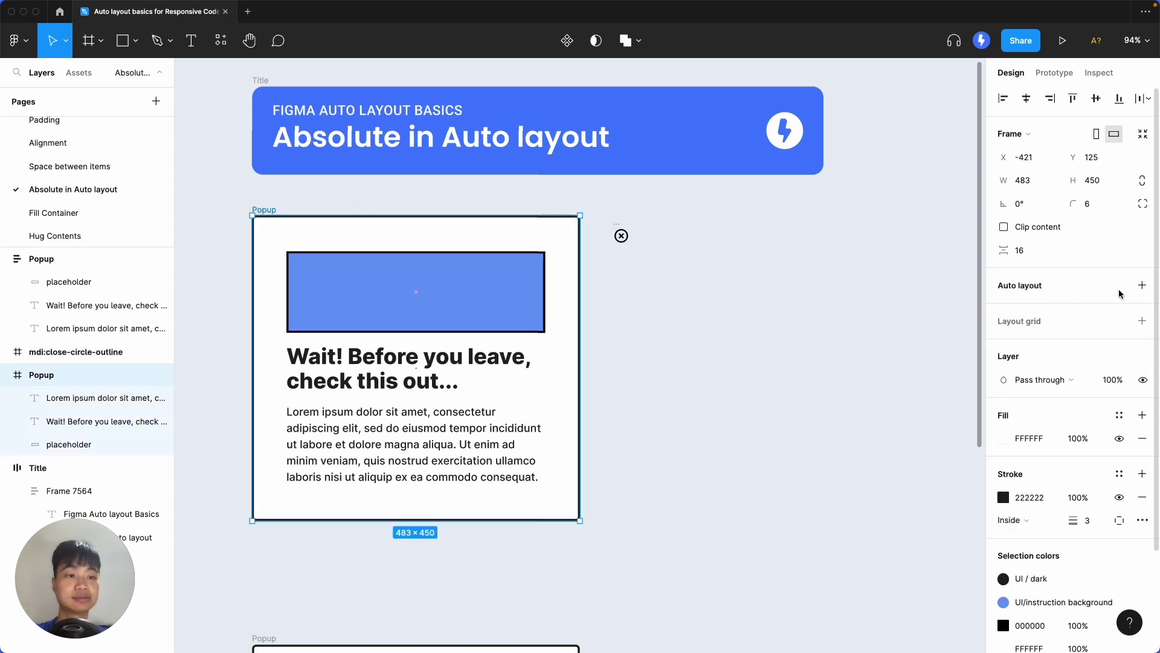
left_click(1142, 286)
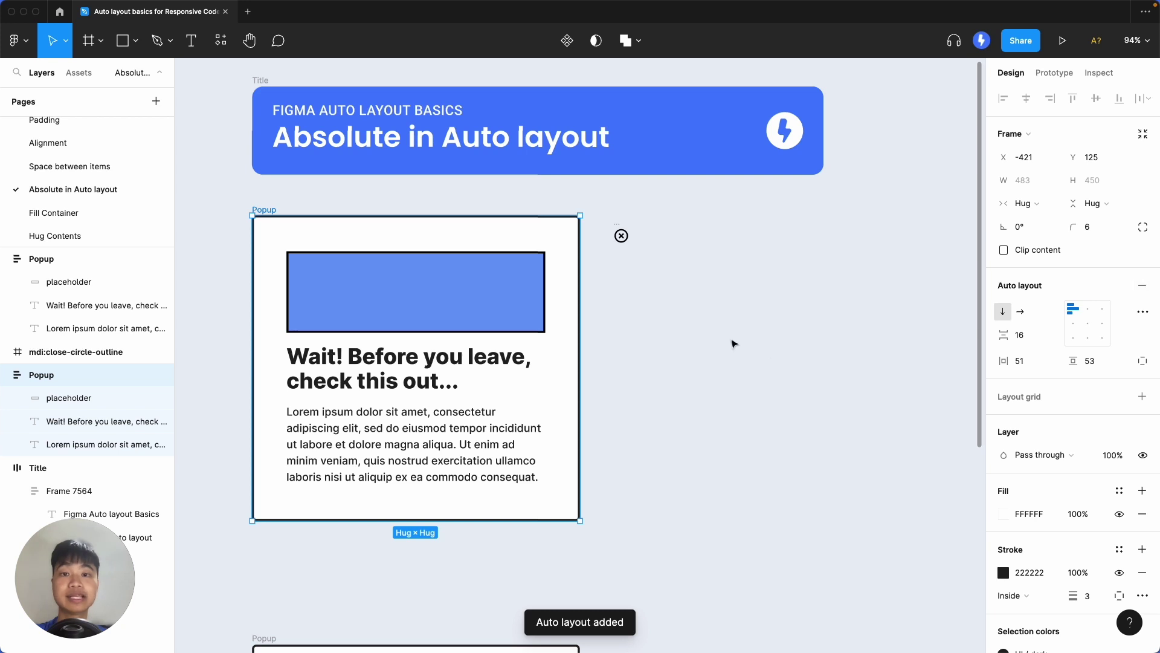
- Put the close icon back in the Popup as an absolutely positioned item in its top-right corner, at X 440, Y 20
left_click(618, 228)
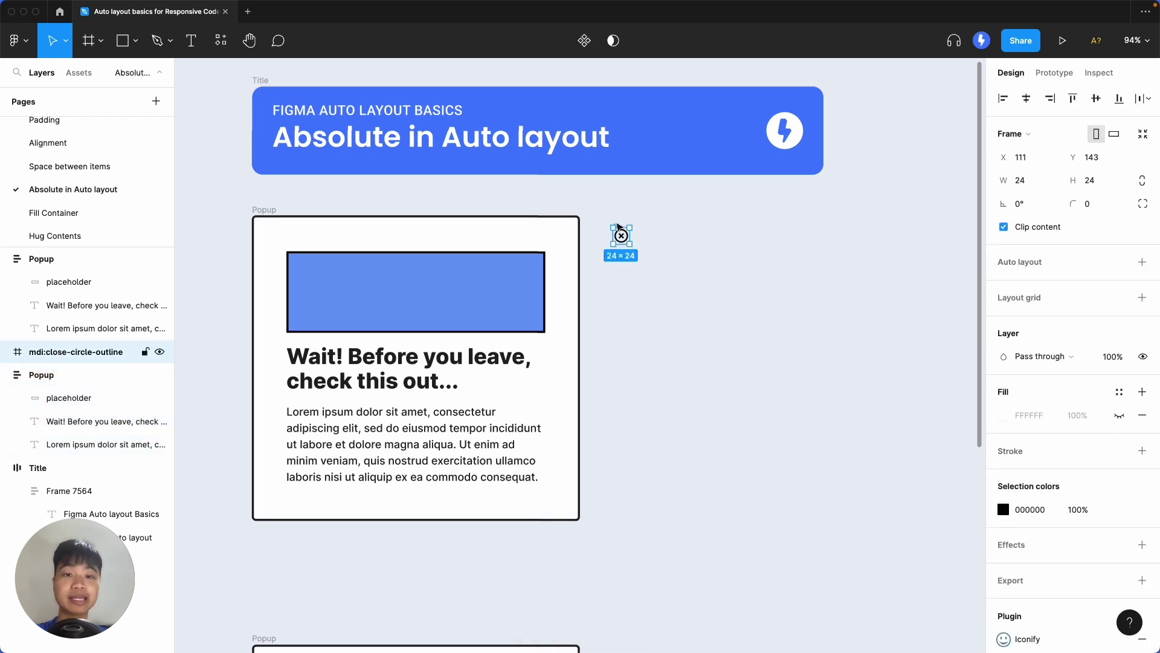
left_click_drag(618, 227, 462, 238)
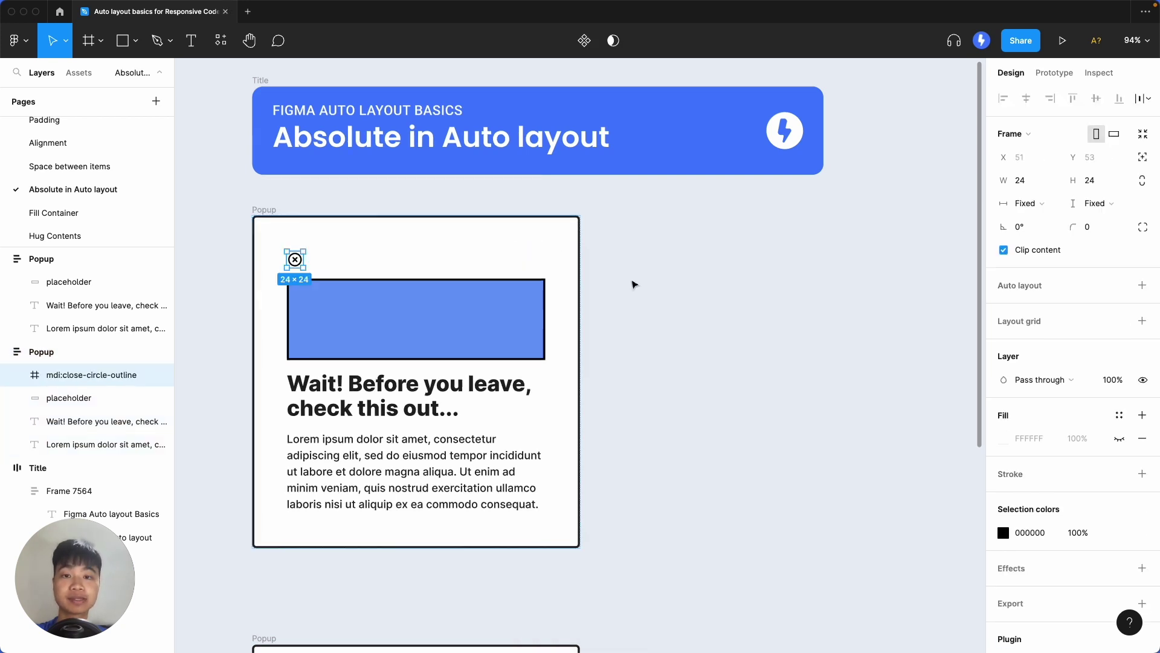
left_click(1149, 157)
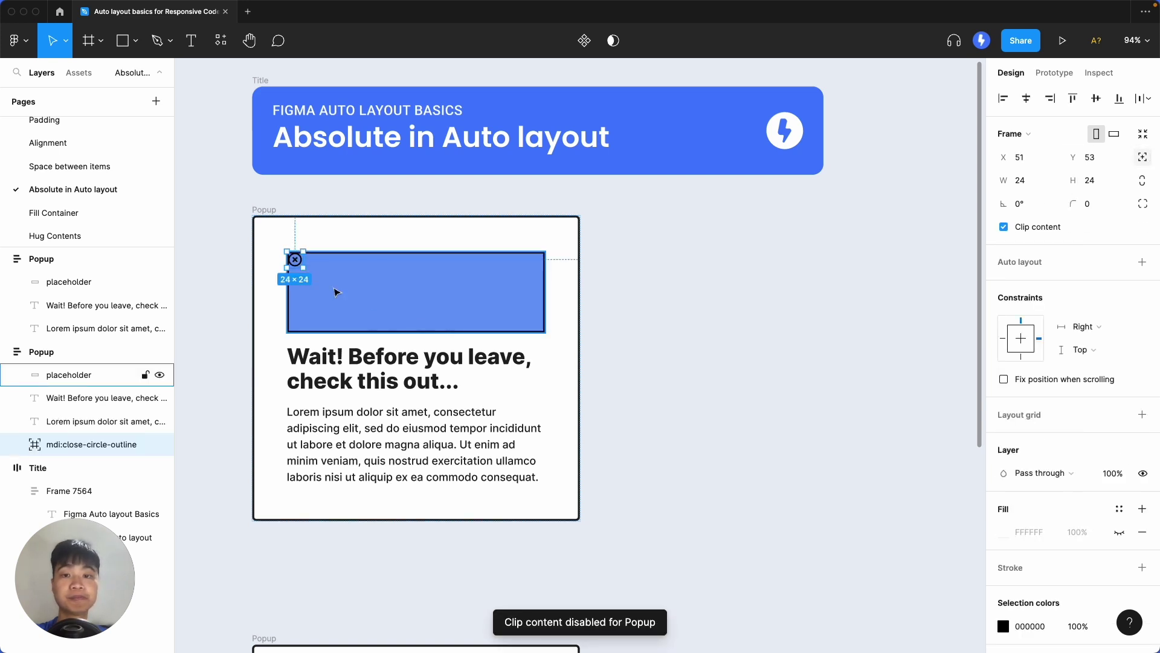
left_click_drag(295, 260, 559, 239)
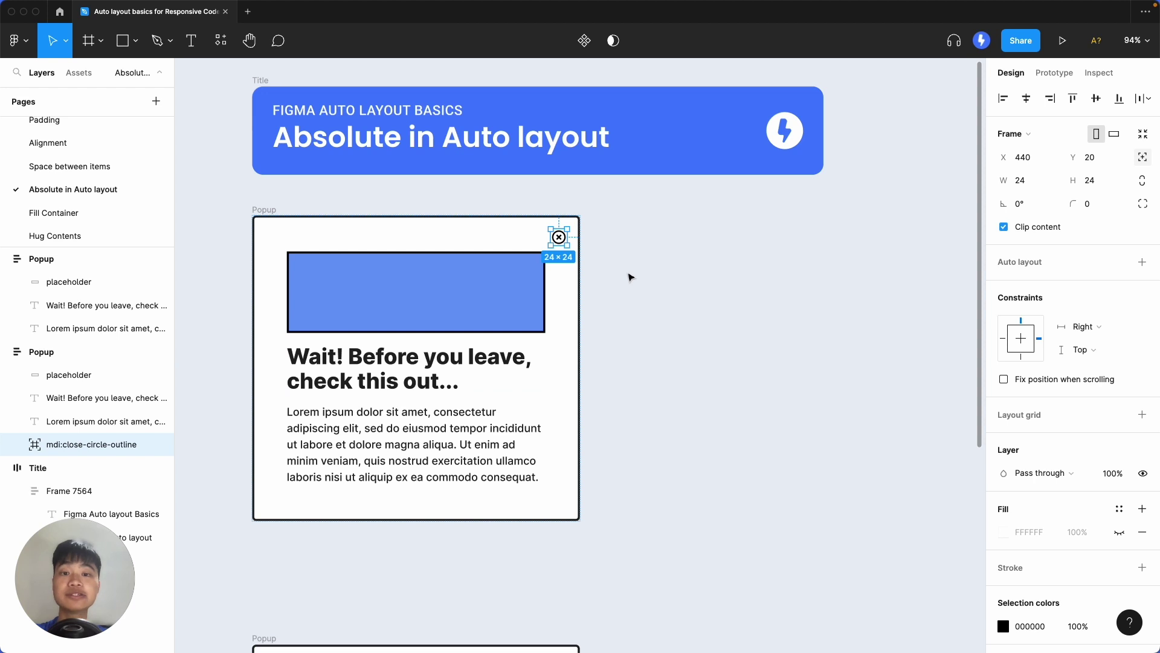
left_click(273, 212)
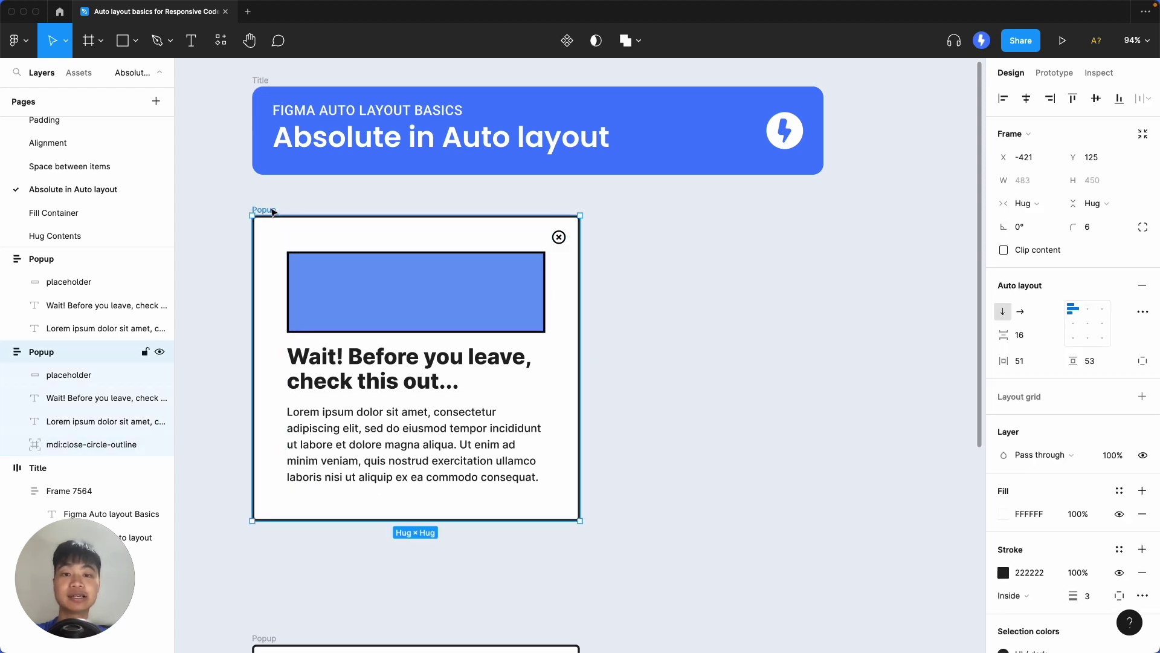
- Widen the Popup slightly and keep its close icon's horizontal constraint set to Right
left_click_drag(579, 303, 592, 331)
left_click(570, 237)
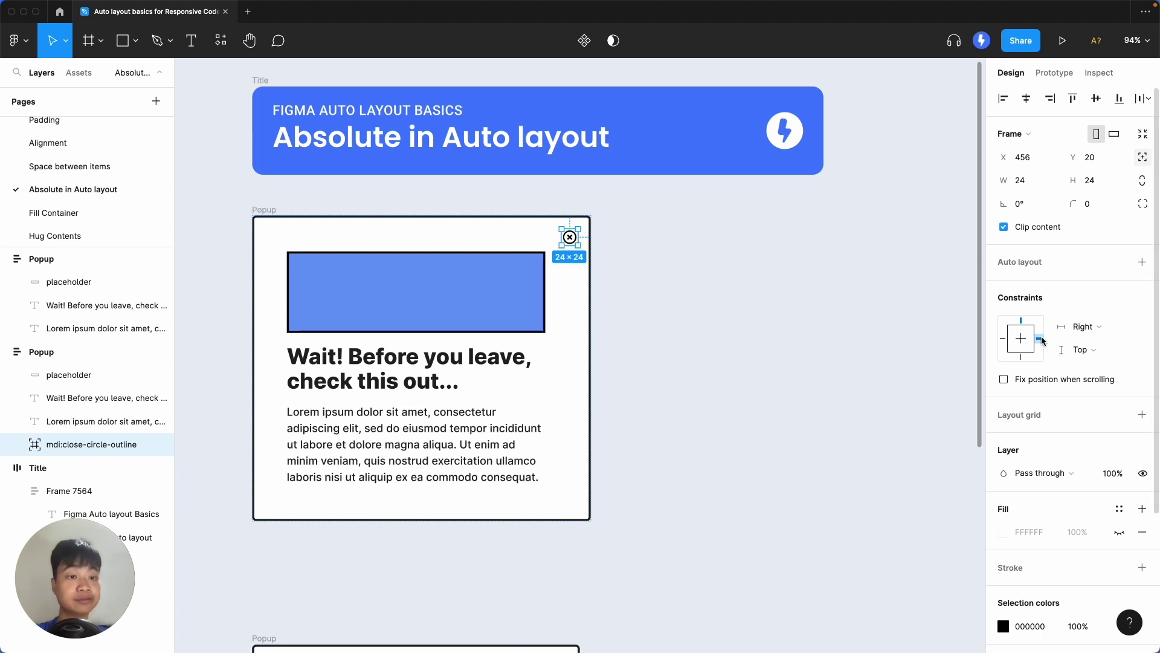
left_click(1076, 328)
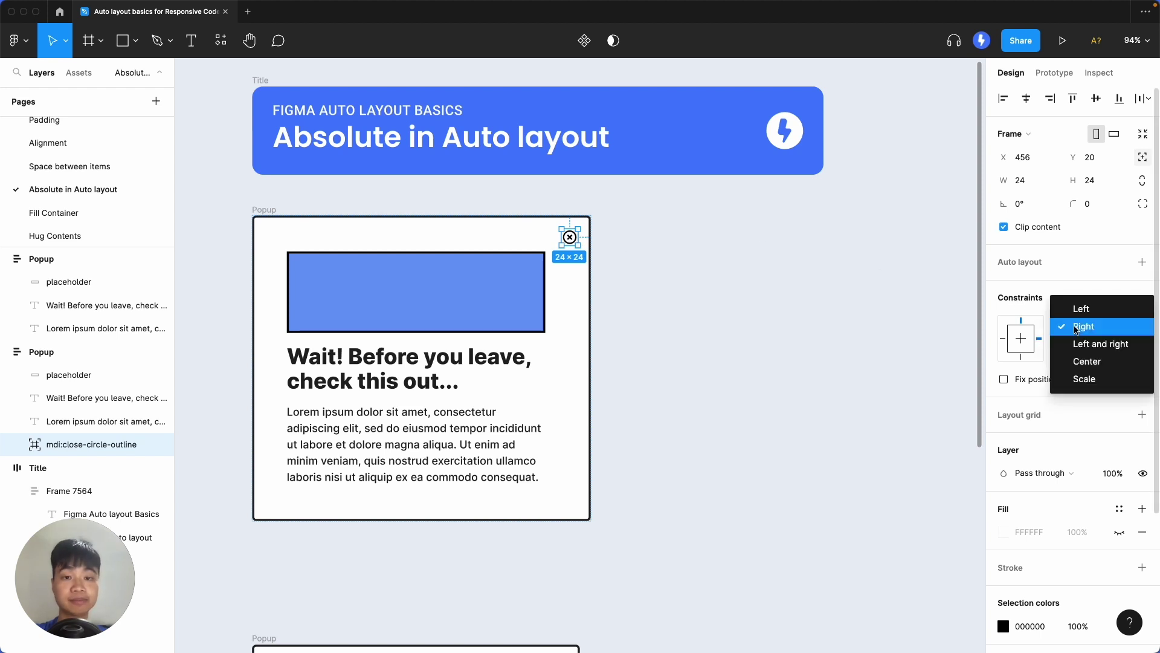
left_click(1076, 328)
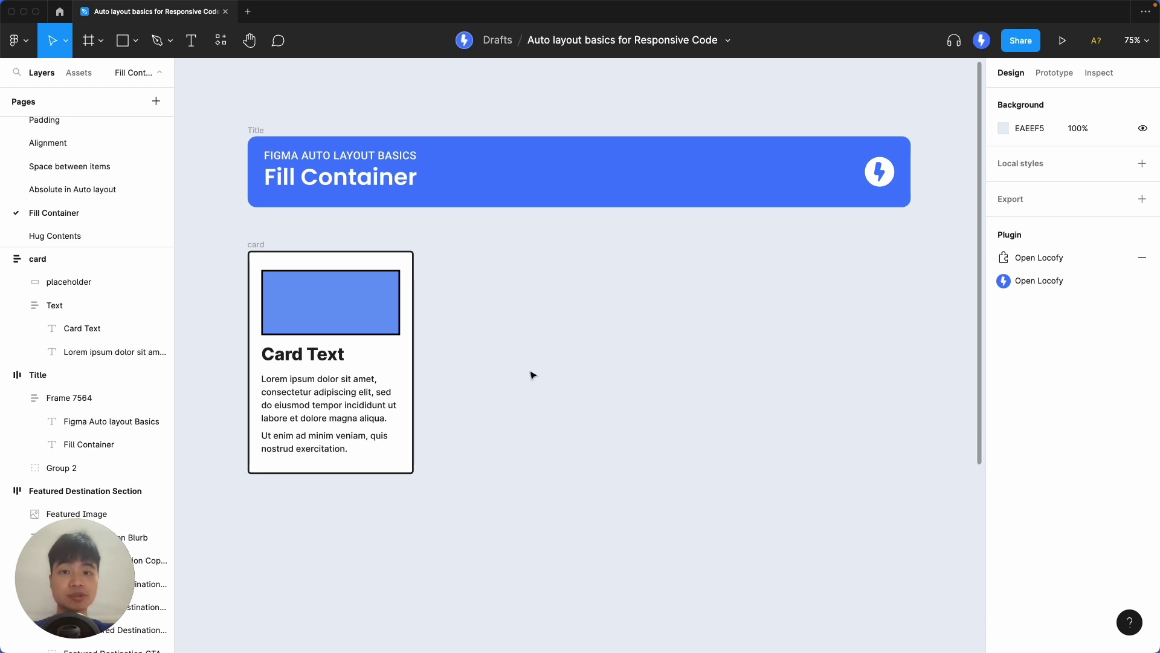
- Widen the card on the Fill Container page to 512 and check the resizing settings of its placeholder and Text frame
left_click(258, 245)
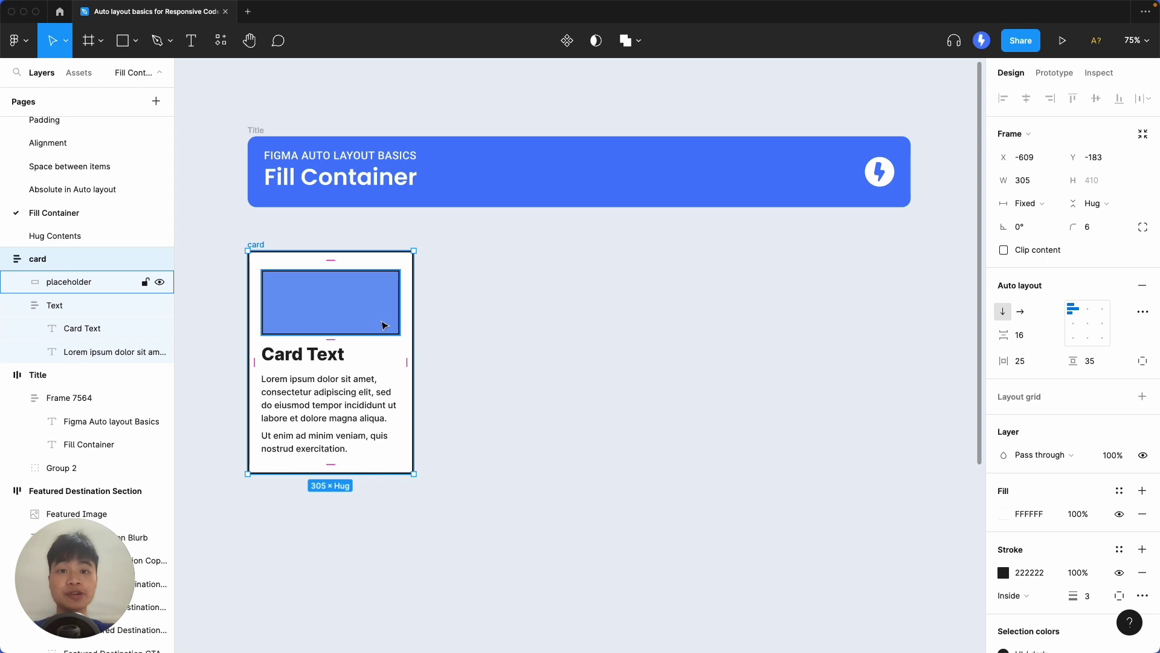
left_click_drag(415, 320, 527, 344)
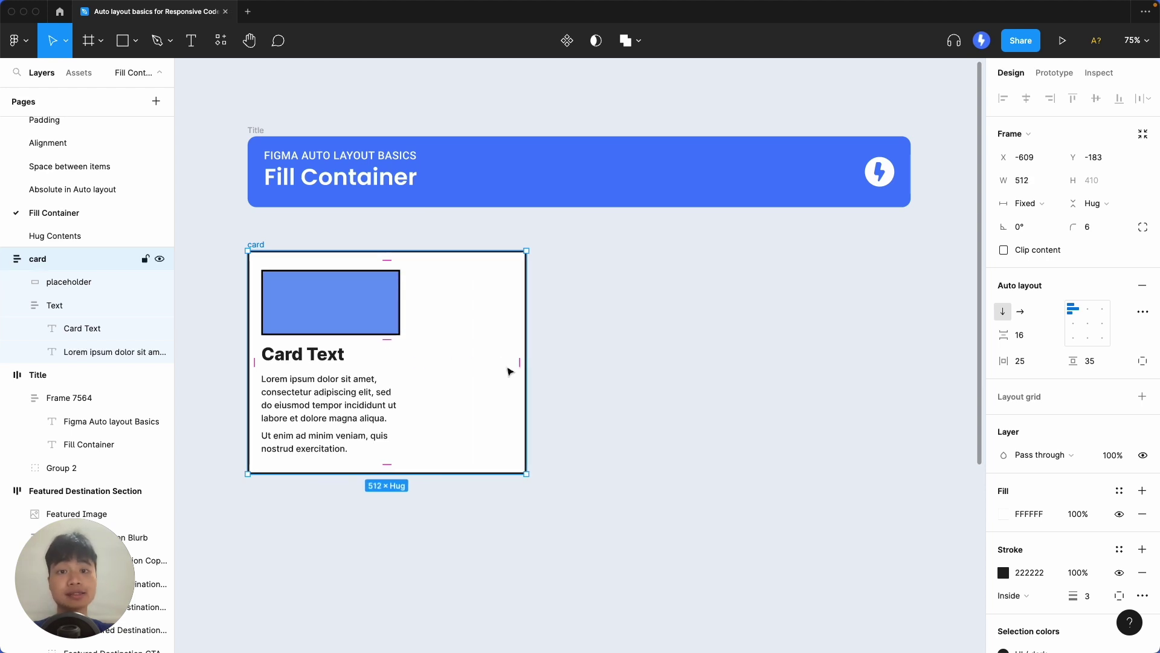
left_click(360, 316)
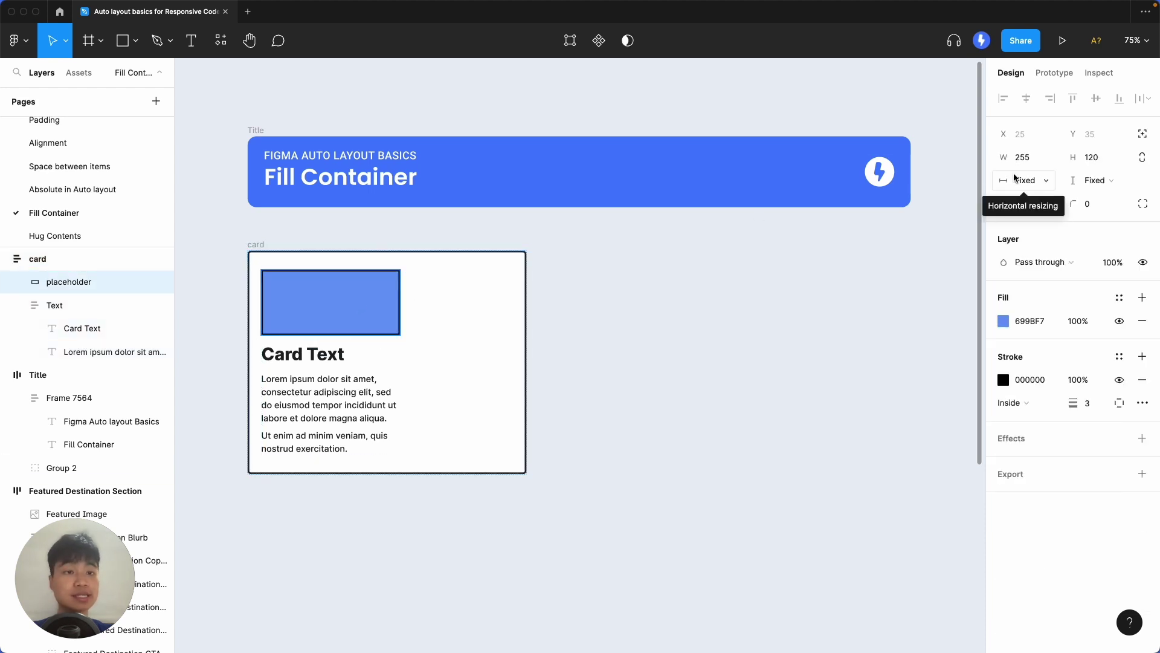
left_click(376, 401)
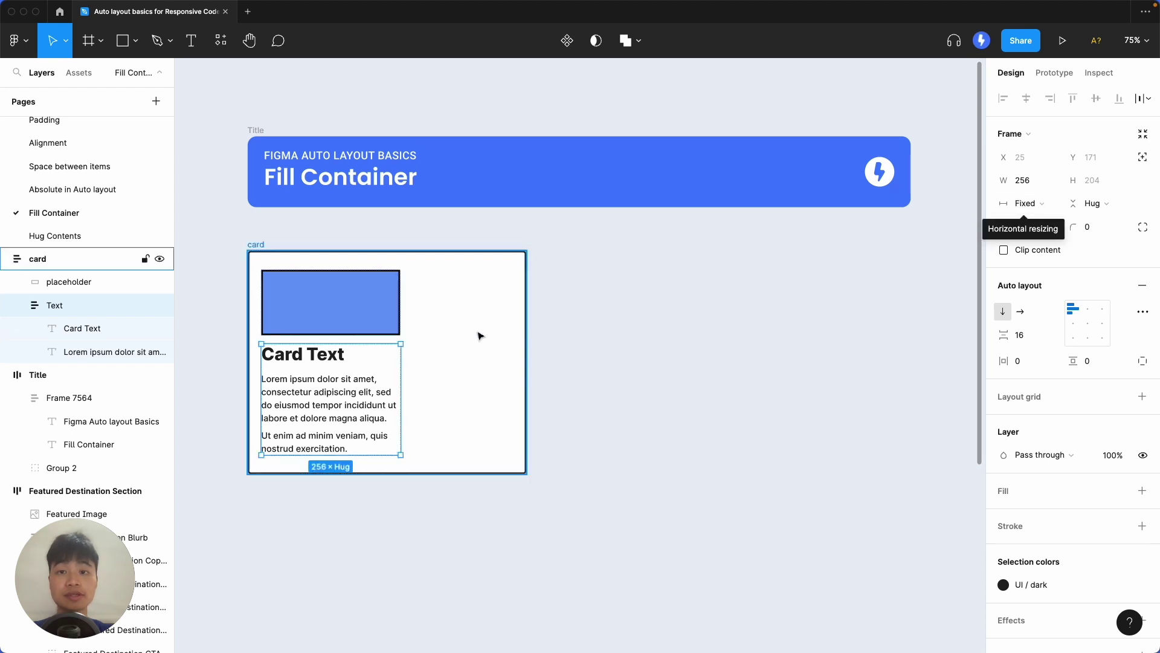
- Set the horizontal resizing of the card's blue placeholder to Fill container
left_click(390, 314)
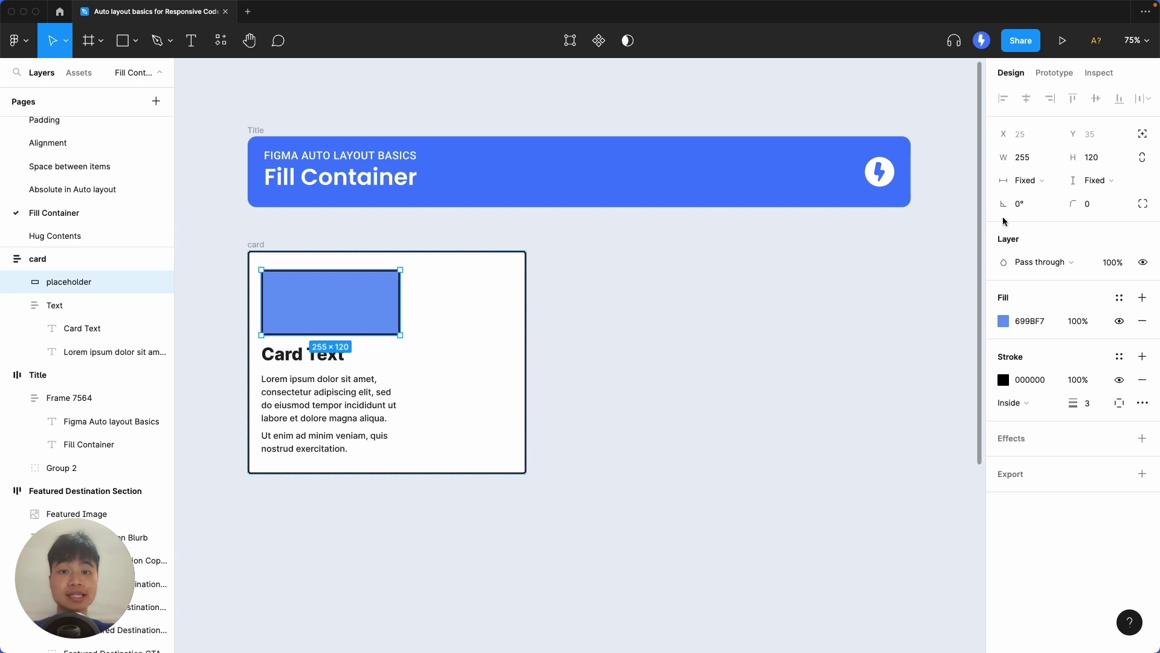
left_click(1037, 182)
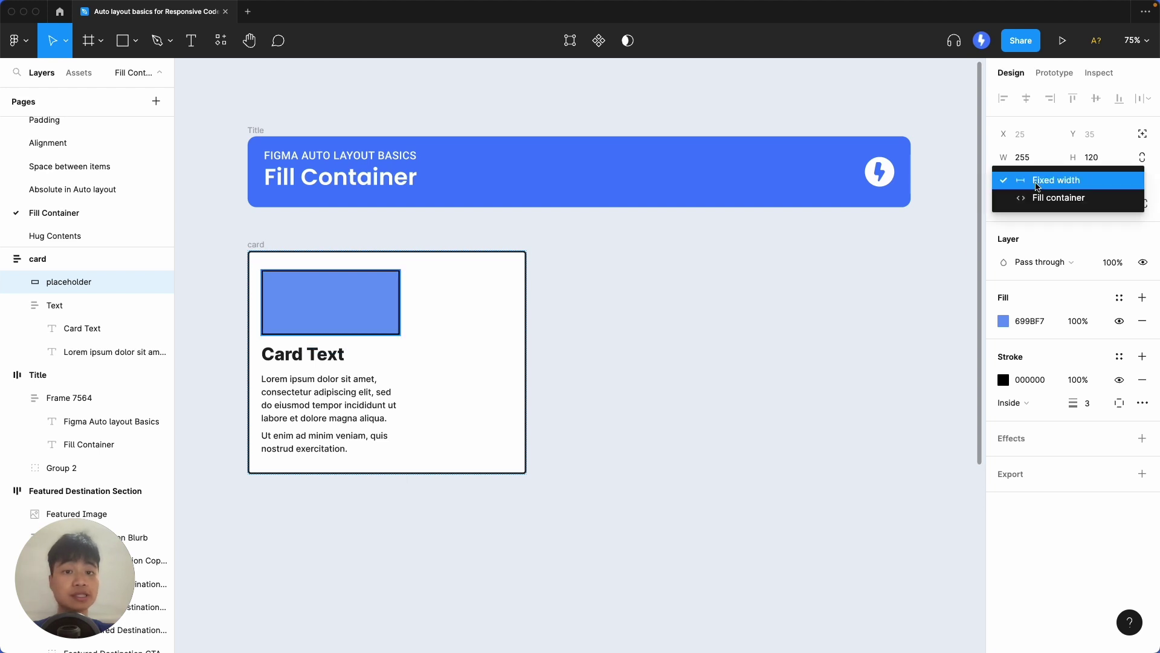
left_click(1048, 199)
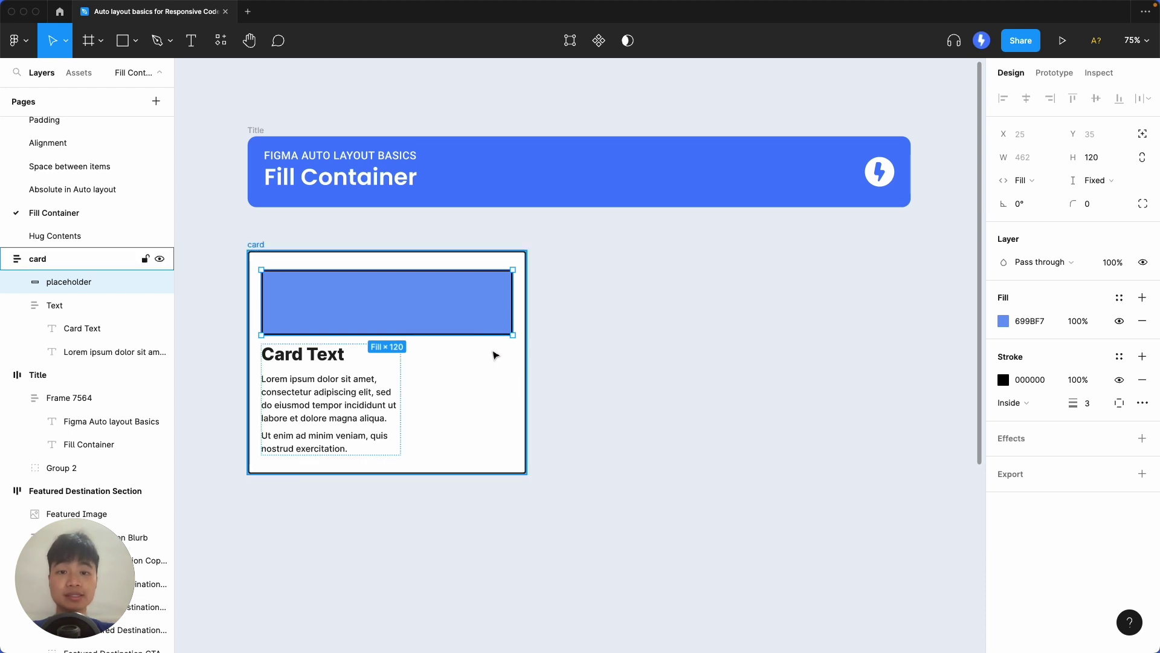
- Narrow the card to a width of about 432 to test how the filling placeholder responds
left_click(523, 355)
left_click_drag(526, 355, 481, 401)
left_click(591, 384)
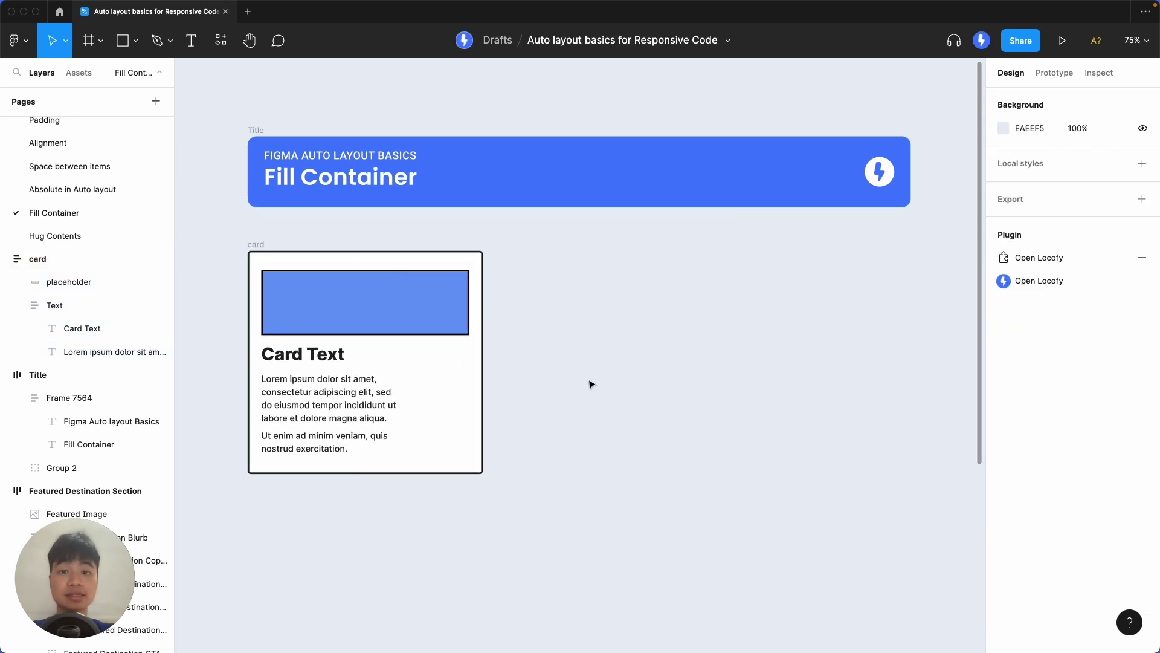
- Preview the card in the Locofy plugin and resize the preview frame to check its responsiveness
left_click(1029, 280)
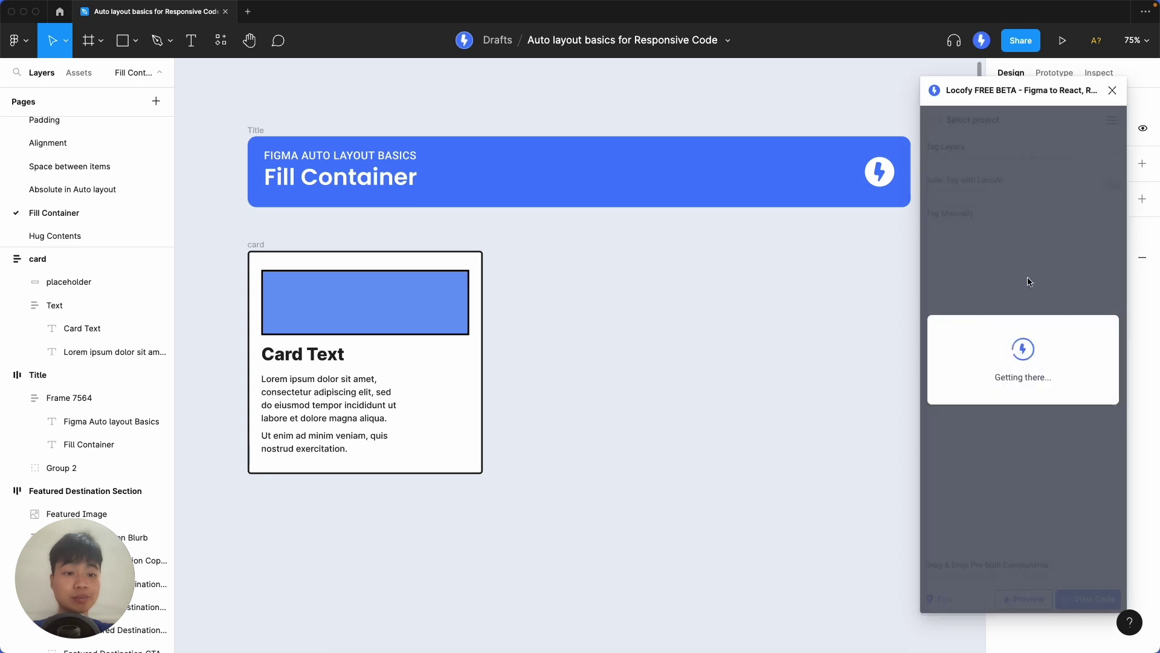
left_click_drag(993, 100, 874, 108)
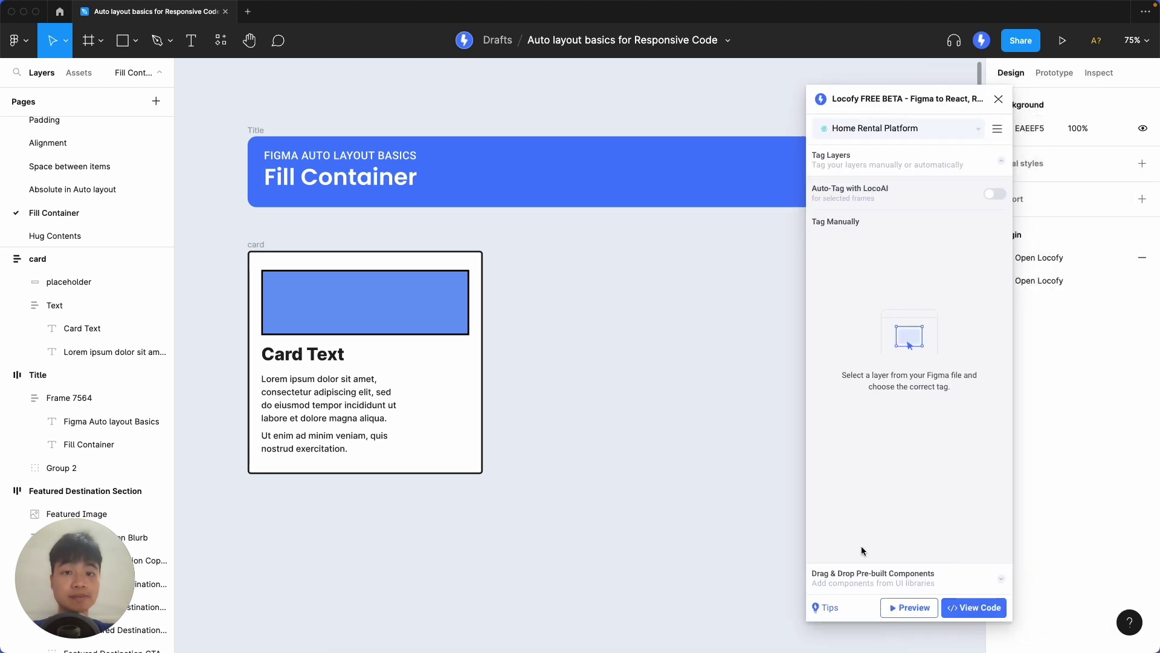
left_click(901, 611)
left_click(338, 302)
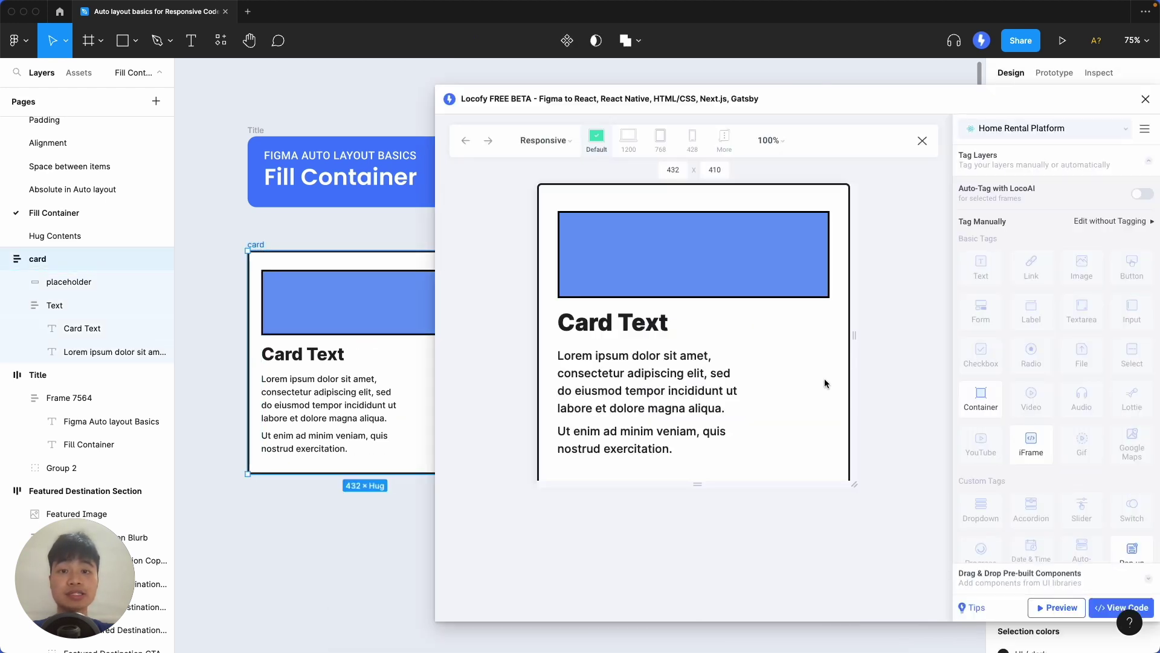
left_click_drag(853, 484, 828, 487)
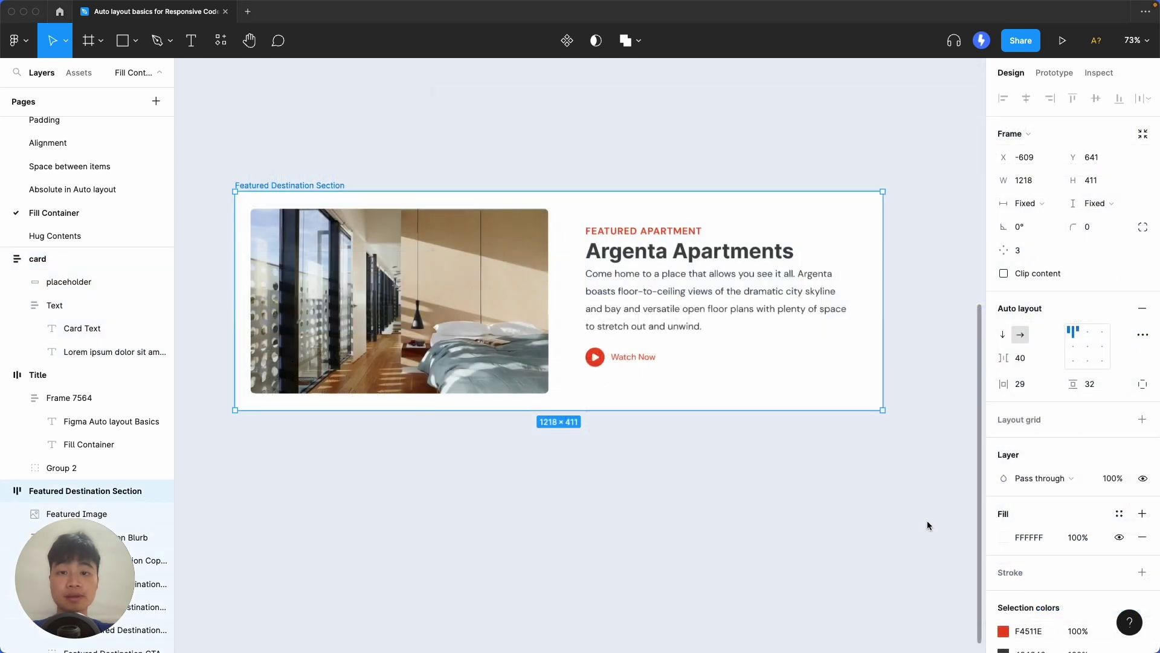
- Check the horizontal resizing of the Featured Destination Section's image and blurb, and resize the section to about 1206 × 425
left_click(508, 307)
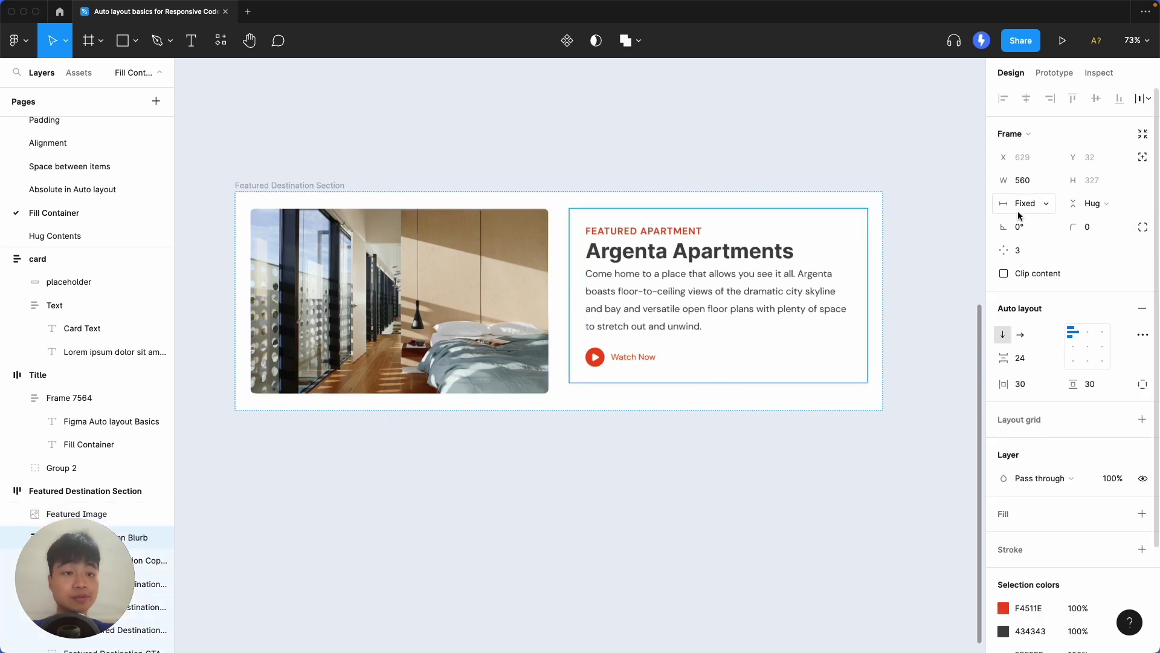
left_click(882, 301)
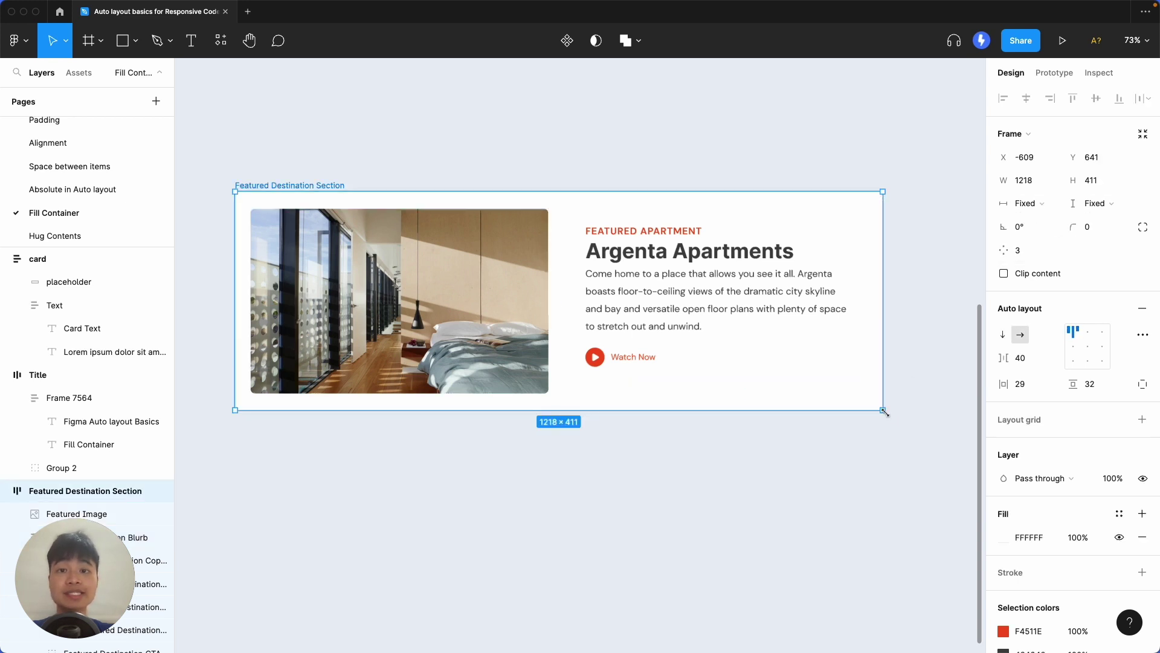
mouse_move(884, 412)
left_mouse_down()
mouse_move(855, 503)
mouse_move(786, 493)
mouse_move(783, 429)
mouse_move(918, 392)
mouse_move(957, 462)
mouse_move(870, 510)
mouse_move(818, 469)
mouse_move(801, 400)
mouse_move(916, 409)
mouse_move(877, 418)
left_mouse_up()
left_click(924, 424)
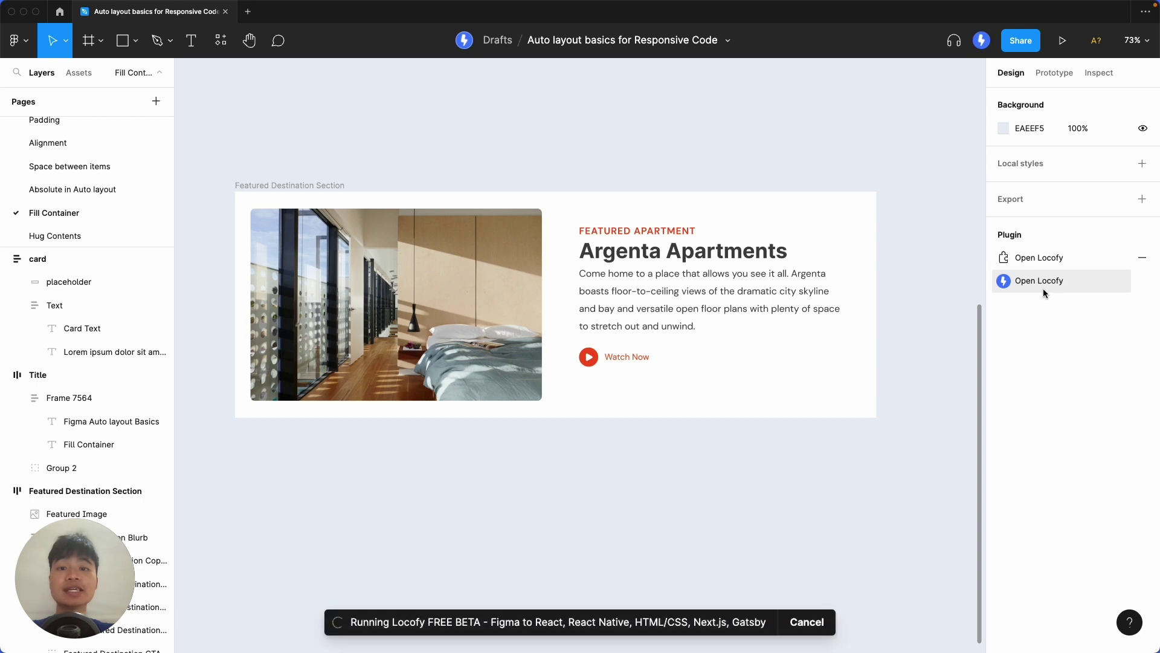
- Preview the Featured Destination Section in the Locofy plugin and resize the preview to check its responsiveness
left_click(1043, 288)
left_click(1015, 614)
left_click(359, 280)
left_click(315, 205)
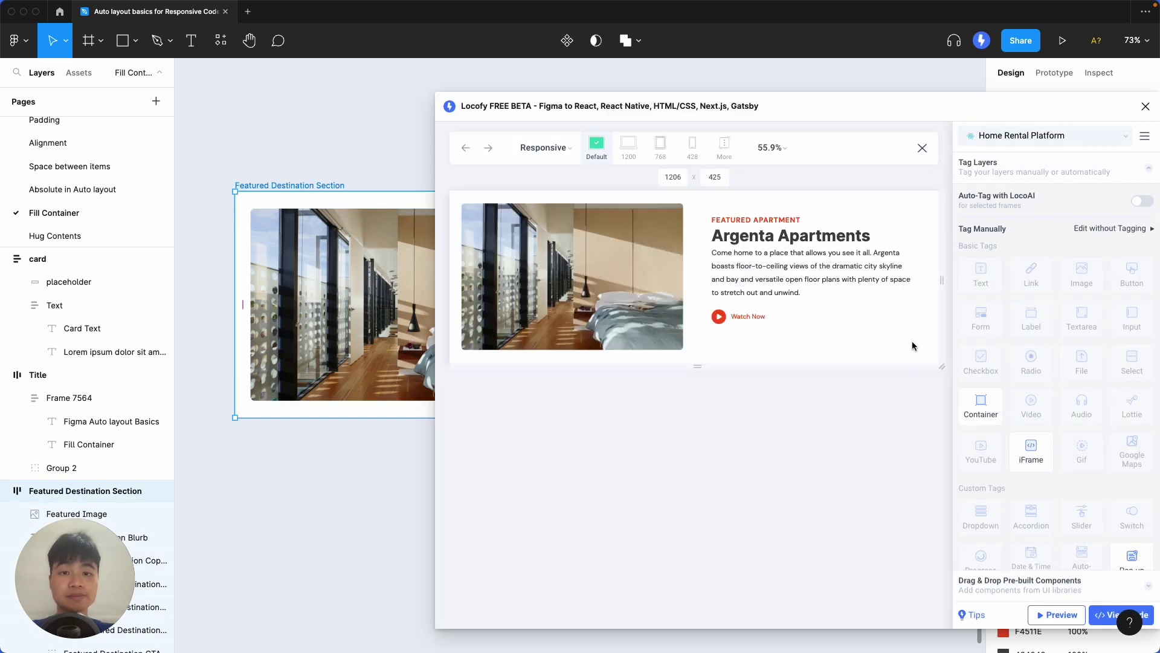
mouse_move(941, 366)
left_mouse_down()
mouse_move(937, 357)
mouse_move(914, 429)
mouse_move(857, 423)
mouse_move(946, 357)
mouse_move(942, 398)
mouse_move(891, 407)
mouse_move(884, 371)
mouse_move(934, 372)
left_mouse_up()
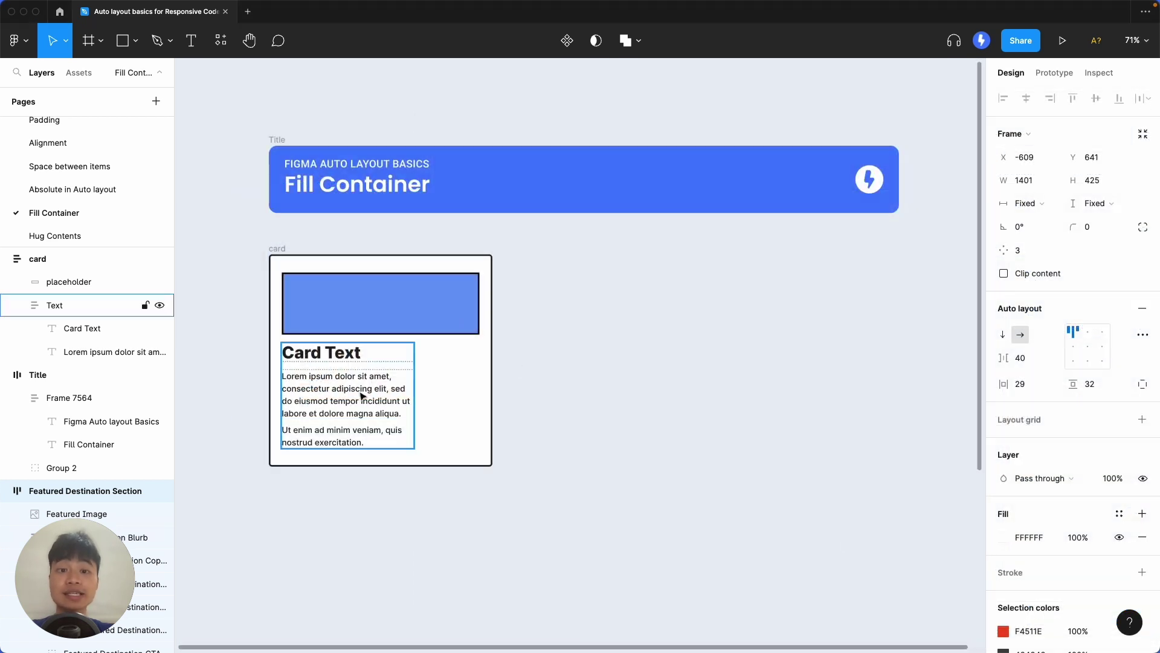
- Set the horizontal resizing of the card's Text frame to Fill container
left_click(371, 377)
left_click(1025, 204)
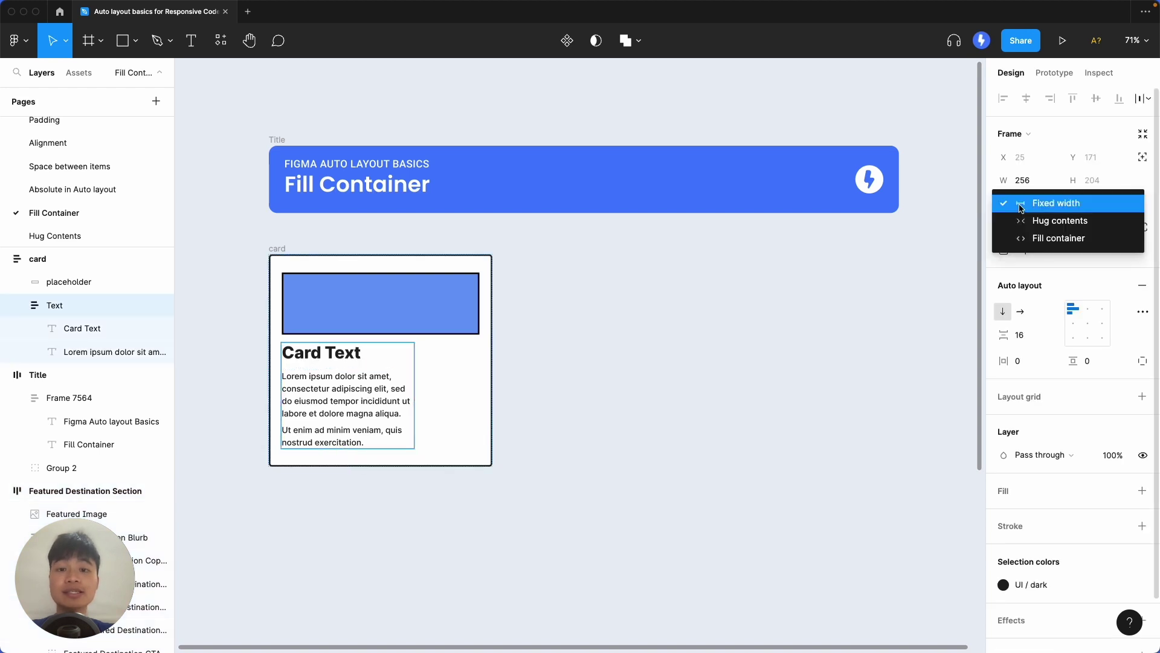
left_click(1037, 240)
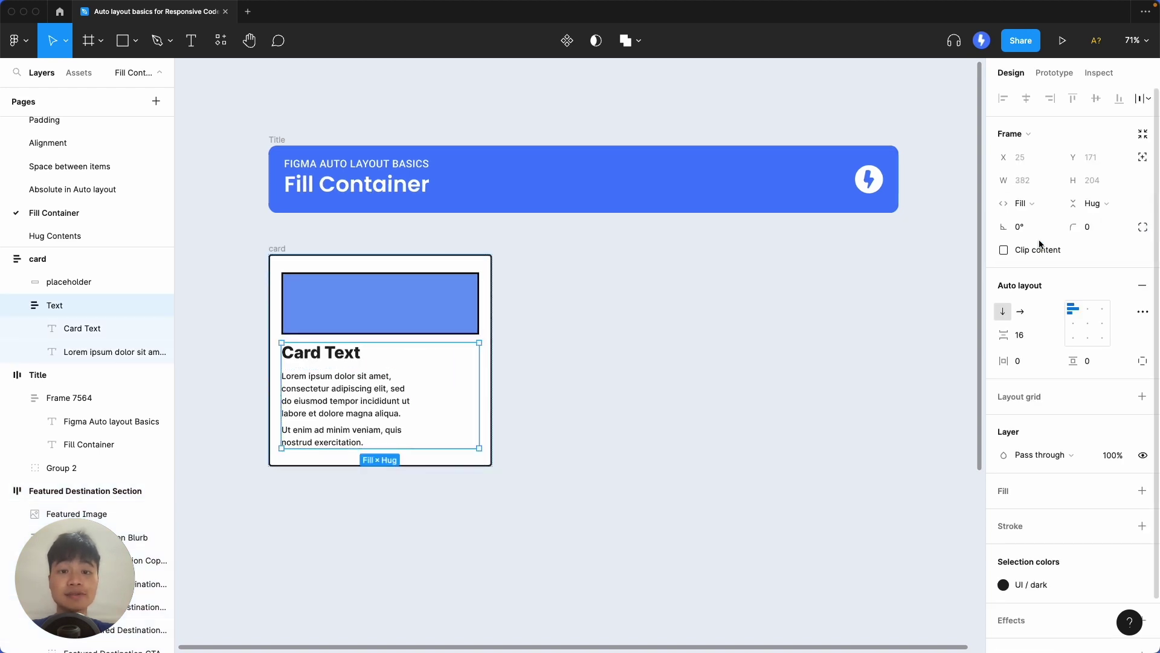
- Set the lorem ipsum paragraph's horizontal resizing to Fill container and narrow the card to test the text wrapping
left_click(365, 414)
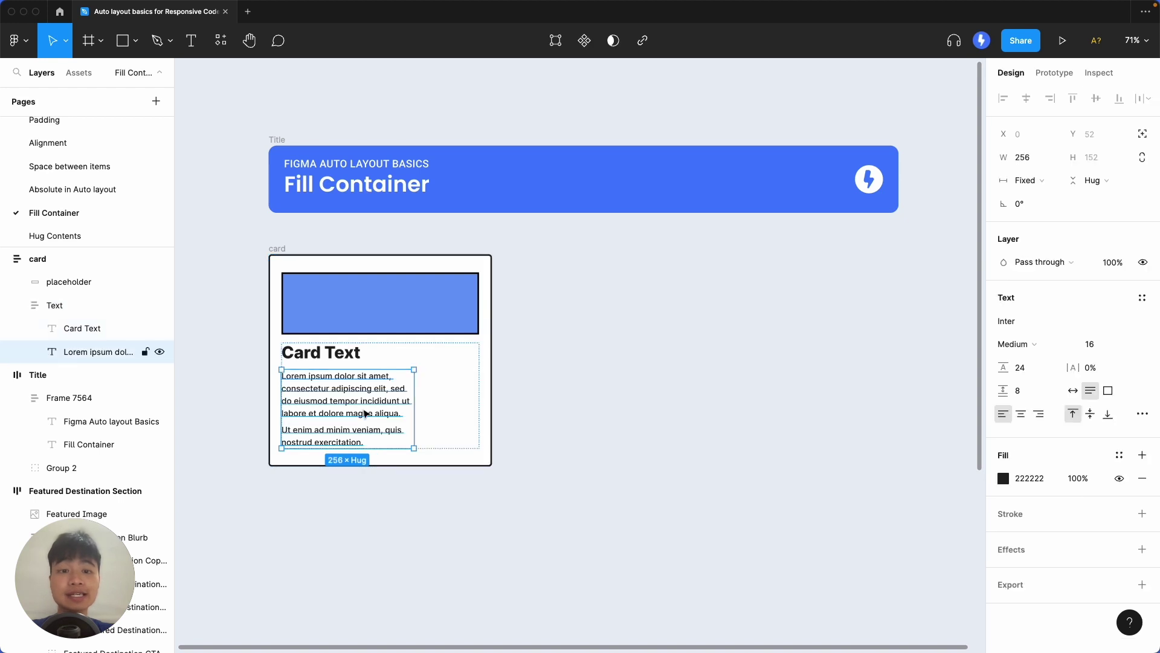
left_click(1038, 185)
left_click(1046, 216)
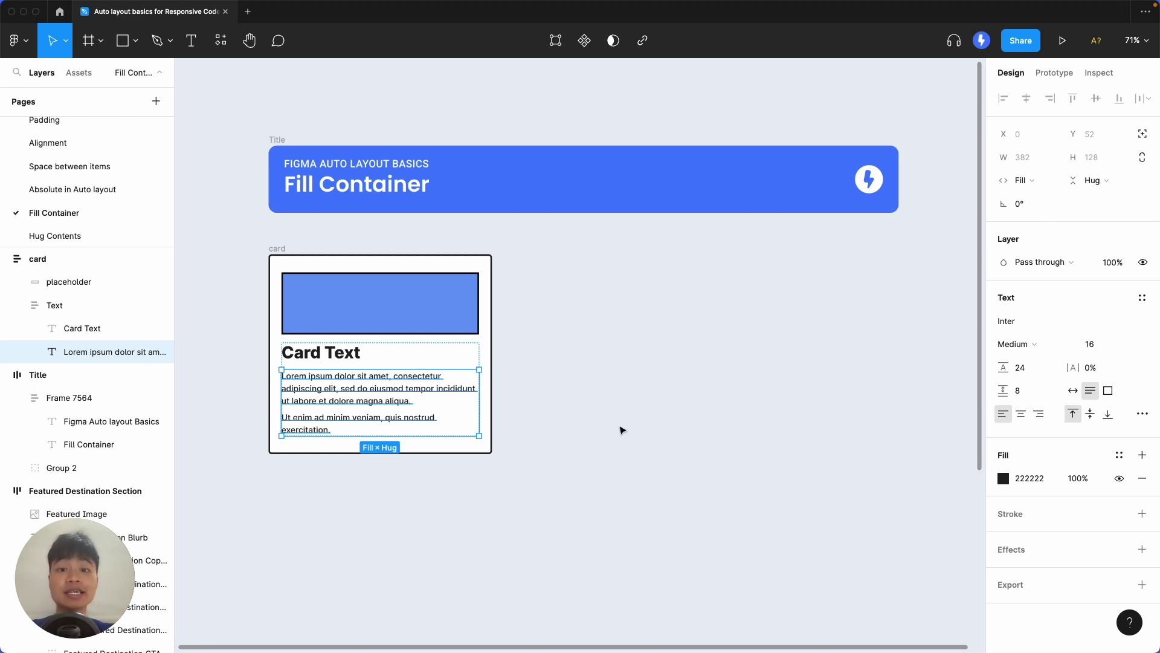
left_click(621, 431)
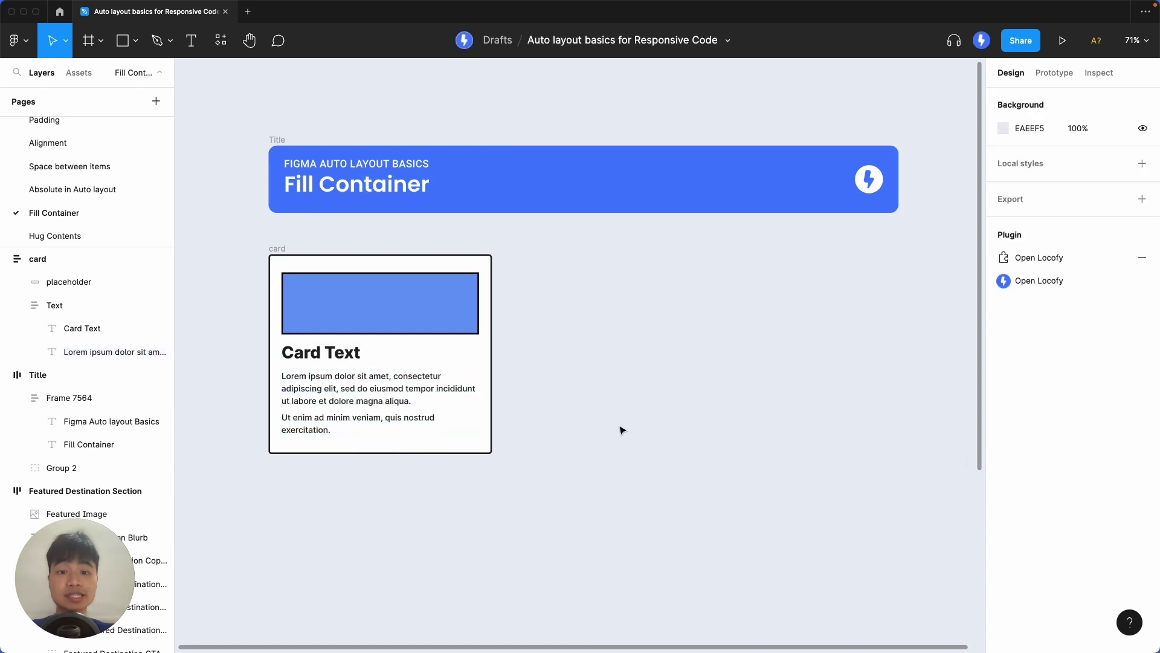
left_click(488, 368)
left_click_drag(488, 368, 464, 405)
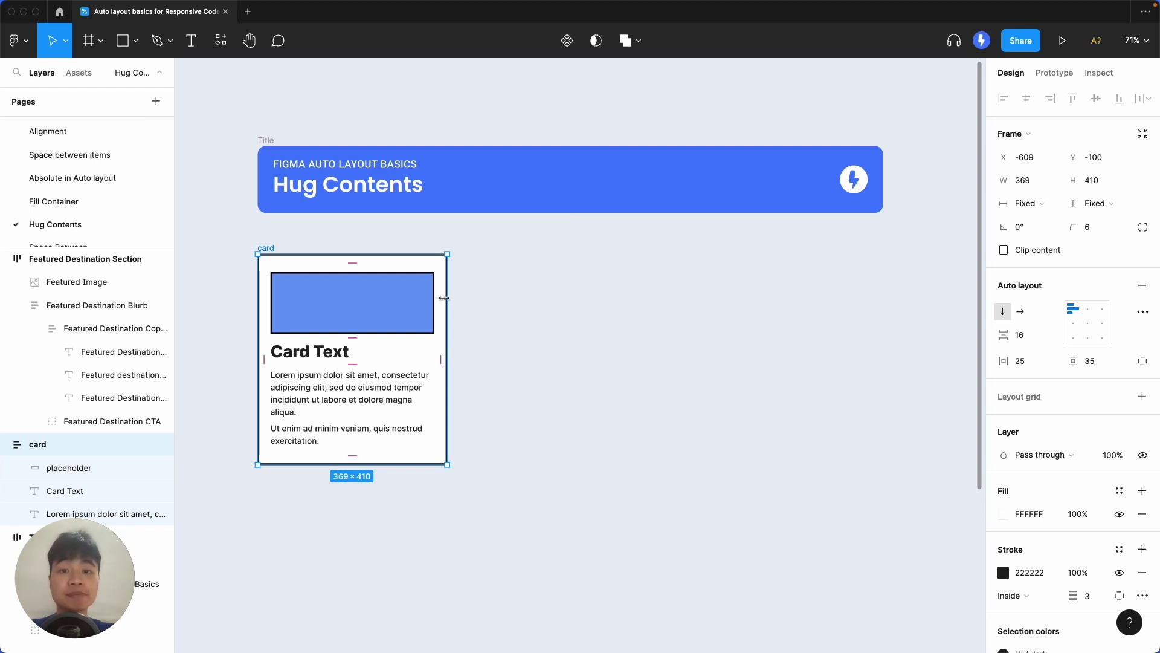
- Narrow the fixed-height card on the Hug Contents page to a width of 198
left_click_drag(440, 298, 360, 325)
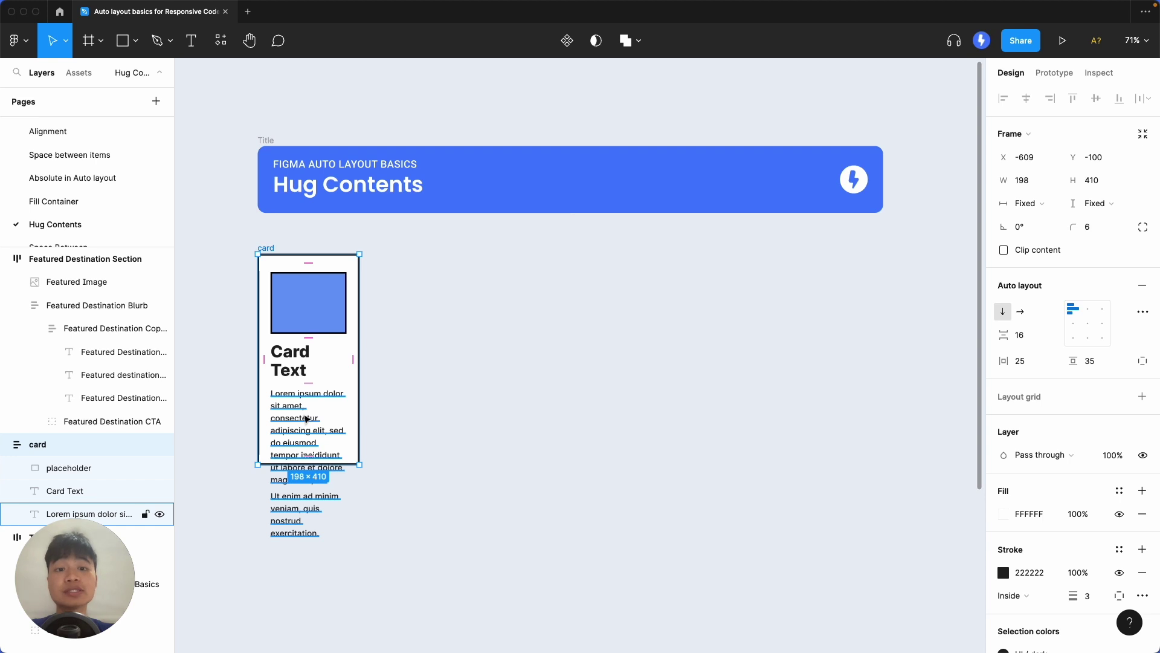
left_click(438, 370)
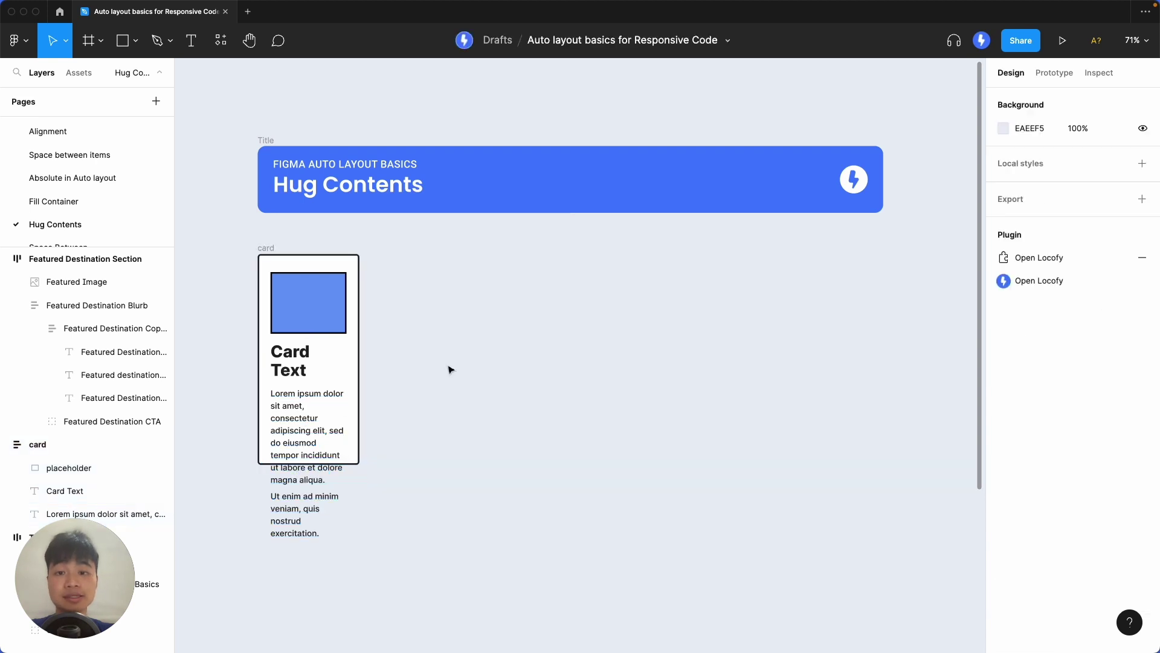
- Preview the narrowed card in the Locofy plugin, resize the preview, and close the plugin
left_click(1025, 283)
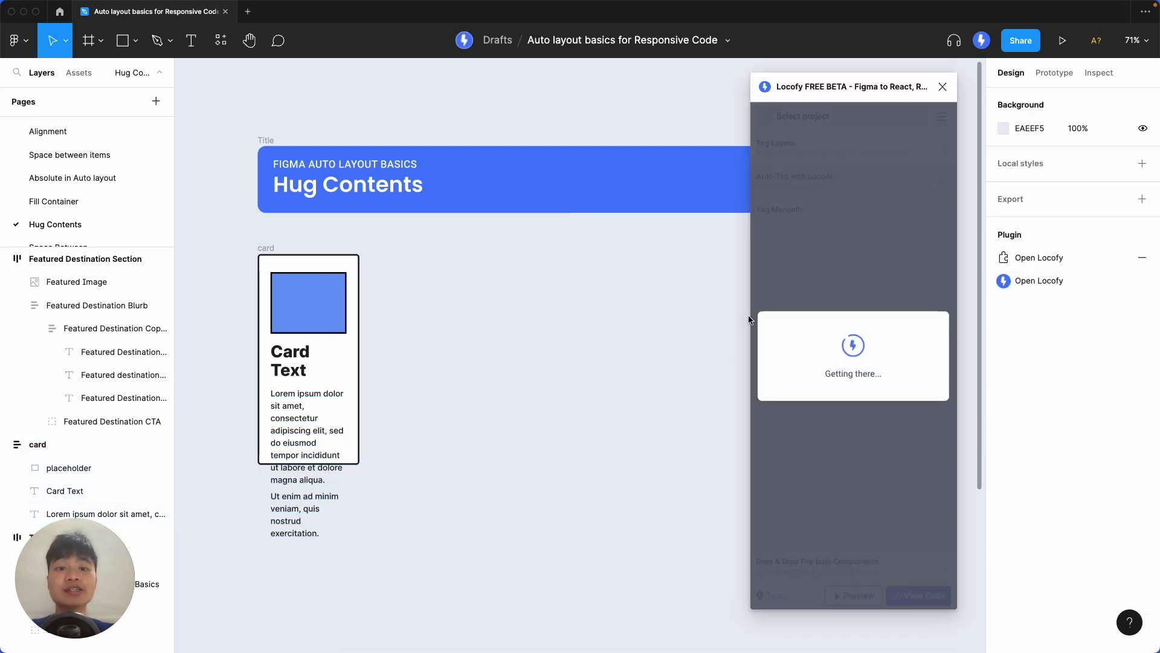
left_click(267, 248)
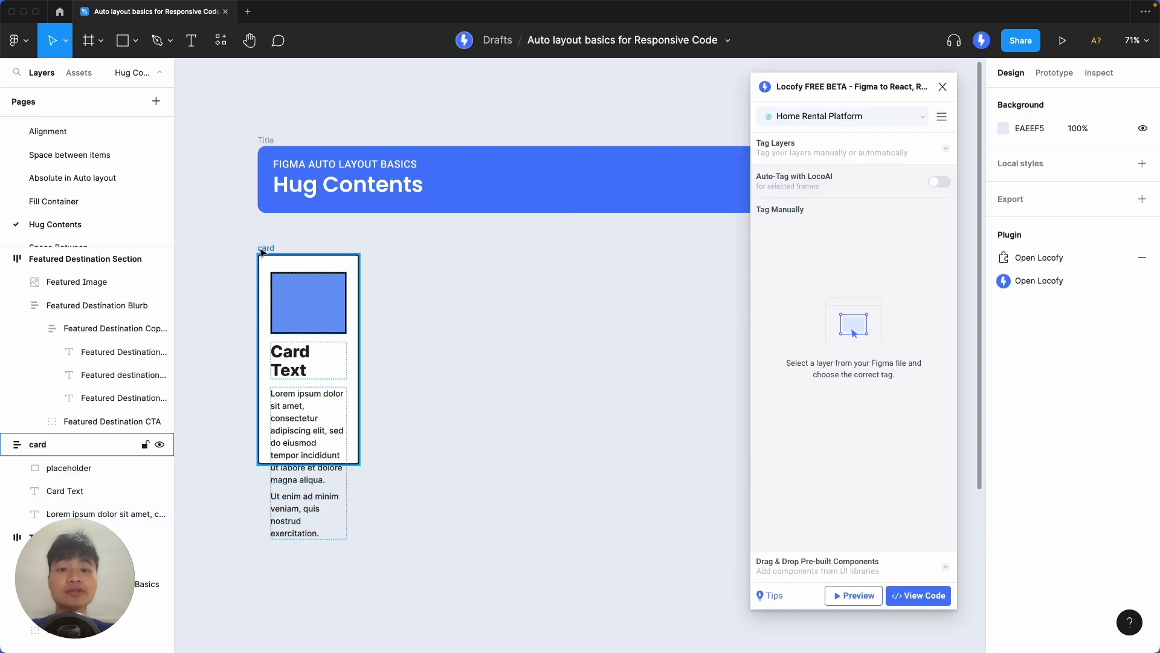
left_click(854, 595)
left_click_drag(767, 474, 761, 554)
left_click(922, 128)
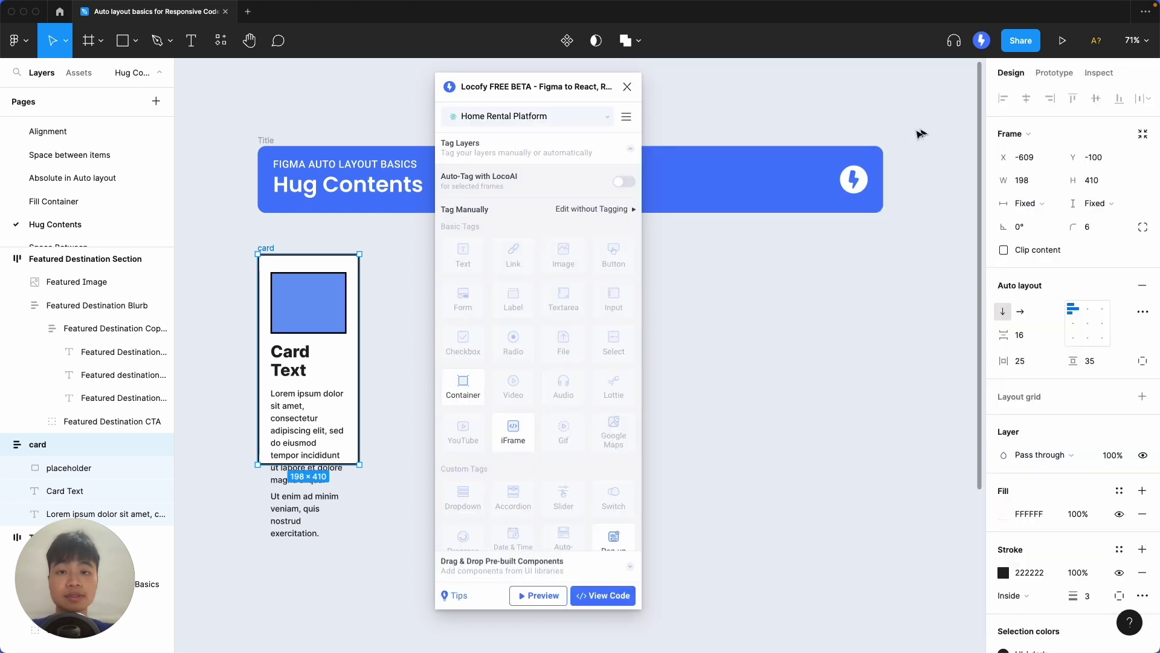
left_click(633, 90)
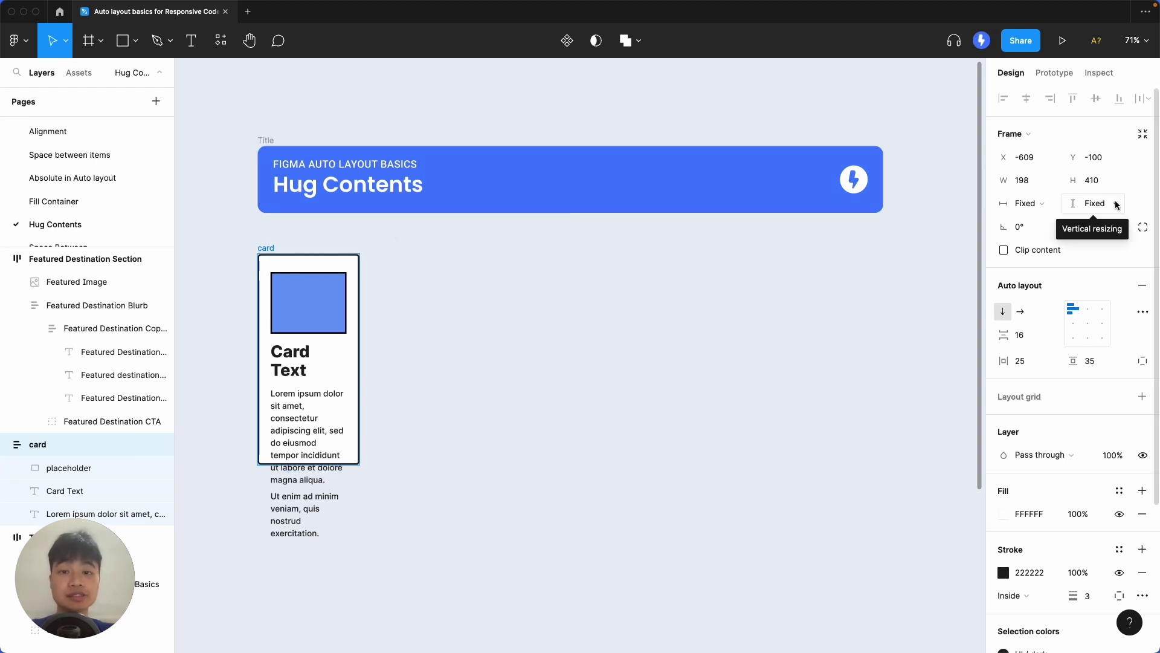
- Set the card's vertical resizing to Hug contents and widen the card to test how its height adapts
left_click(1115, 205)
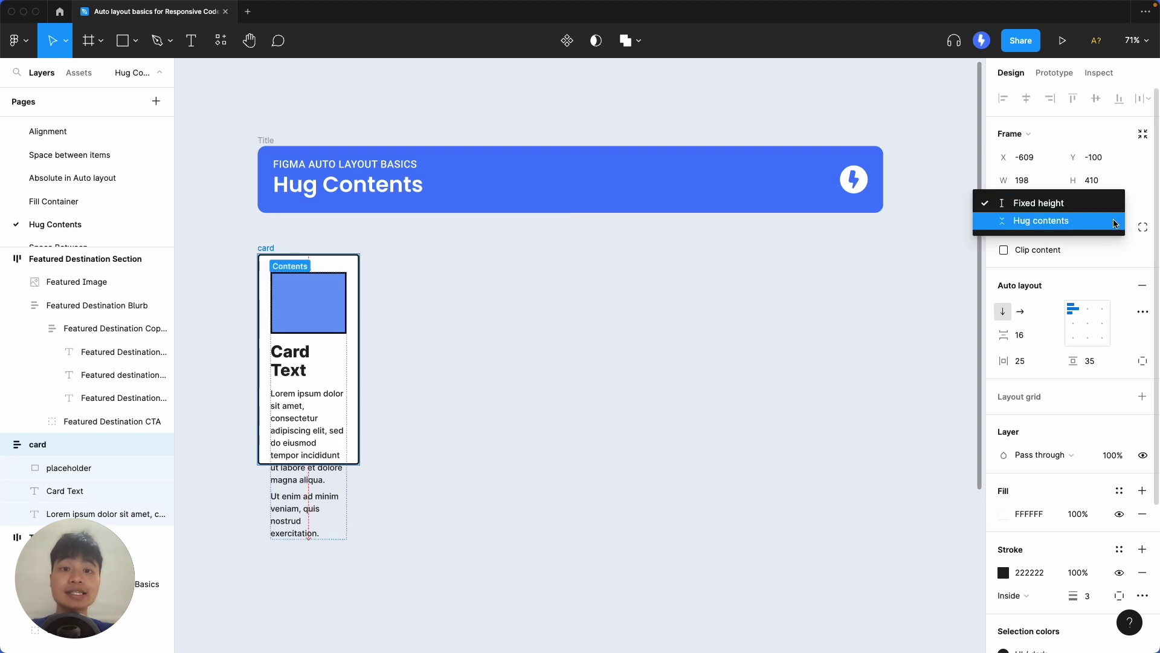
left_click(1116, 222)
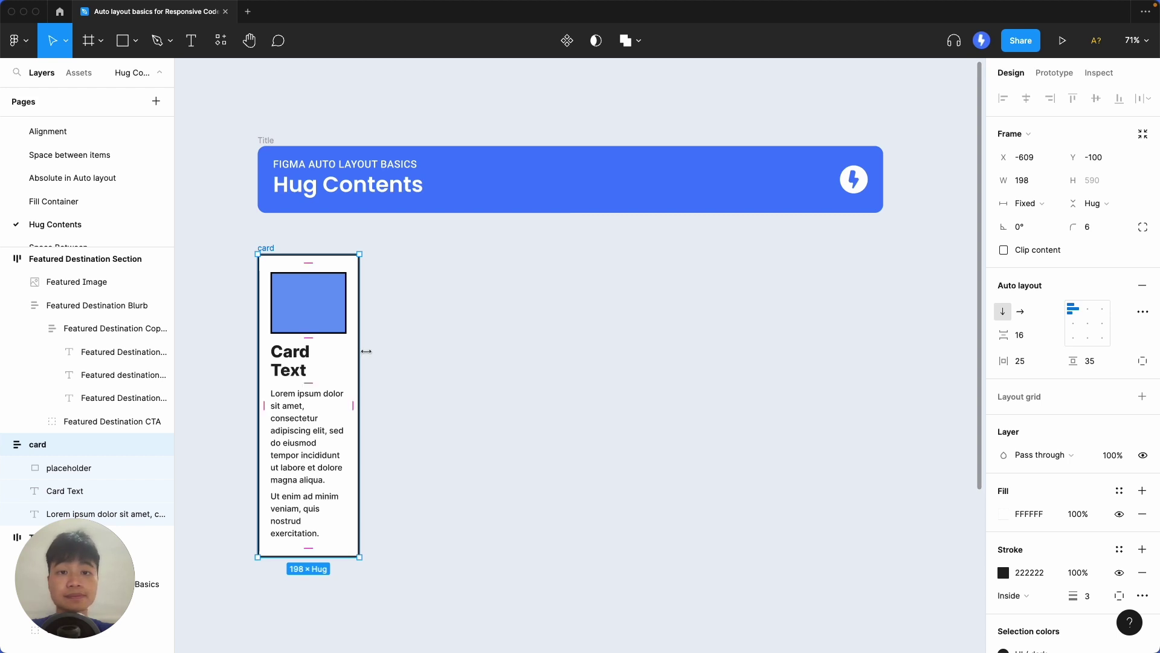
left_click_drag(372, 350, 423, 386)
left_click(547, 376)
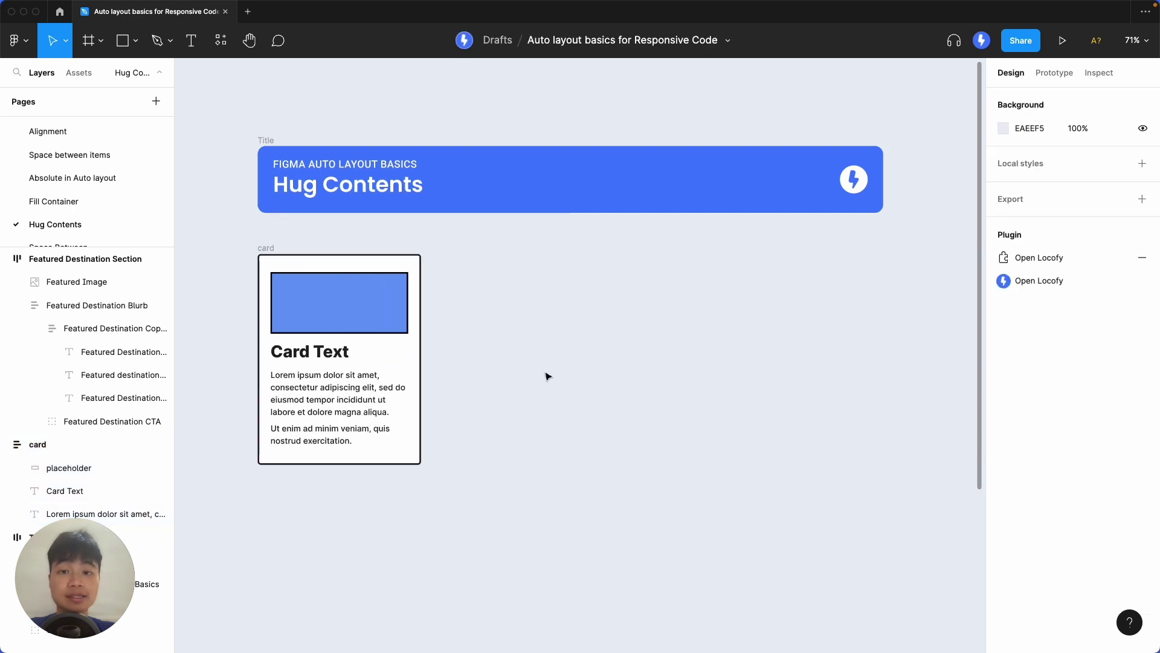
- Preview the Hug contents card in the Locofy plugin and resize the preview to test its height
left_click(1025, 284)
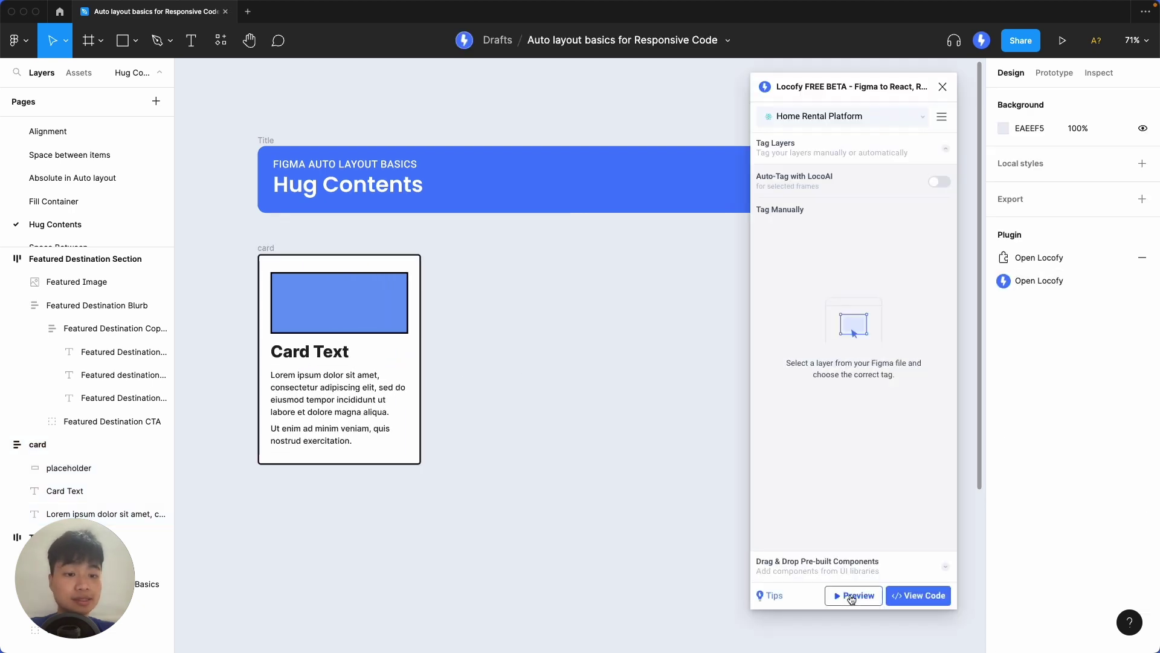
left_click(853, 595)
left_click(273, 250)
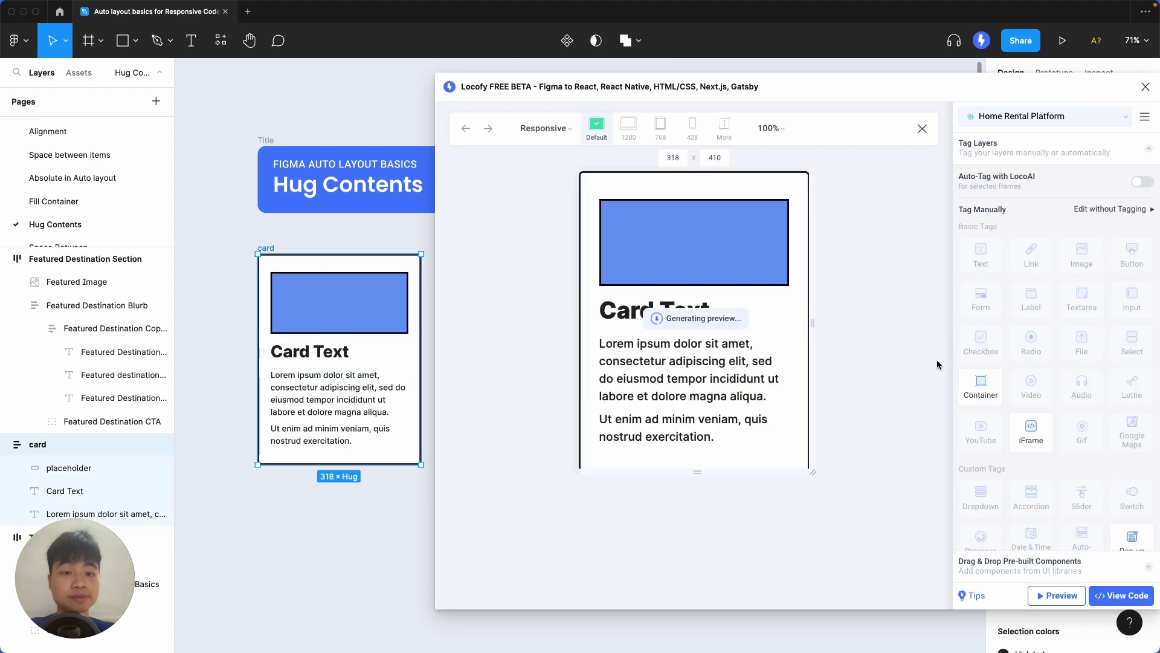
left_click_drag(941, 602, 797, 533)
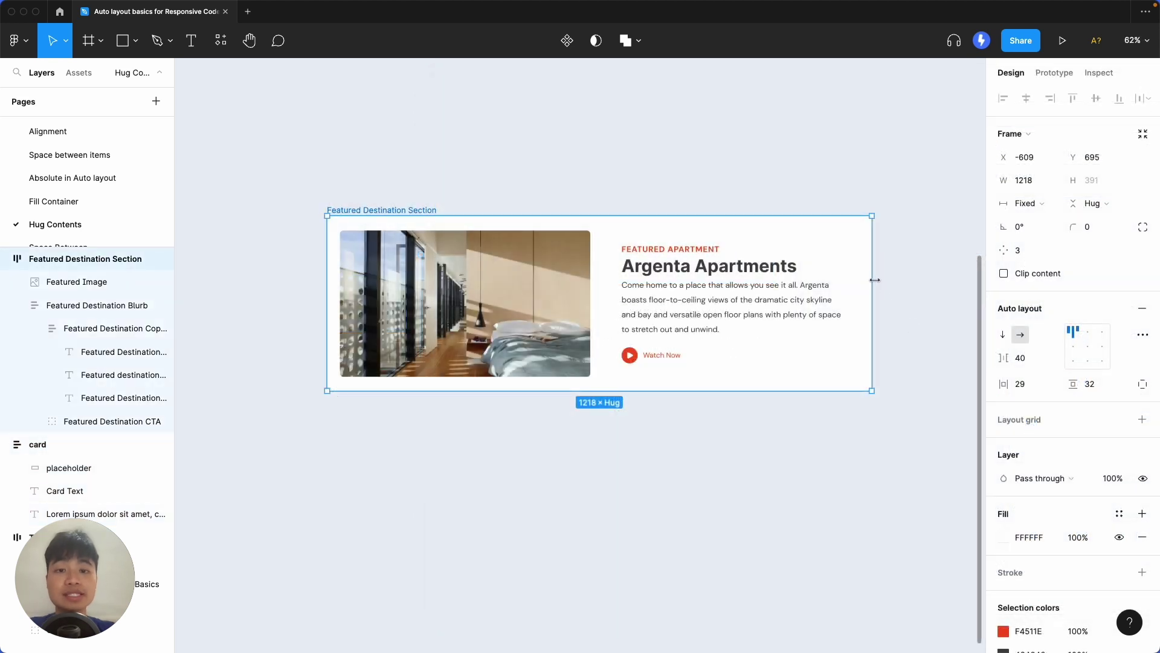
- Narrow the Featured Destination Section to a width of 803 and set its blurb and nested copy frame to Hug contents vertically
left_click_drag(874, 279, 689, 303)
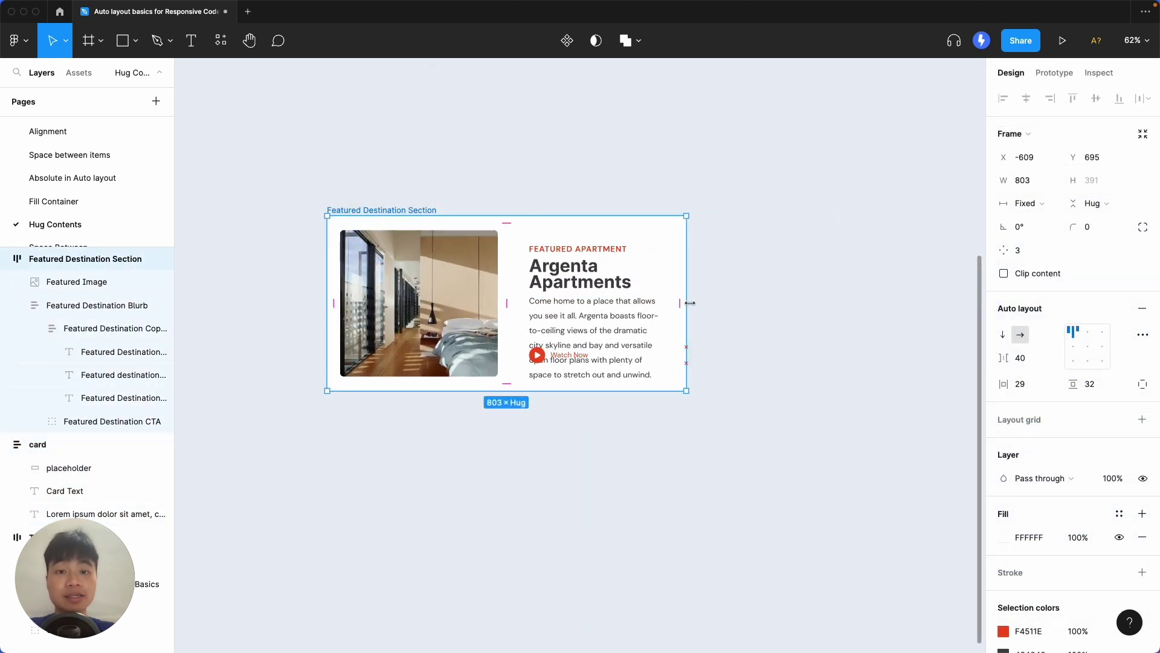
left_click(603, 314)
left_click(1091, 206)
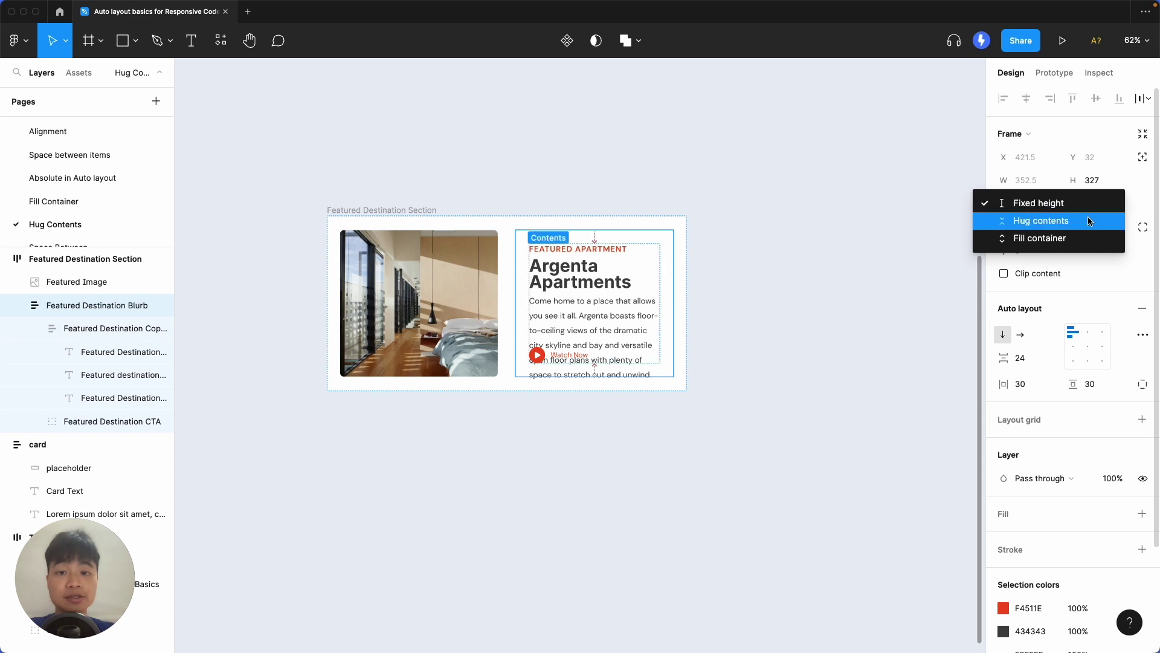
left_click(1090, 220)
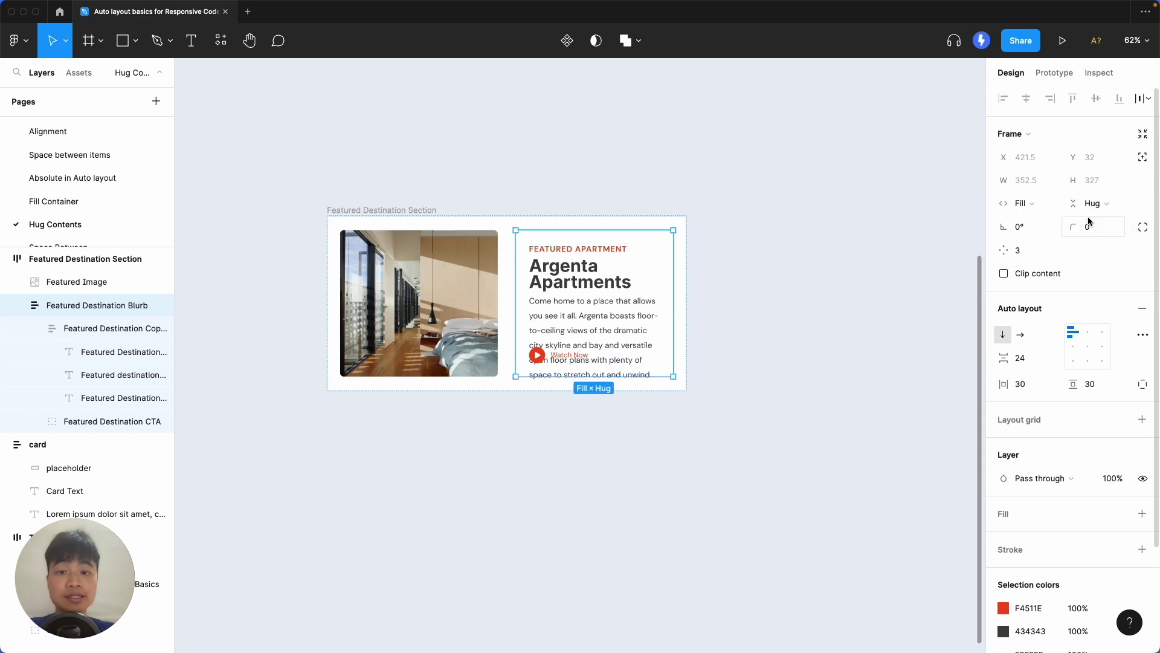
double_click(562, 311)
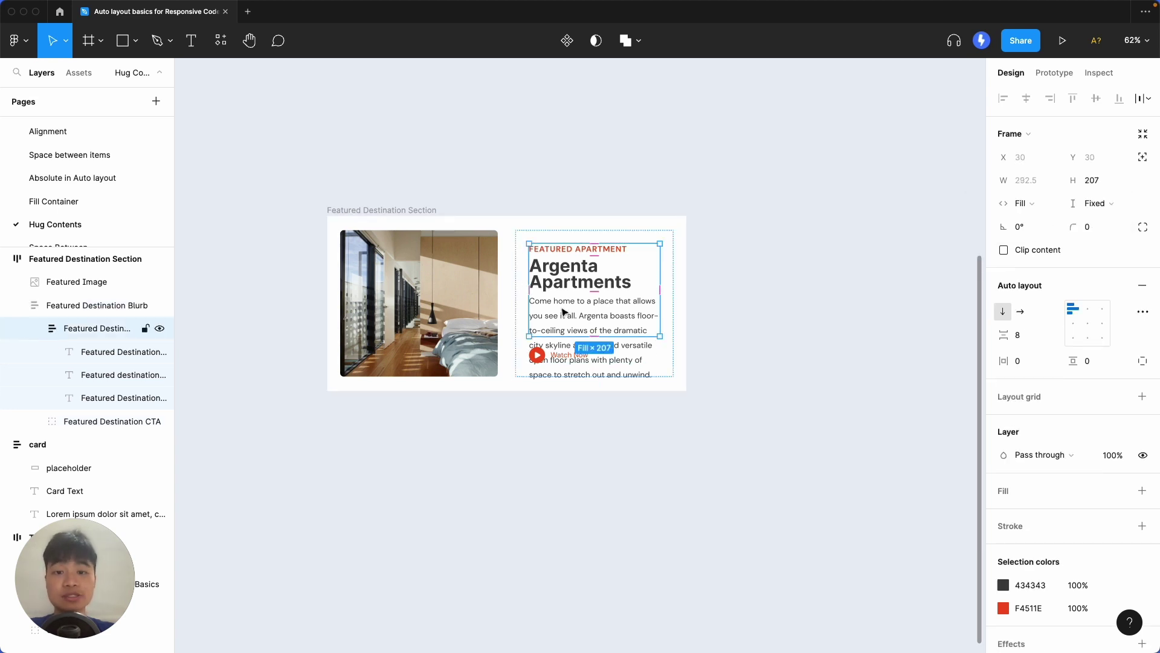
left_click(1108, 205)
left_click(1104, 228)
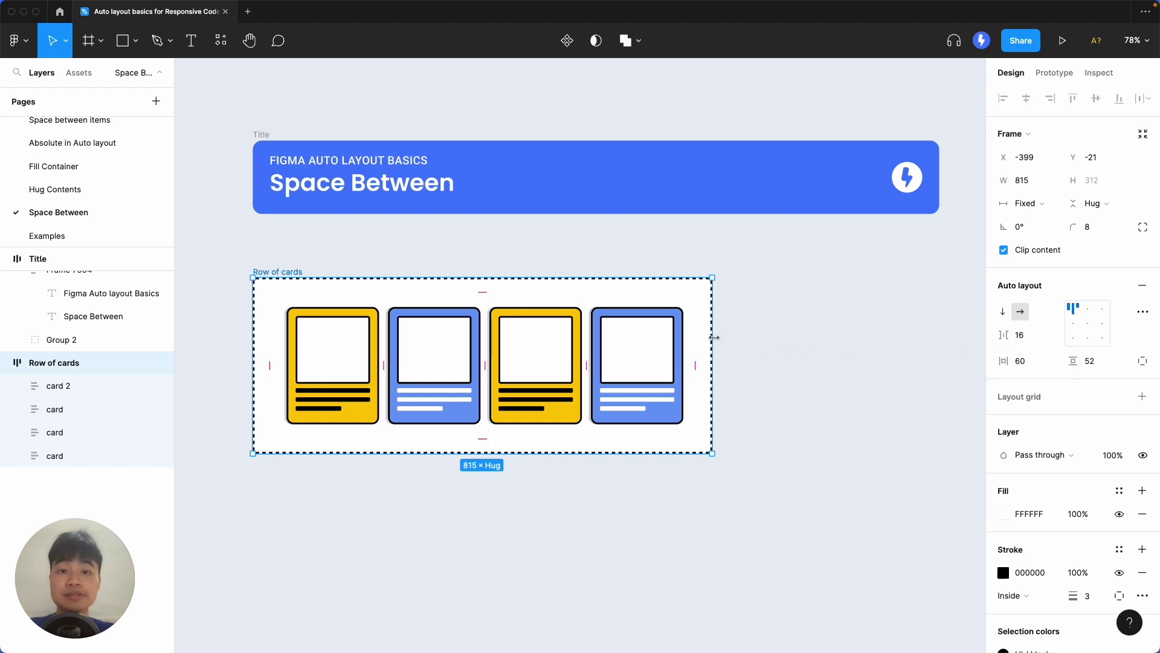
- On the Space Between page, widen the Row of cards frame to 1139 and set its spacing mode to Space between
left_click_drag(714, 337, 895, 400)
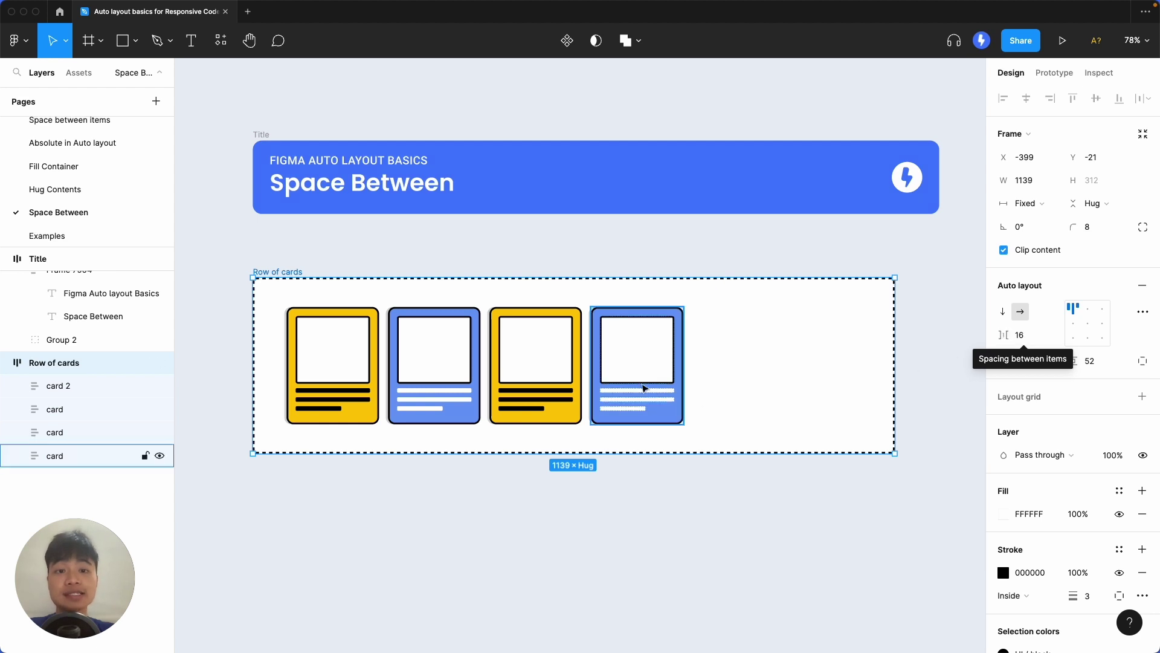
mouse_move(588, 366)
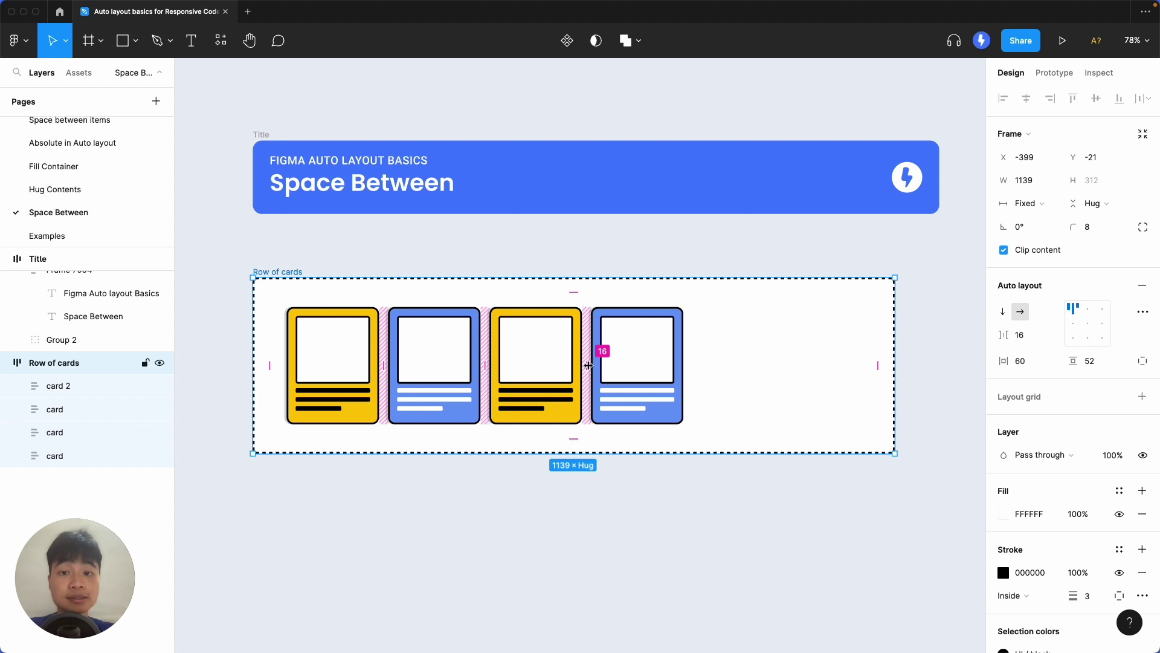
left_click(1140, 314)
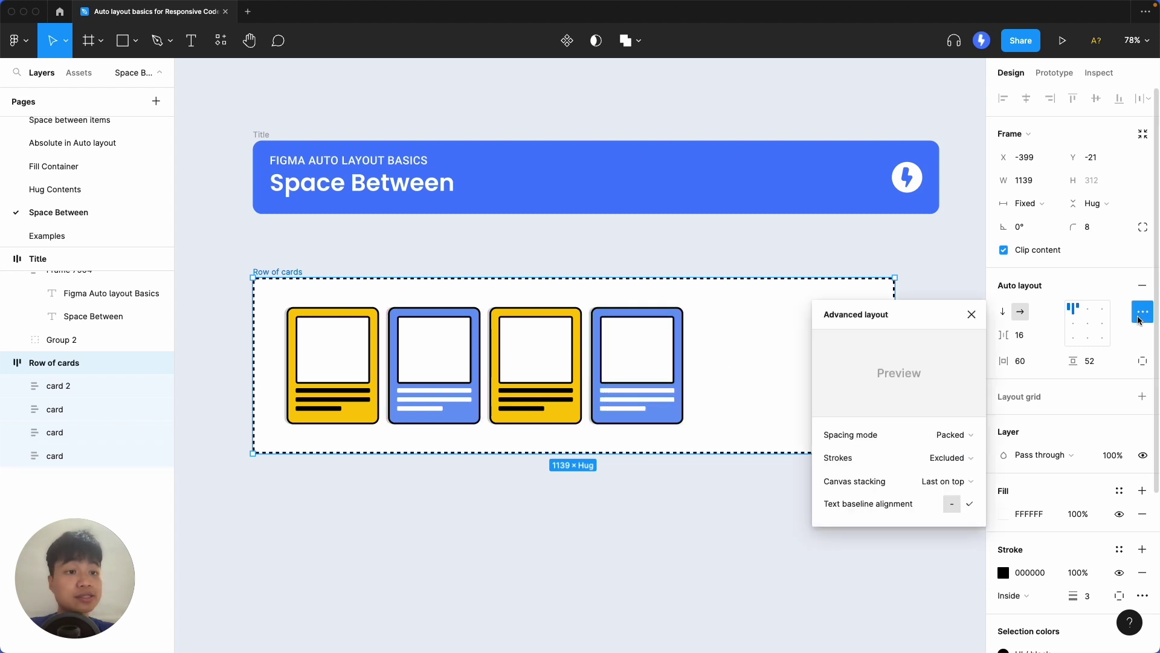
left_click(964, 435)
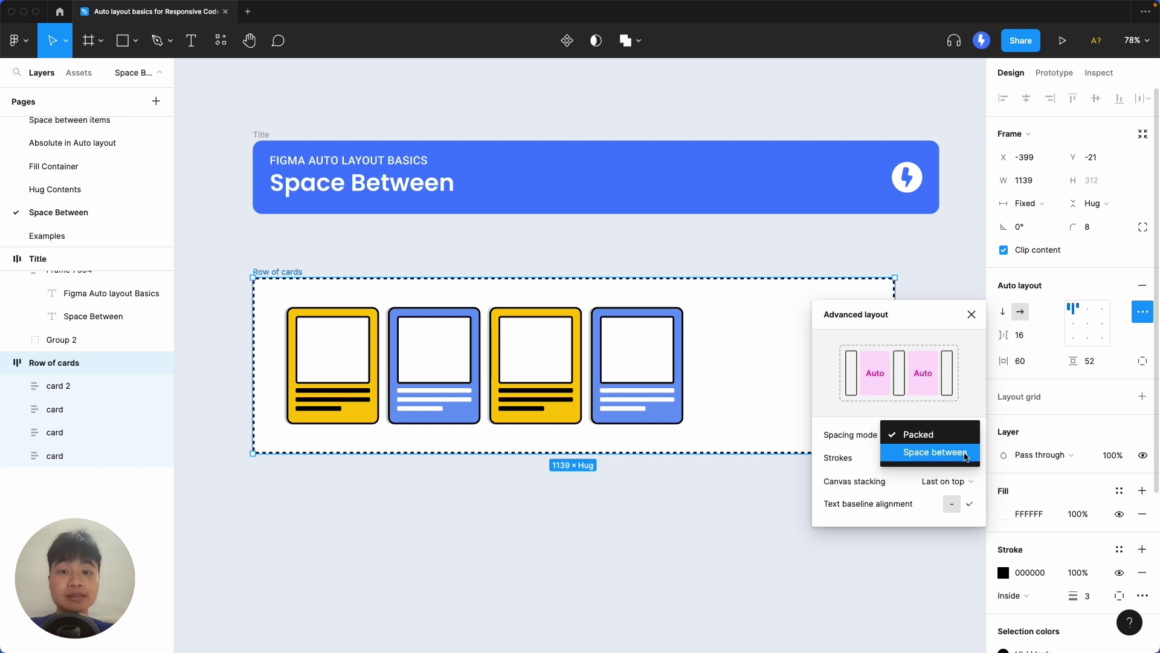
left_click(965, 454)
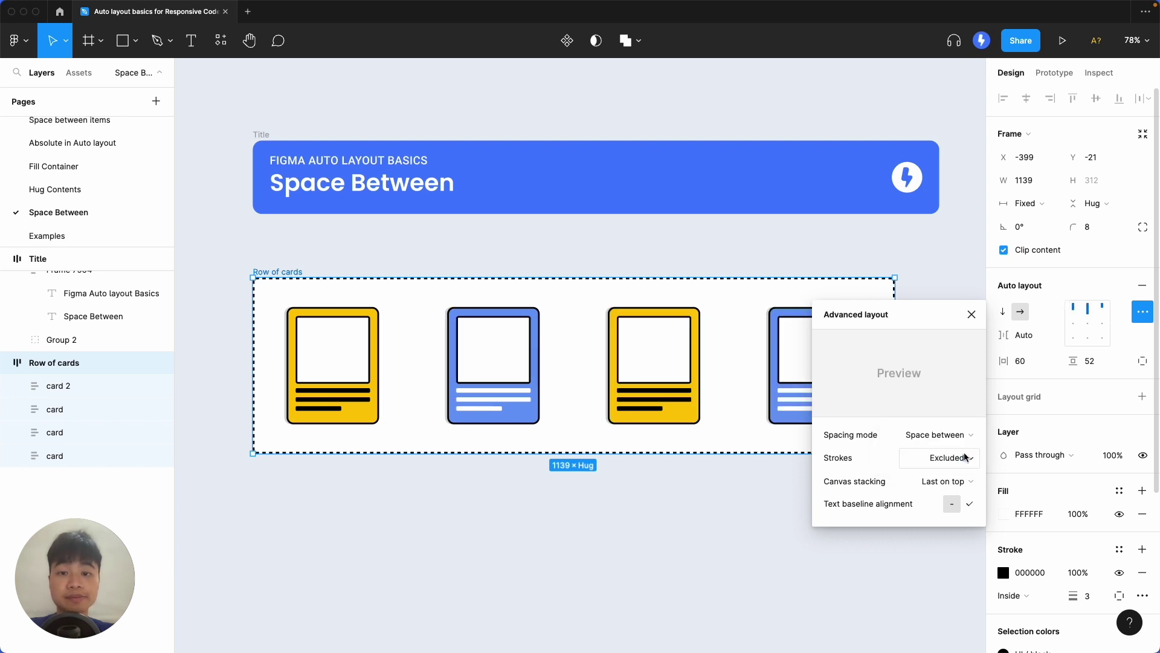
left_click(972, 314)
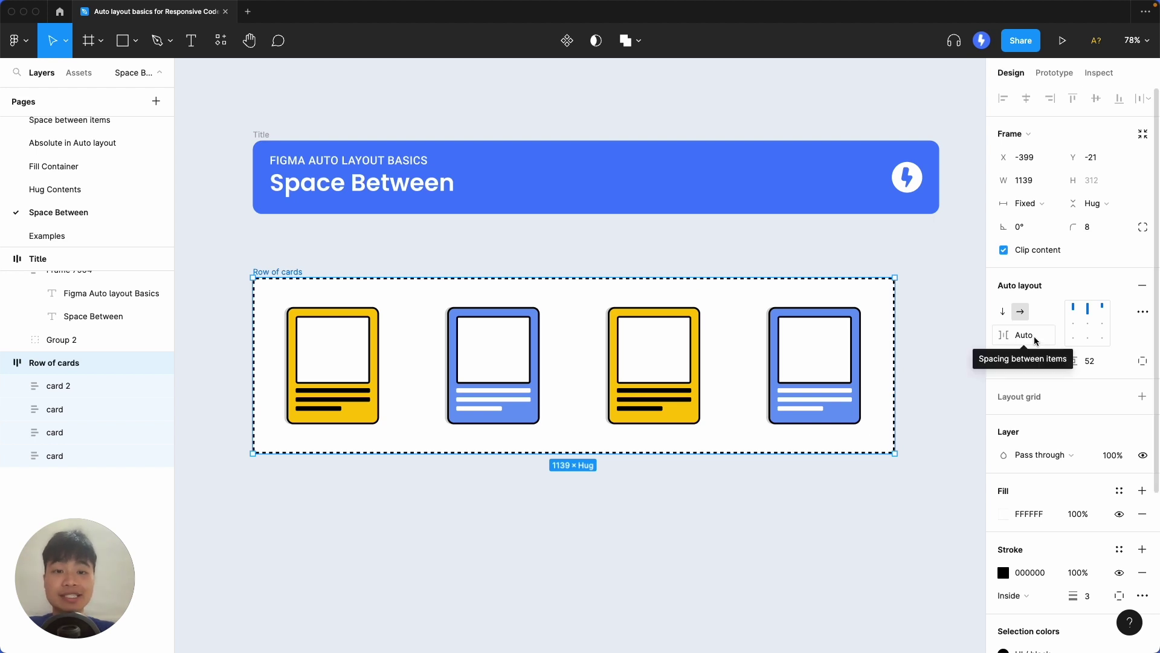
- Narrow the Row of cards frame to a width of 896 to test the automatic spacing
left_click(903, 339)
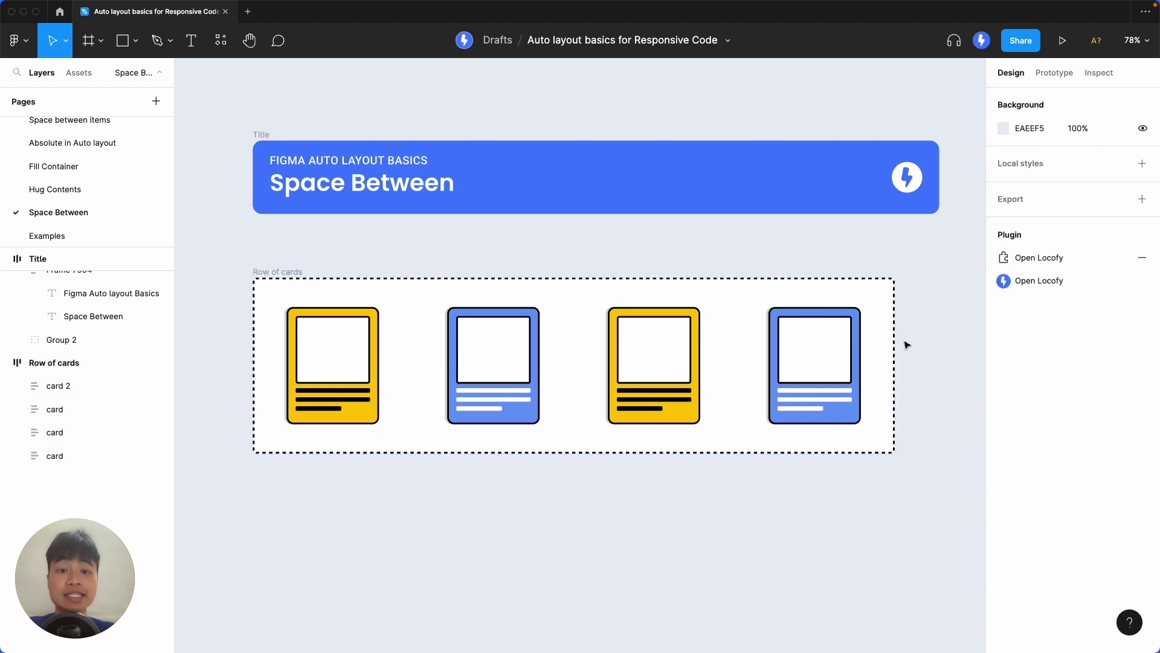
left_click(894, 338)
left_click_drag(894, 339, 756, 375)
left_click(880, 376)
- Preview the Row of cards frame in Locofy, resize the preview to 816 wide and back to 896, and close the preview
left_click(1023, 285)
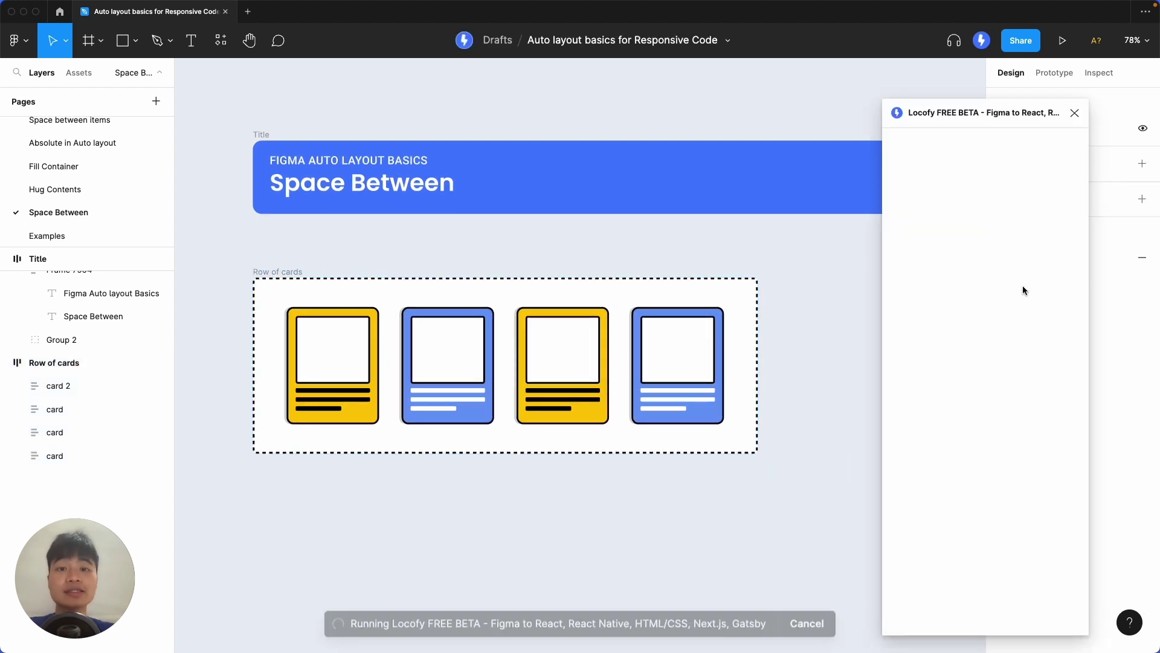
left_click(324, 280)
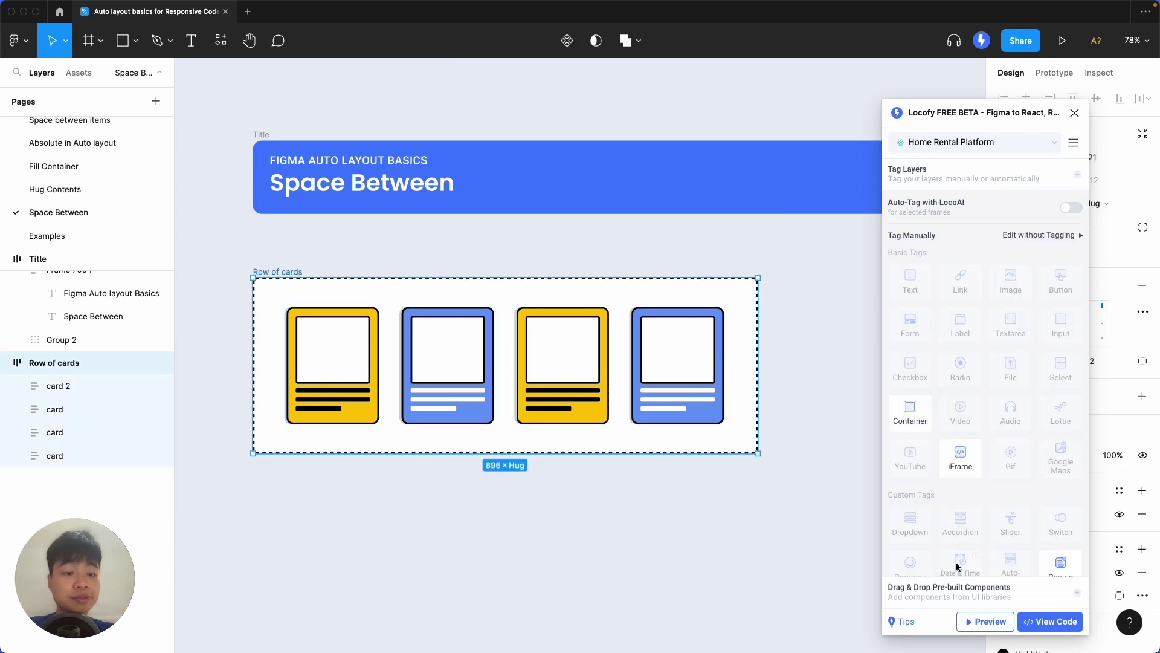
left_click(985, 621)
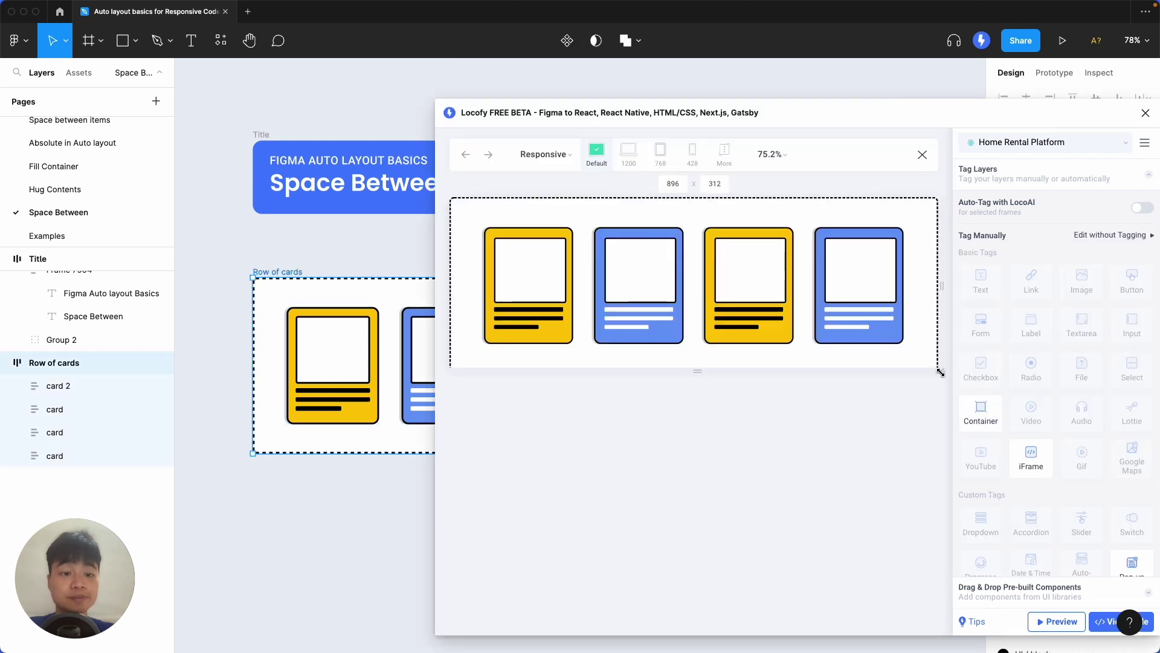
mouse_move(940, 371)
left_mouse_down()
mouse_move(912, 381)
mouse_move(950, 381)
mouse_move(938, 382)
left_mouse_up()
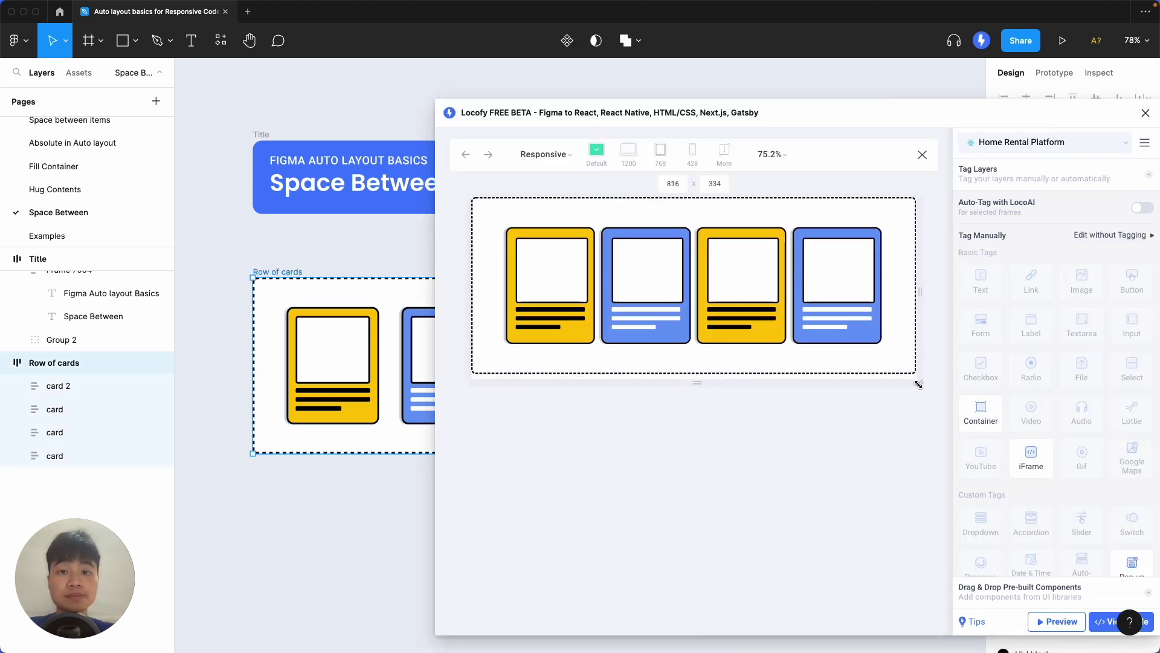
left_click_drag(918, 384, 943, 383)
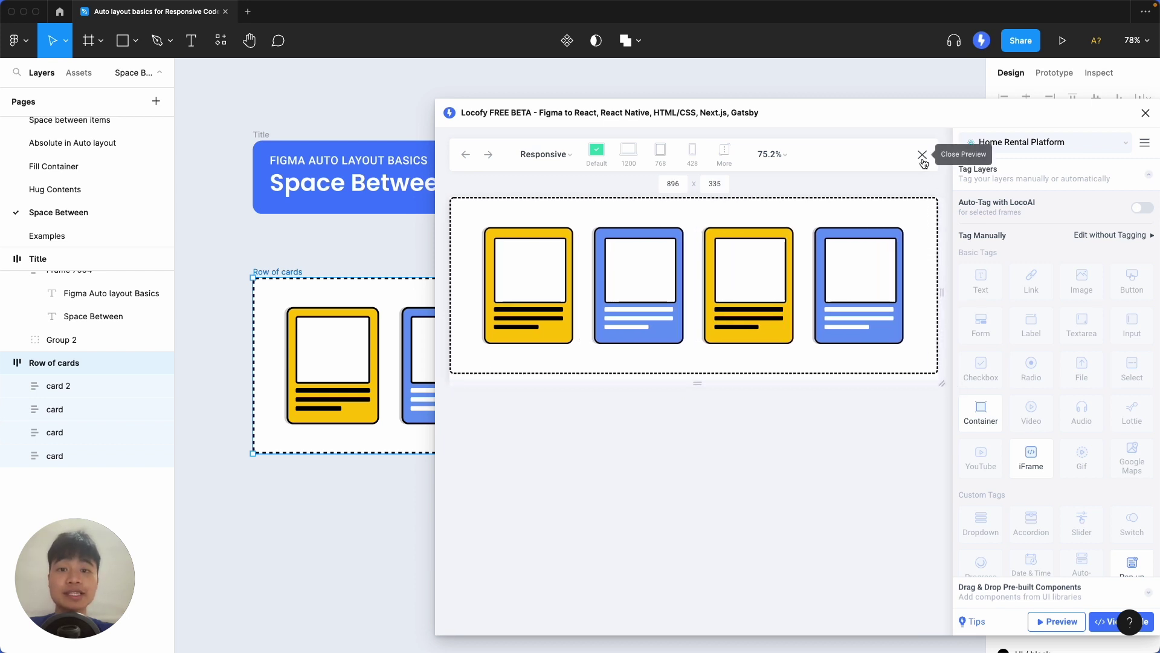
left_click(923, 160)
left_click(626, 117)
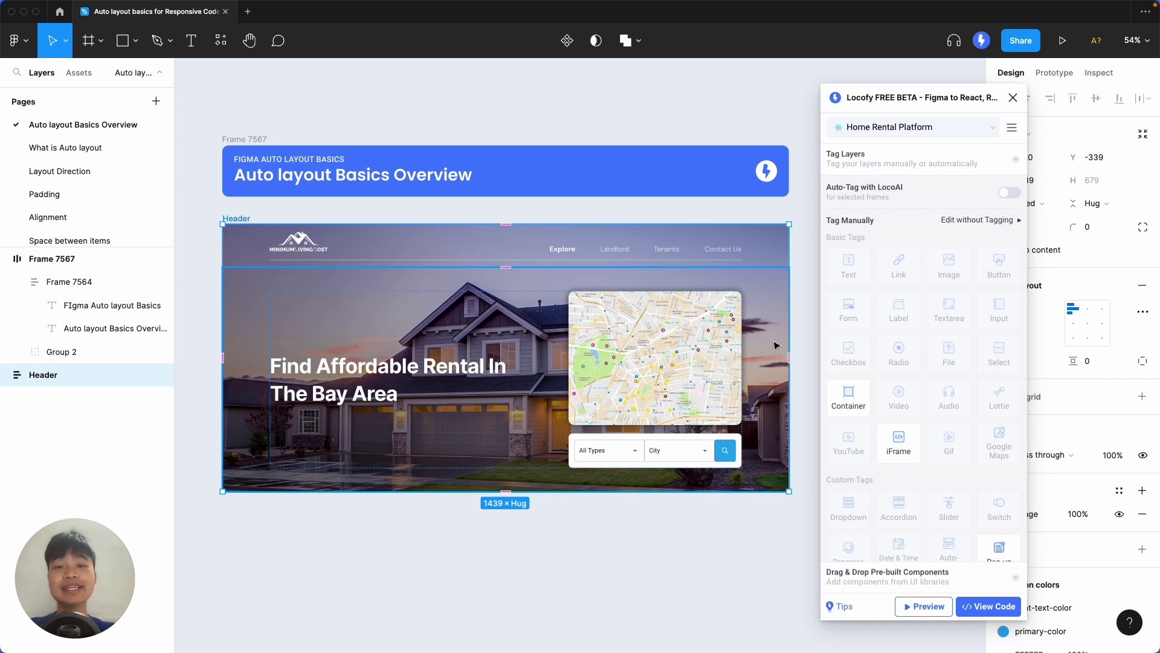
- Preview the Header frame of the overview page in Locofy and resize the preview to widths of 499, 1284 and 1403
left_click_drag(790, 323, 787, 356)
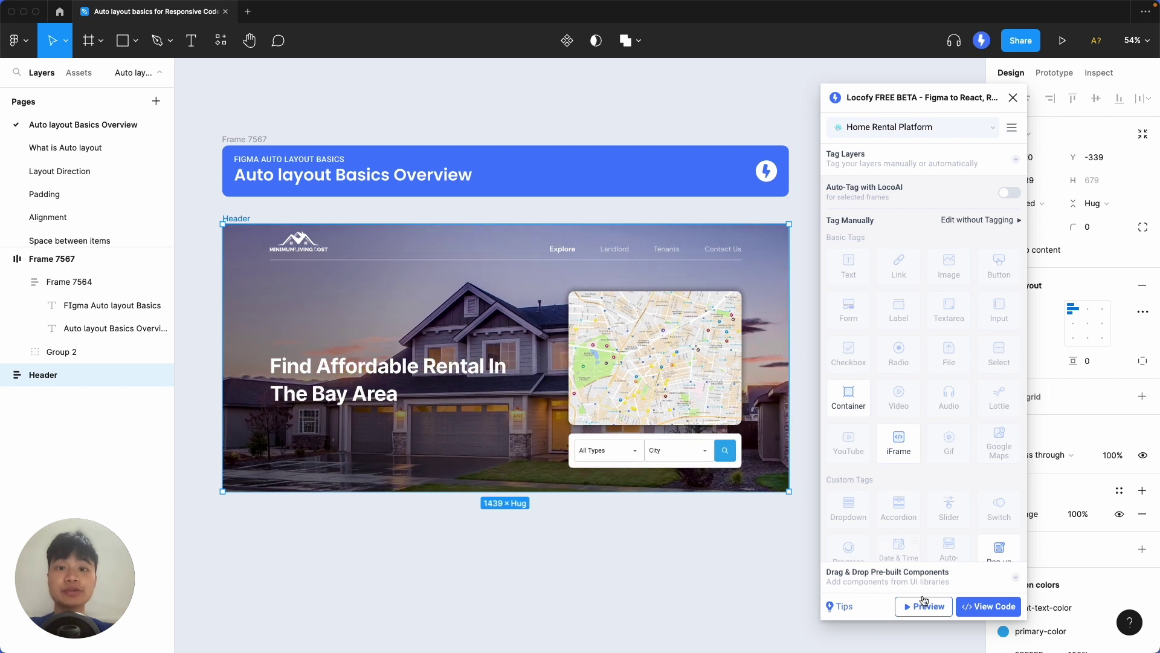
left_click(924, 607)
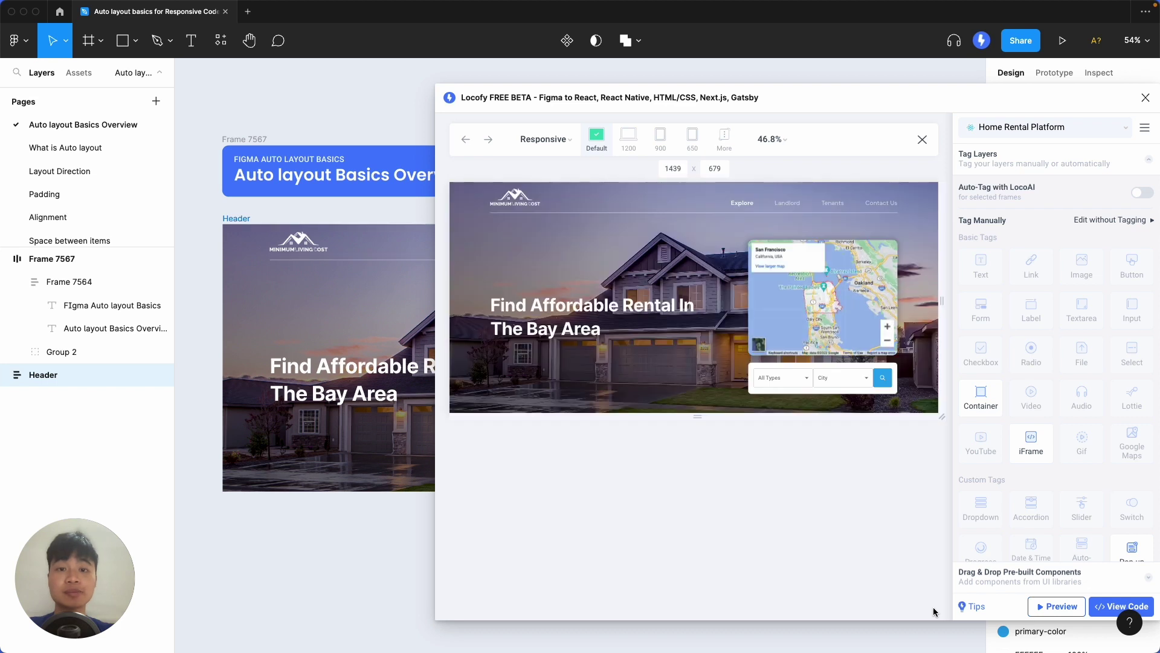
left_click_drag(941, 416, 783, 488)
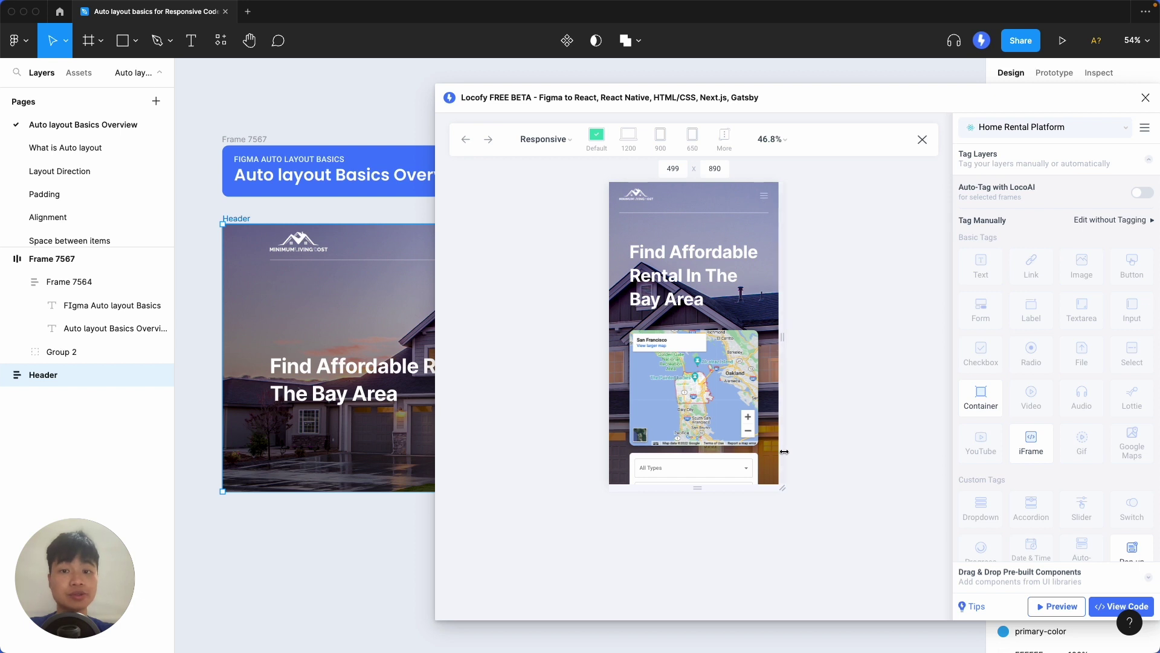
left_click_drag(786, 484, 917, 487)
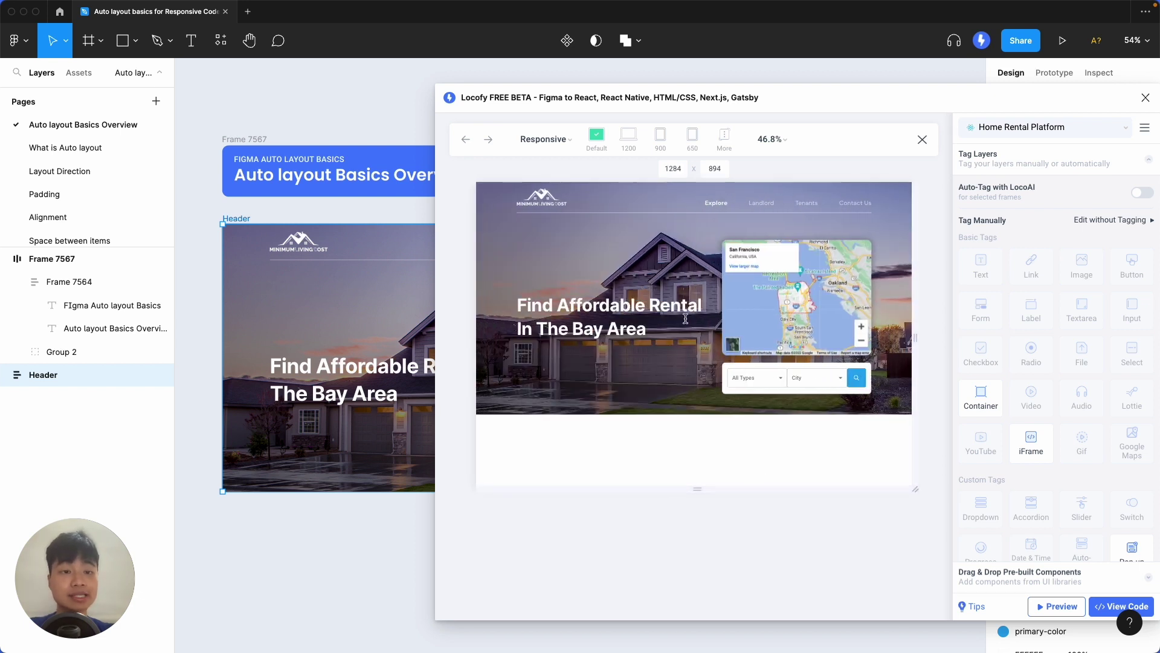
left_click_drag(916, 488, 938, 443)
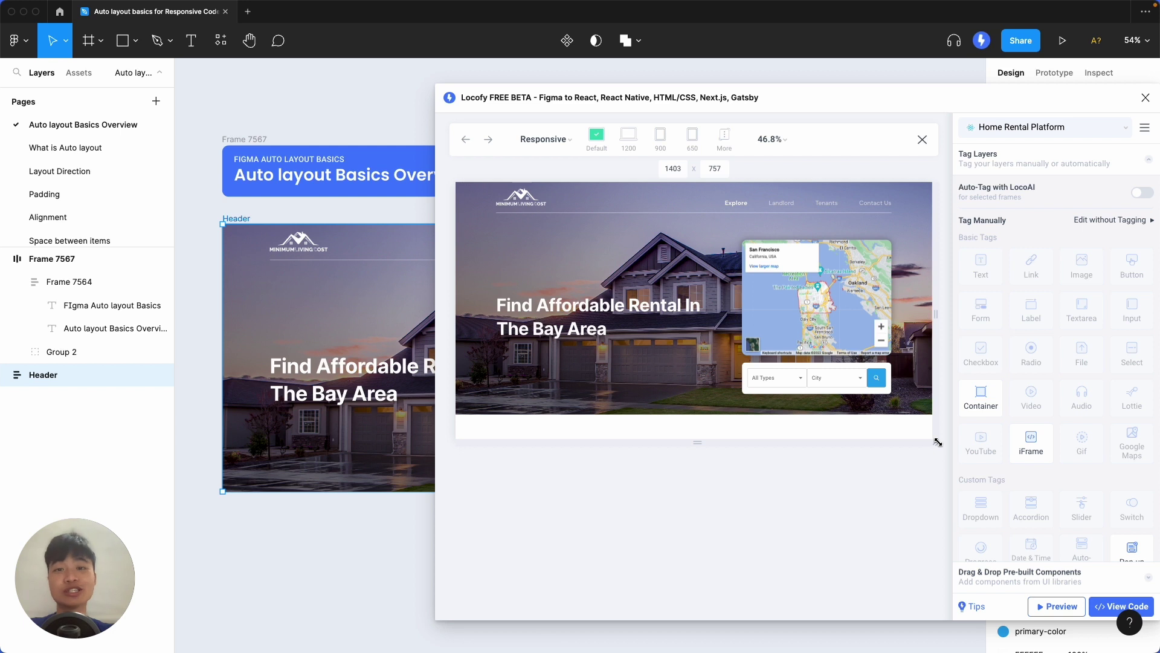